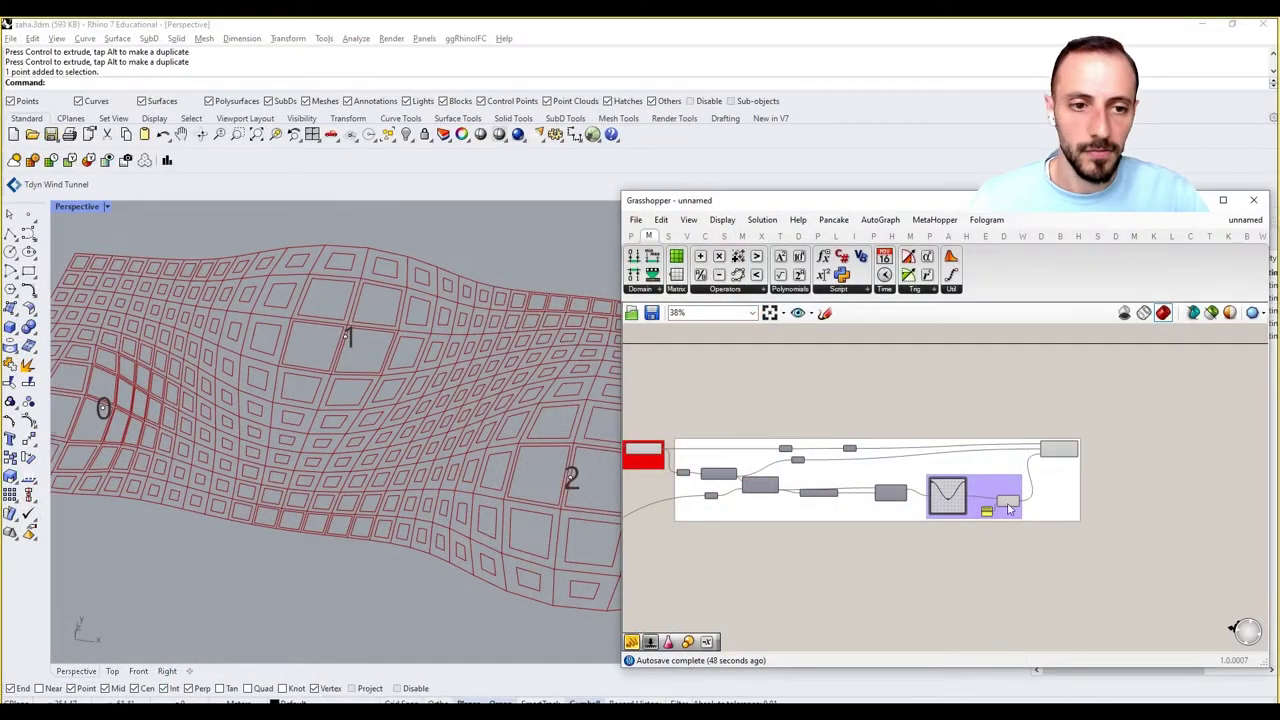
Add a Discontinuity component after the final Scale component and feed the scaled geometry into its Curve input.
scroll(1010, 508, up, 6)
click(830, 458)
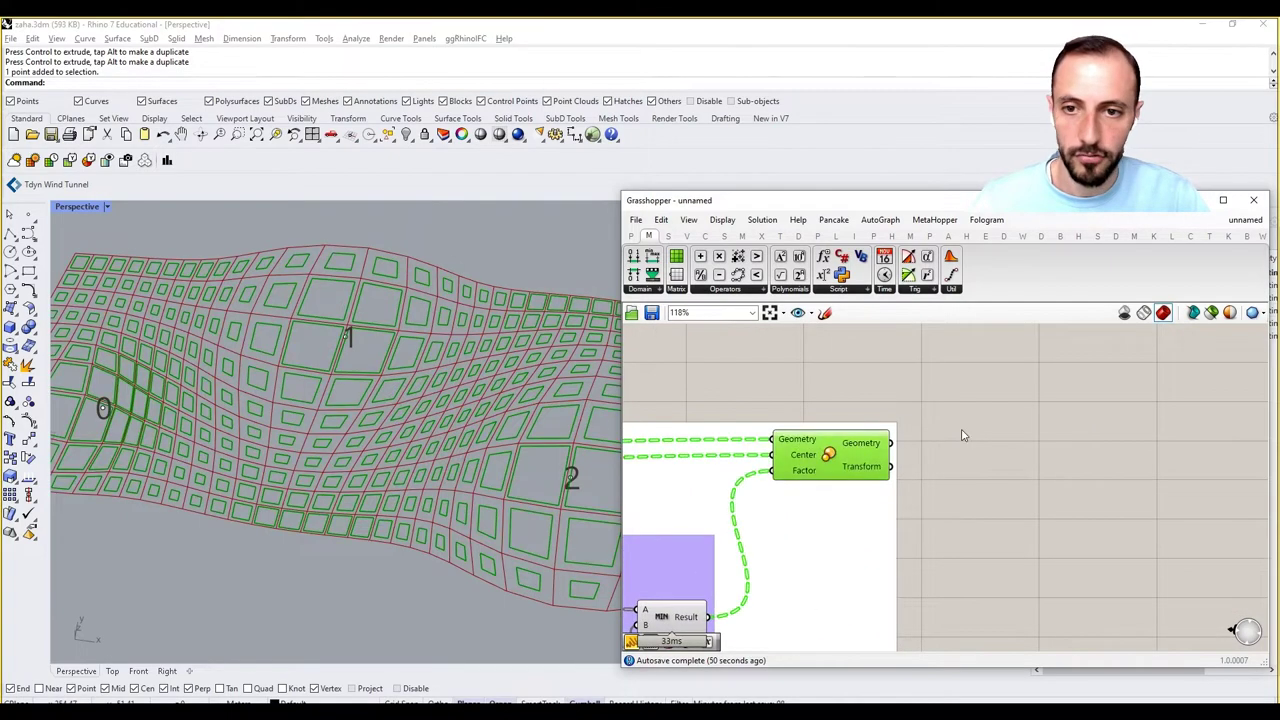
double_click(963, 435)
text(c)
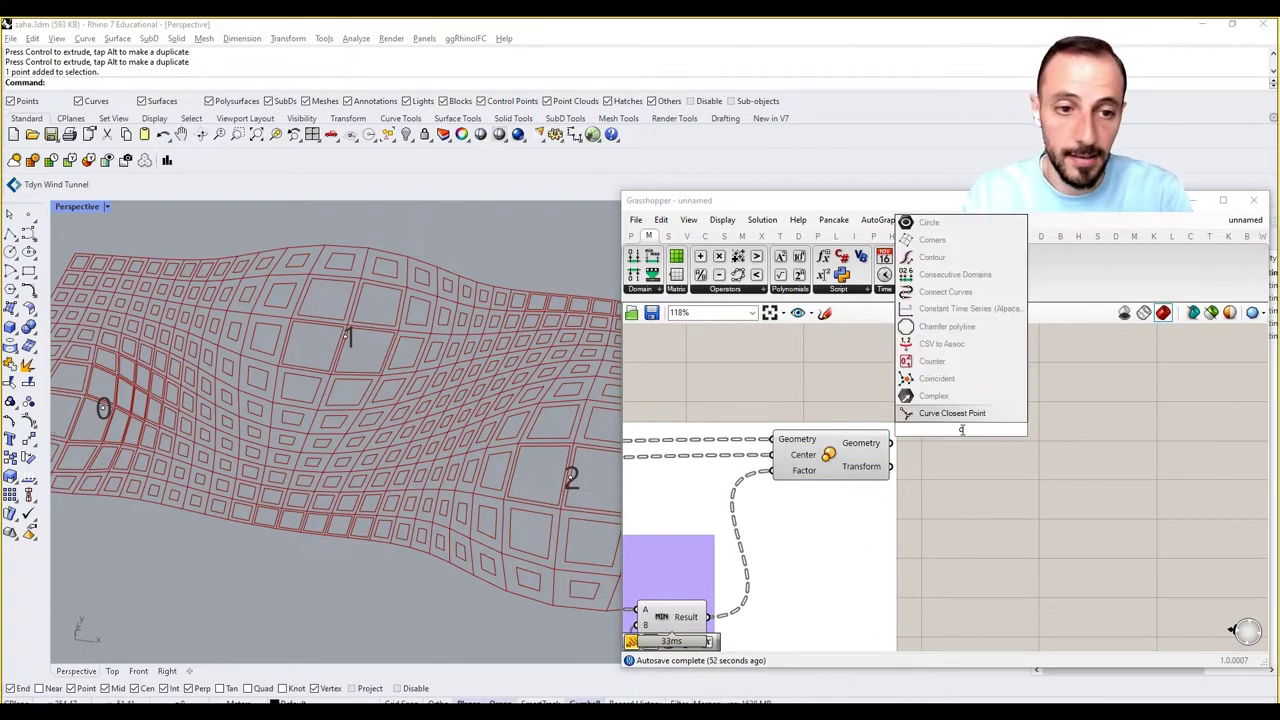
key(BackSpace)
text(dis)
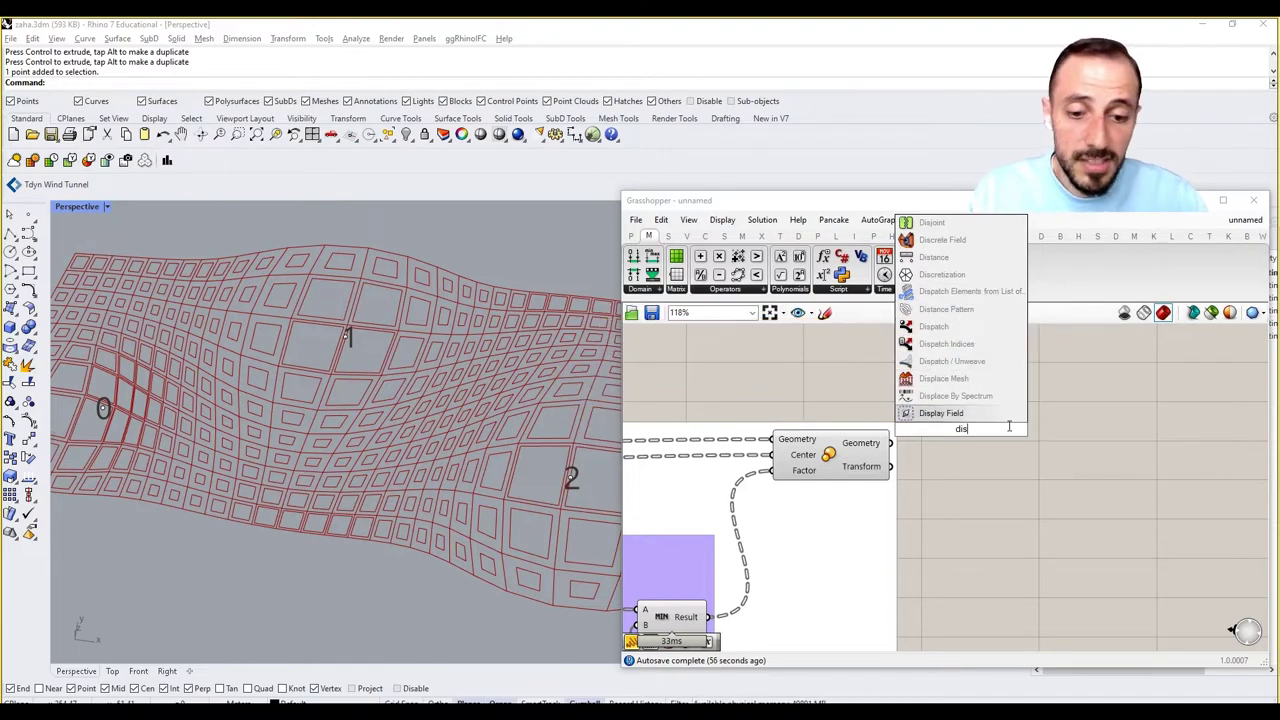
text(con)
key(Return)
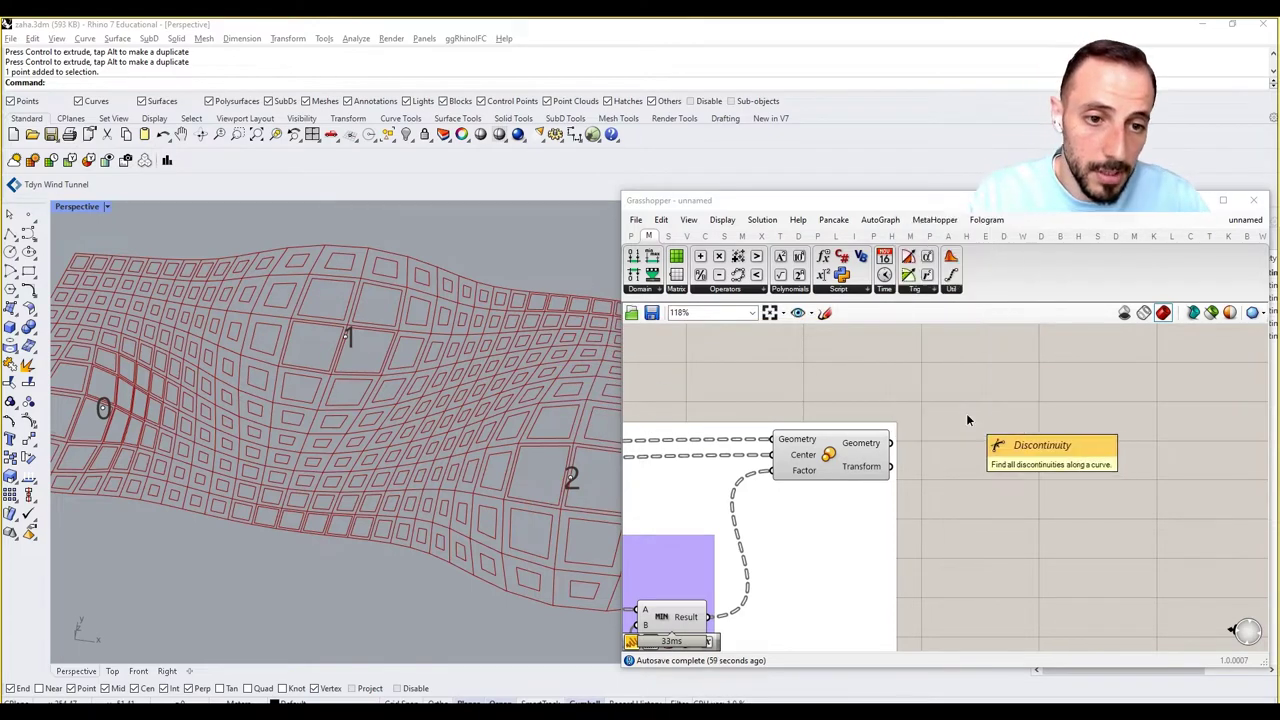
drag(908, 425, 909, 423)
drag(942, 430, 1091, 449)
click(1085, 411)
click(1071, 501)
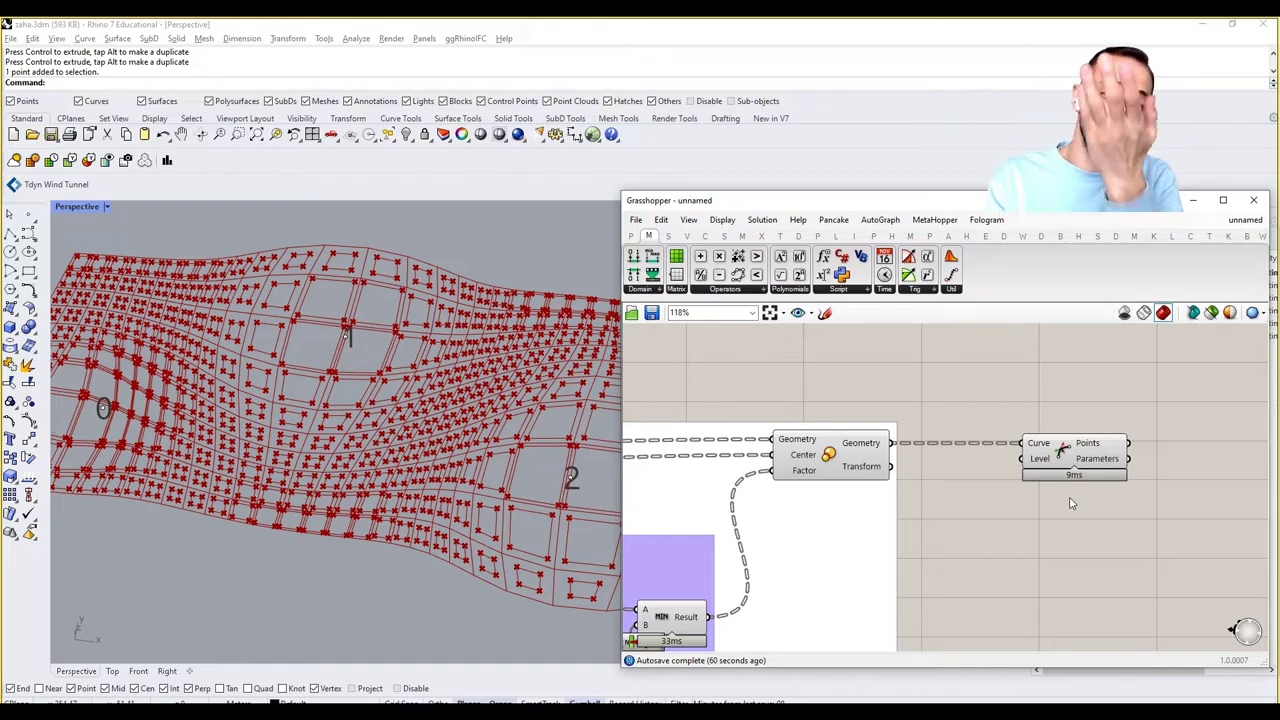
Graft the Points output of the Discontinuity component.
right_click(1090, 446)
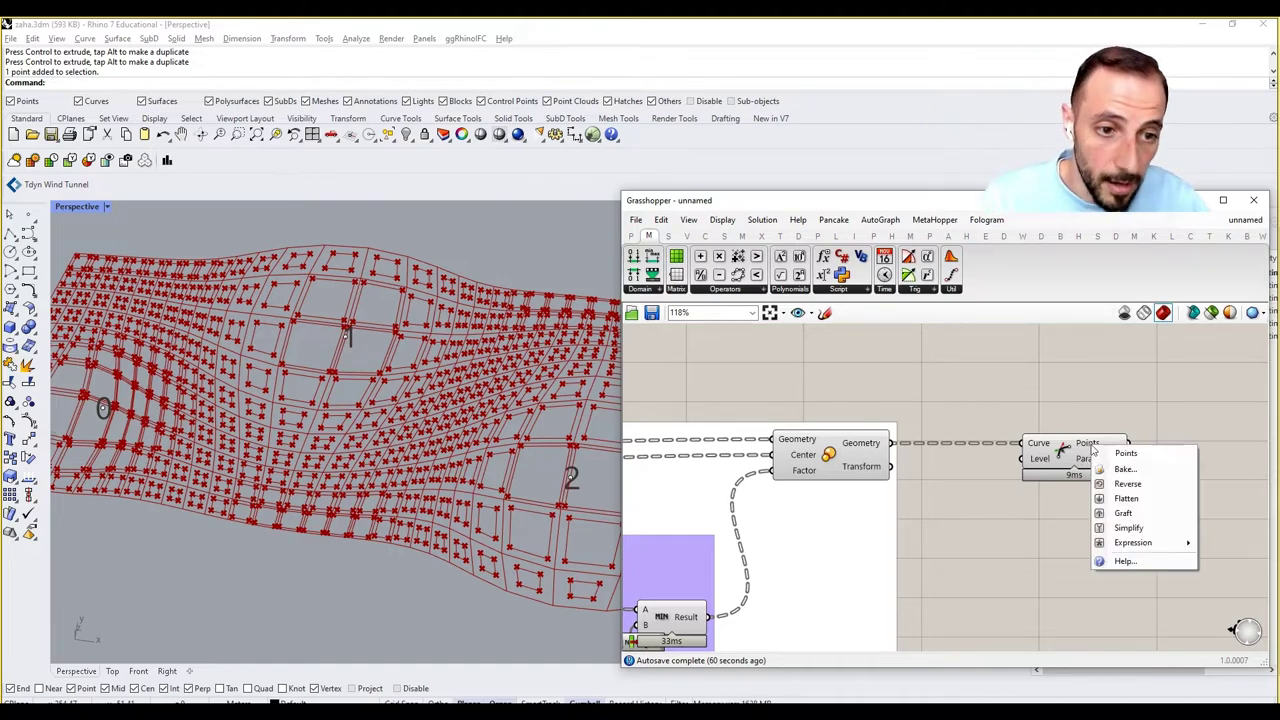
click(1133, 518)
right_drag(1050, 481, 798, 442)
drag(845, 409, 982, 415)
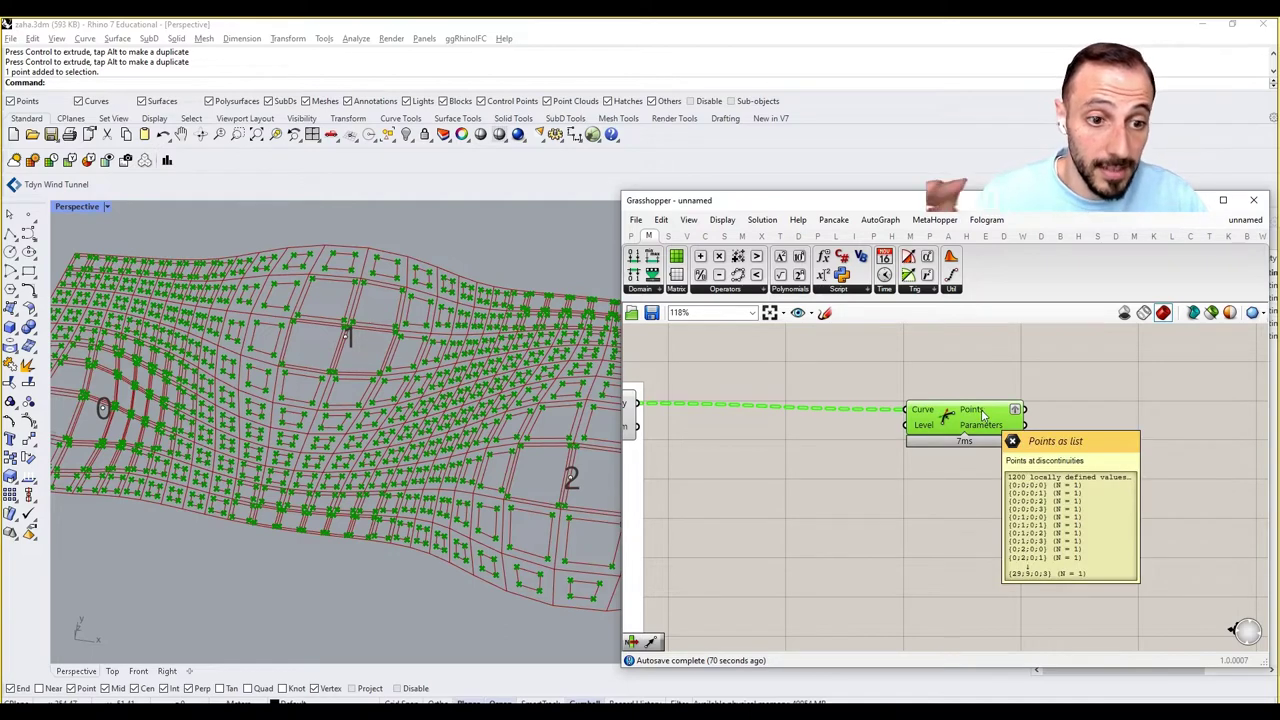
click(994, 480)
Add a Point parameter below the white group, fed by the existing attractor Point parameter.
right_drag(983, 442, 911, 440)
scroll(916, 440, down, 3)
drag(924, 415, 920, 409)
right_drag(927, 428, 1020, 441)
scroll(1020, 441, down, 5)
right_drag(900, 477, 1066, 480)
right_drag(723, 486, 886, 487)
scroll(723, 486, up, 2)
right_drag(648, 487, 798, 502)
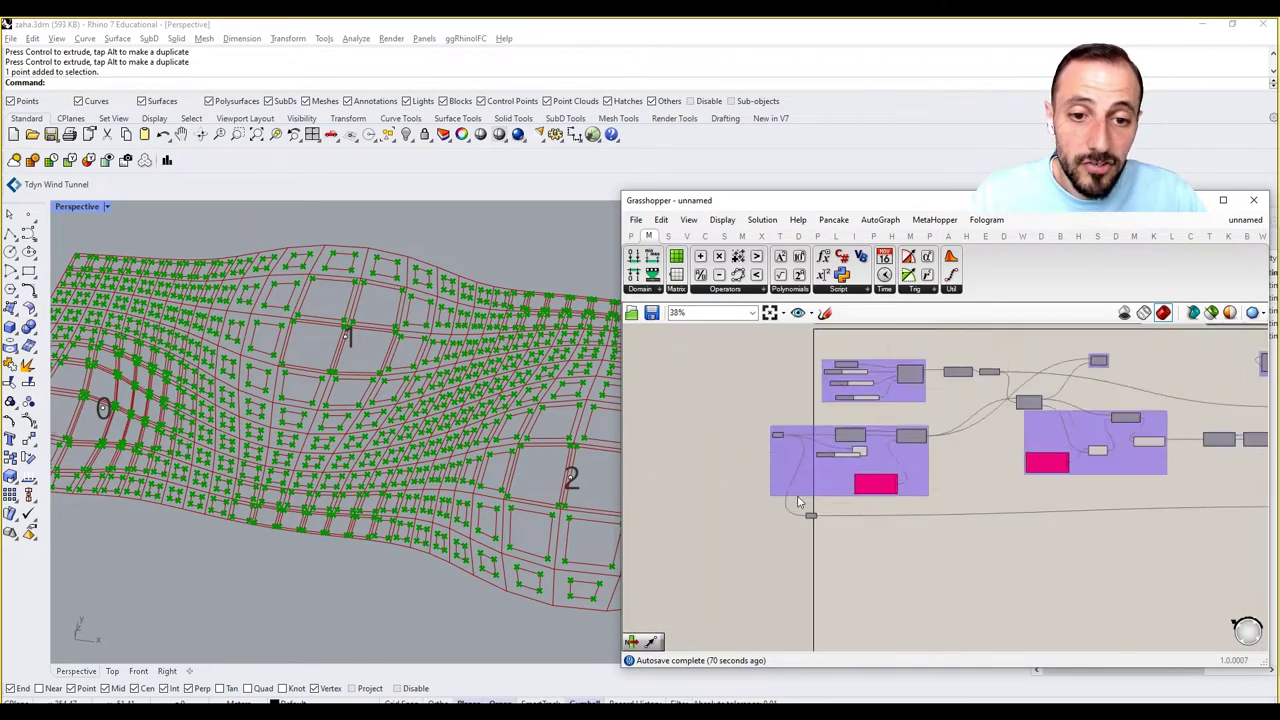
scroll(799, 502, up, 3)
right_drag(875, 549, 823, 546)
right_drag(984, 549, 872, 535)
scroll(872, 535, down, 7)
right_drag(1252, 550, 1034, 543)
scroll(1020, 535, up, 5)
double_click(1006, 530)
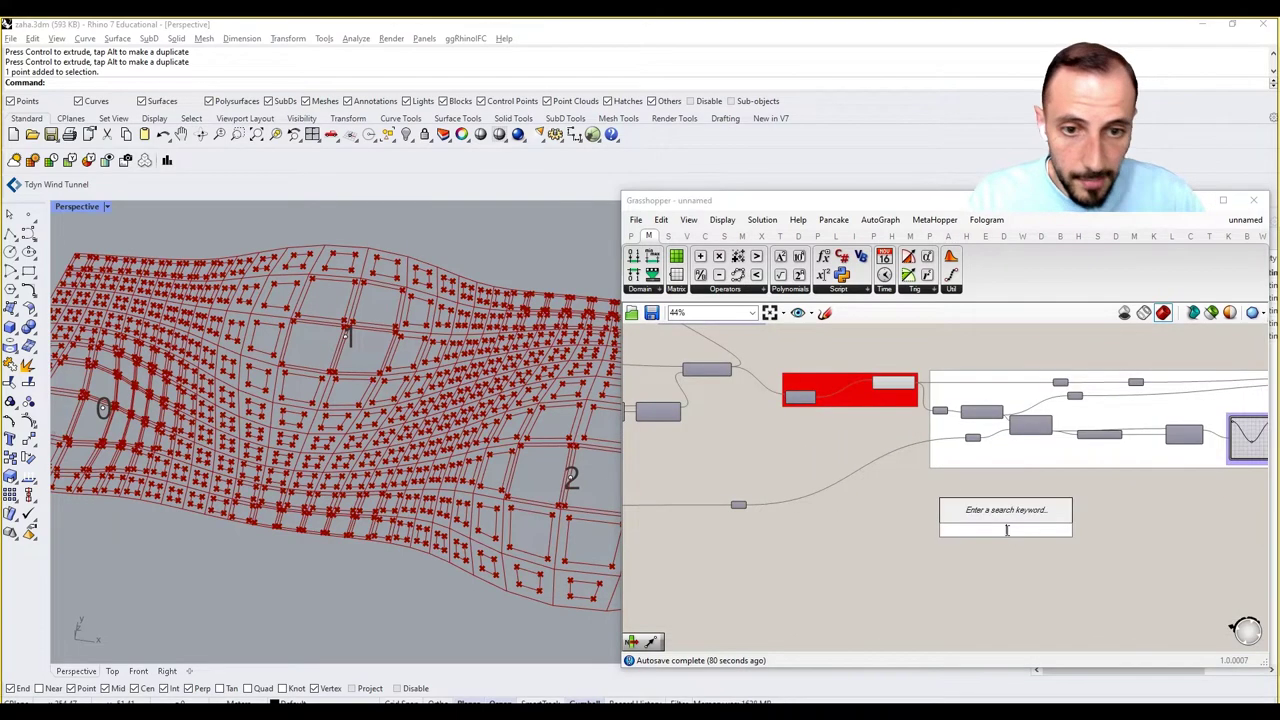
text(point)
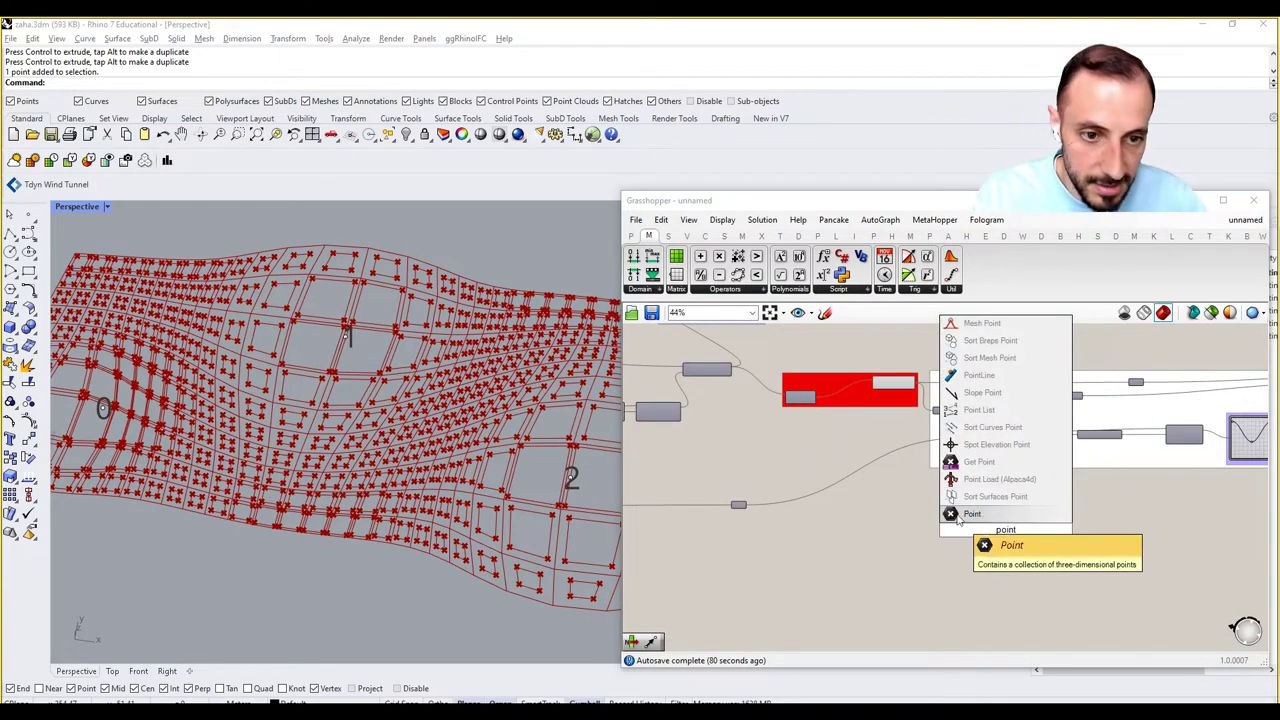
click(956, 515)
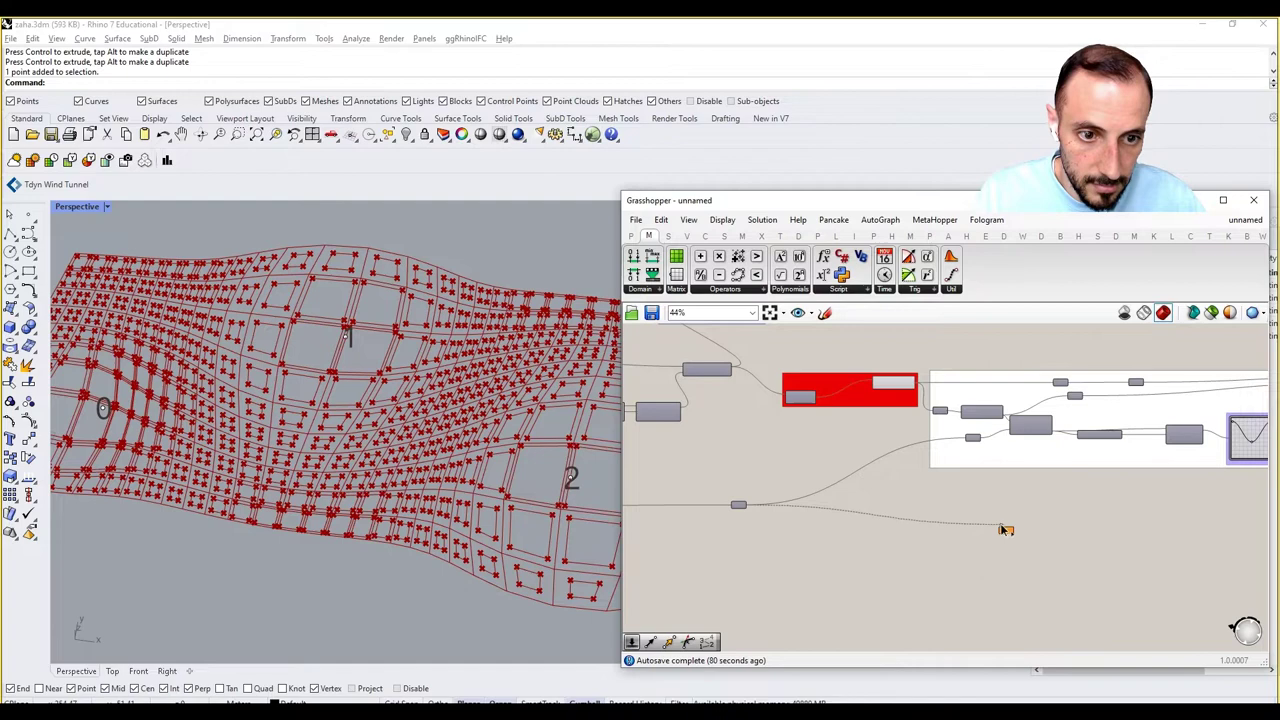
drag(1000, 523, 1195, 537)
Chain a further Point parameter from the relay below the white group and line the two up.
right_drag(1155, 533, 754, 517)
scroll(730, 518, down, 3)
right_drag(880, 519, 948, 521)
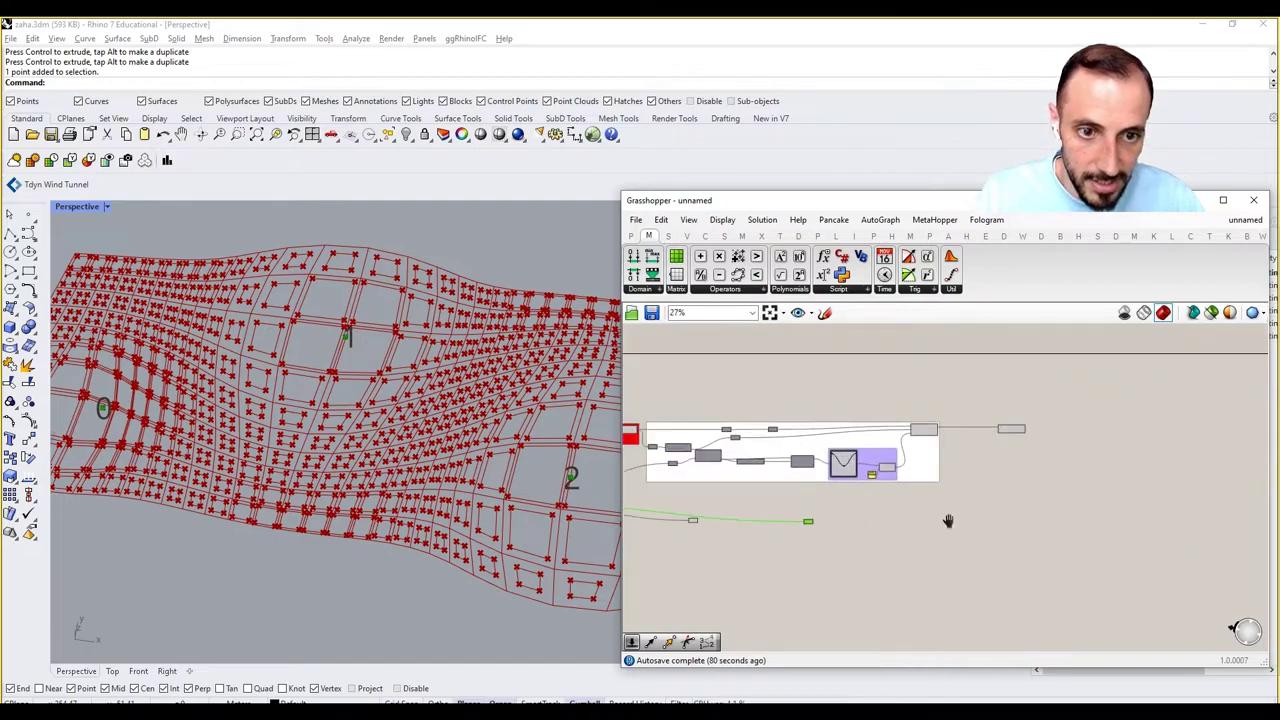
scroll(808, 521, up, 3)
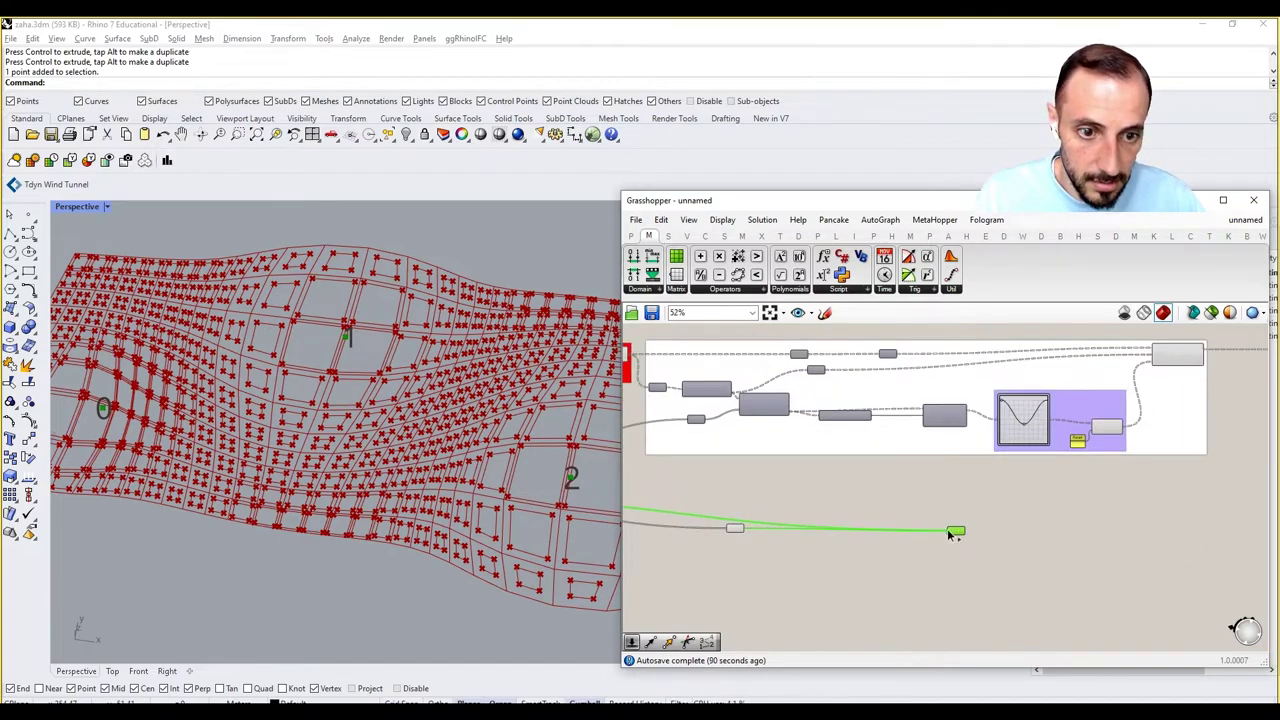
drag(980, 515, 740, 566)
scroll(771, 571, down, 3)
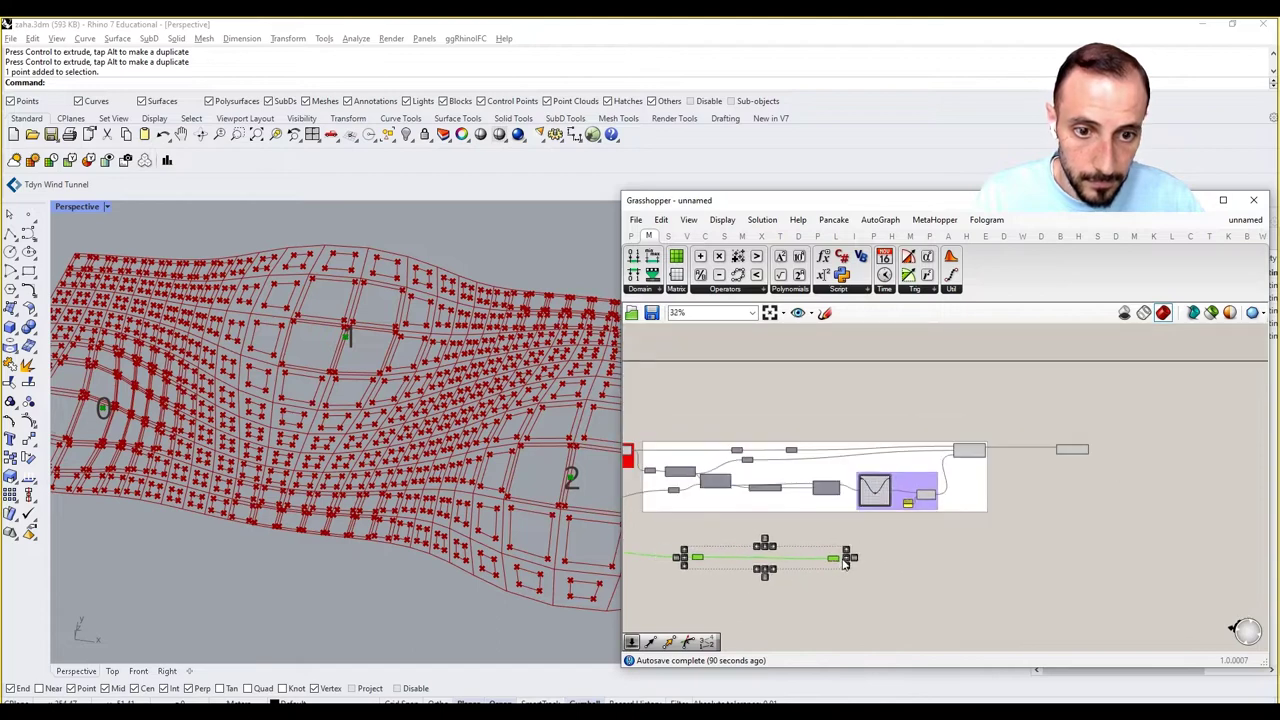
click(960, 548)
Duplicate the last Point relay, wire the copy from it, and place the copy just below the Discontinuity component.
scroll(940, 547, up, 4)
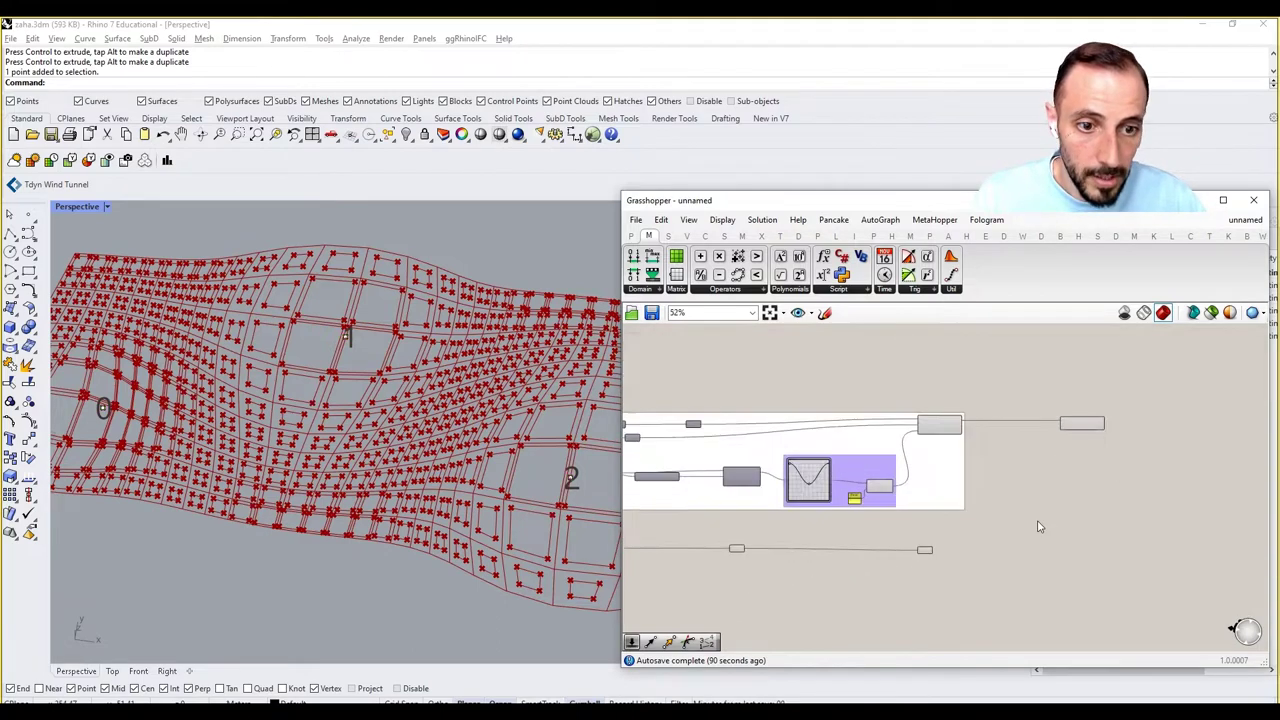
right_drag(938, 547, 982, 573)
click(952, 566)
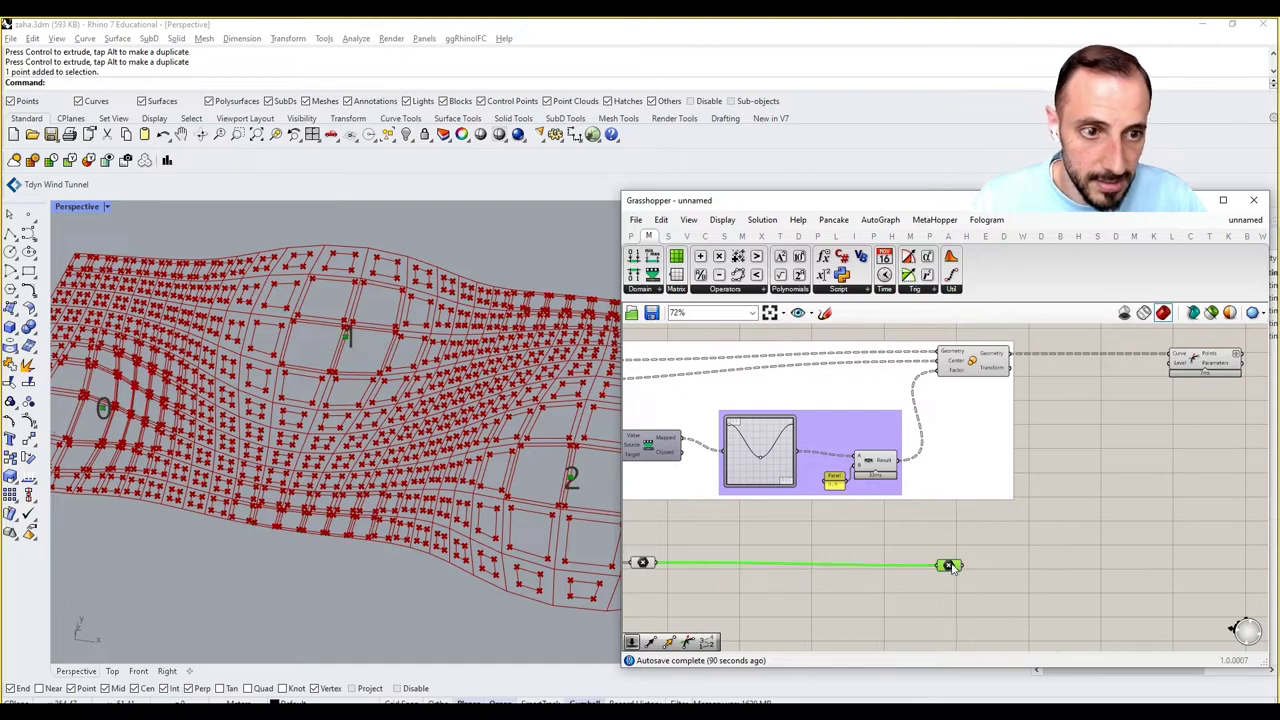
right_drag(1092, 521, 974, 528)
double_click(1089, 513)
double_click(910, 562)
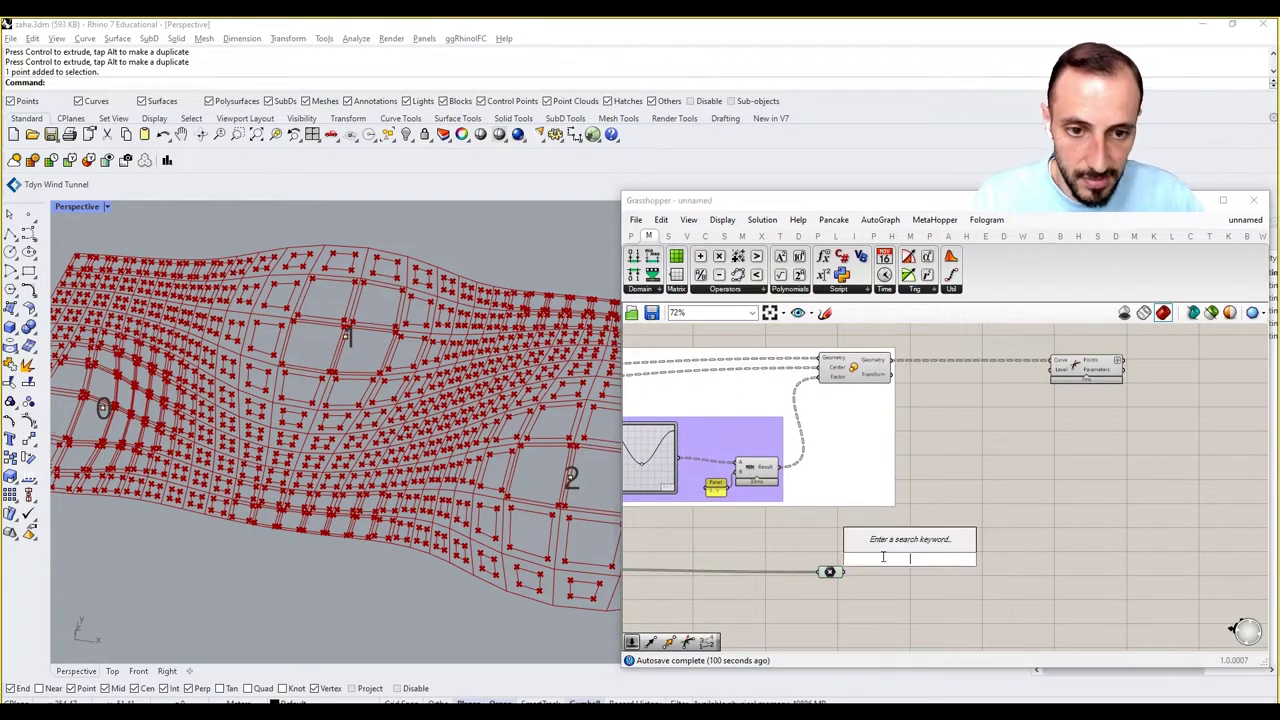
click(832, 574)
alt+drag(837, 575, 943, 574)
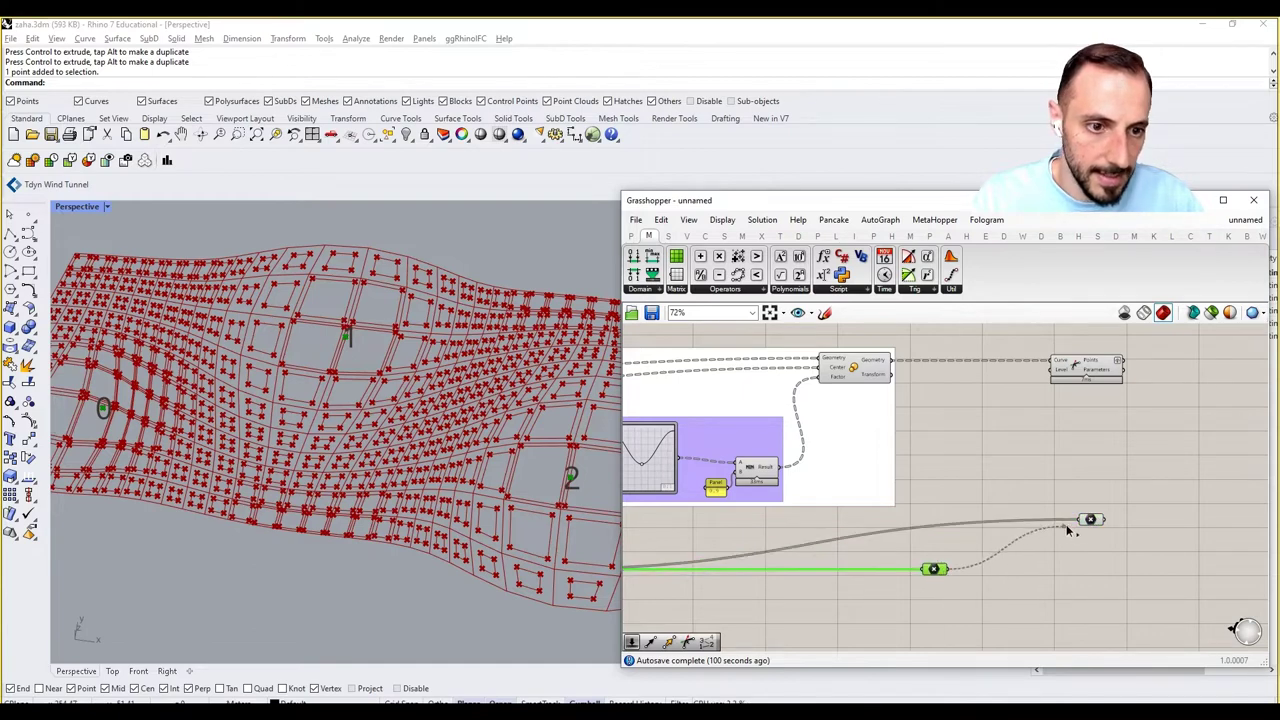
drag(1066, 524, 1100, 432)
scroll(1105, 446, up, 3)
click(1109, 445)
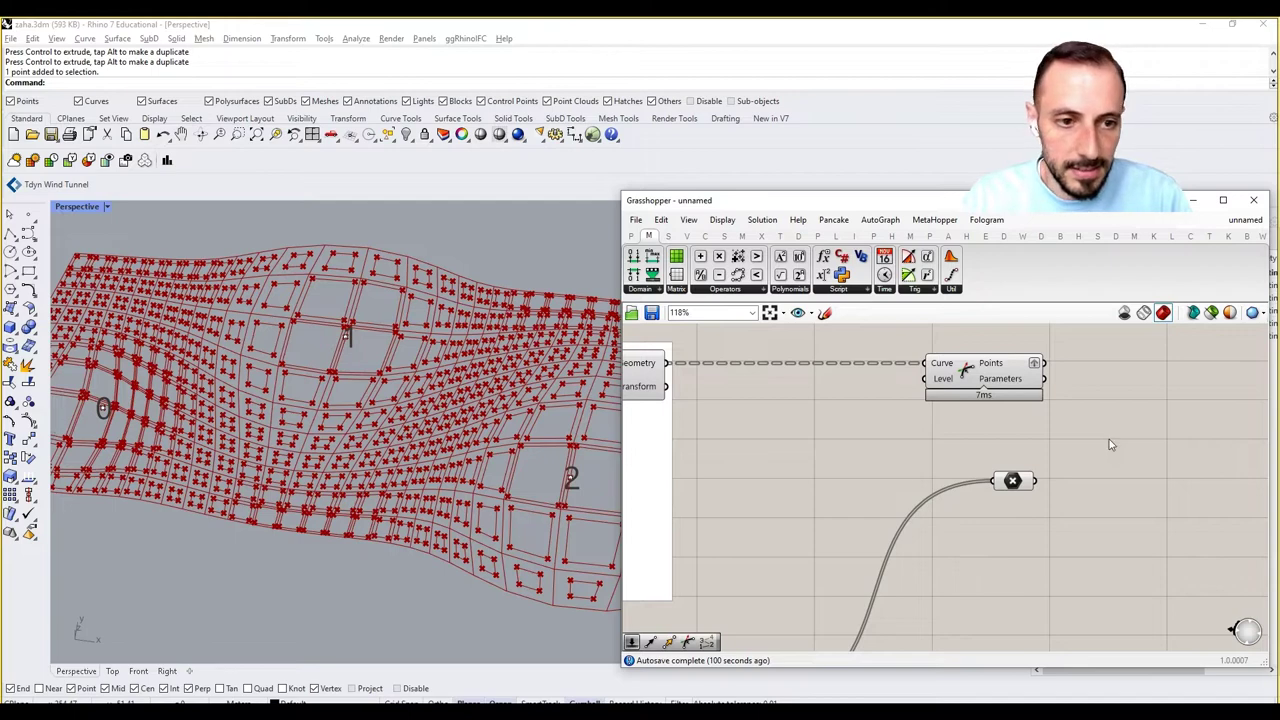
Add a Distance component with the discontinuity points as Point A and the relayed attractor points as Point B.
double_click(1109, 444)
text(dista)
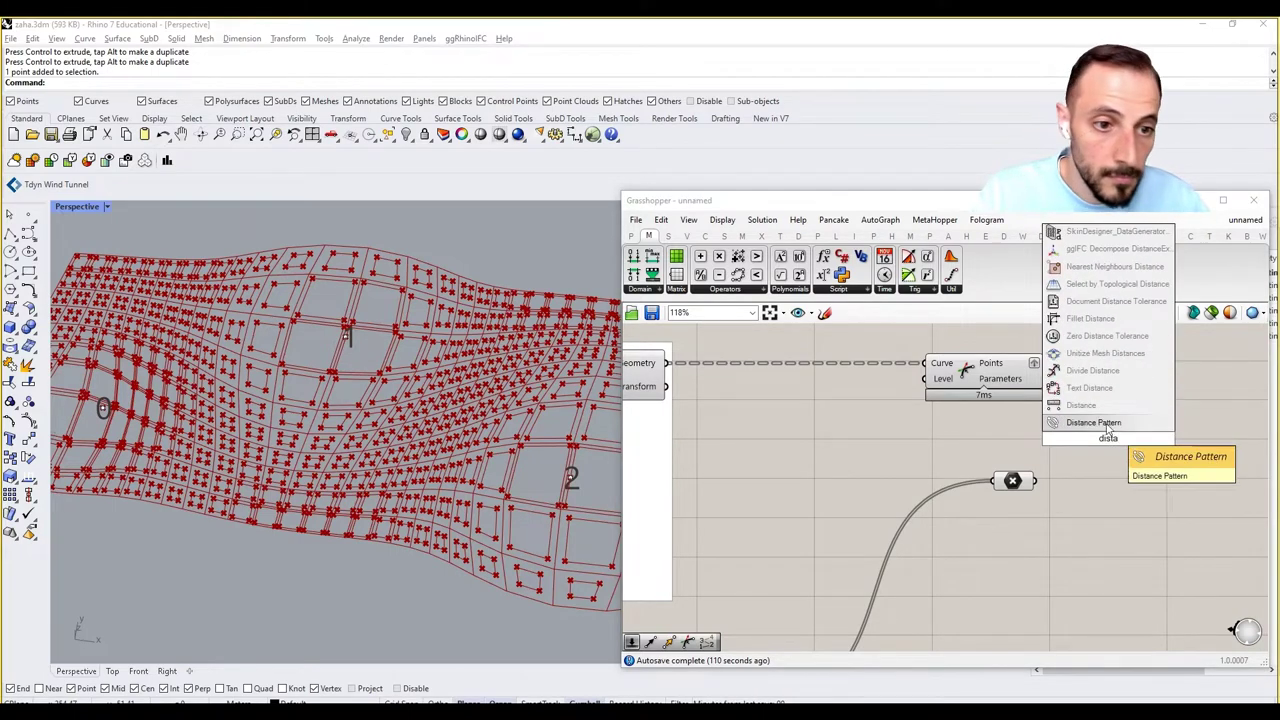
click(1102, 408)
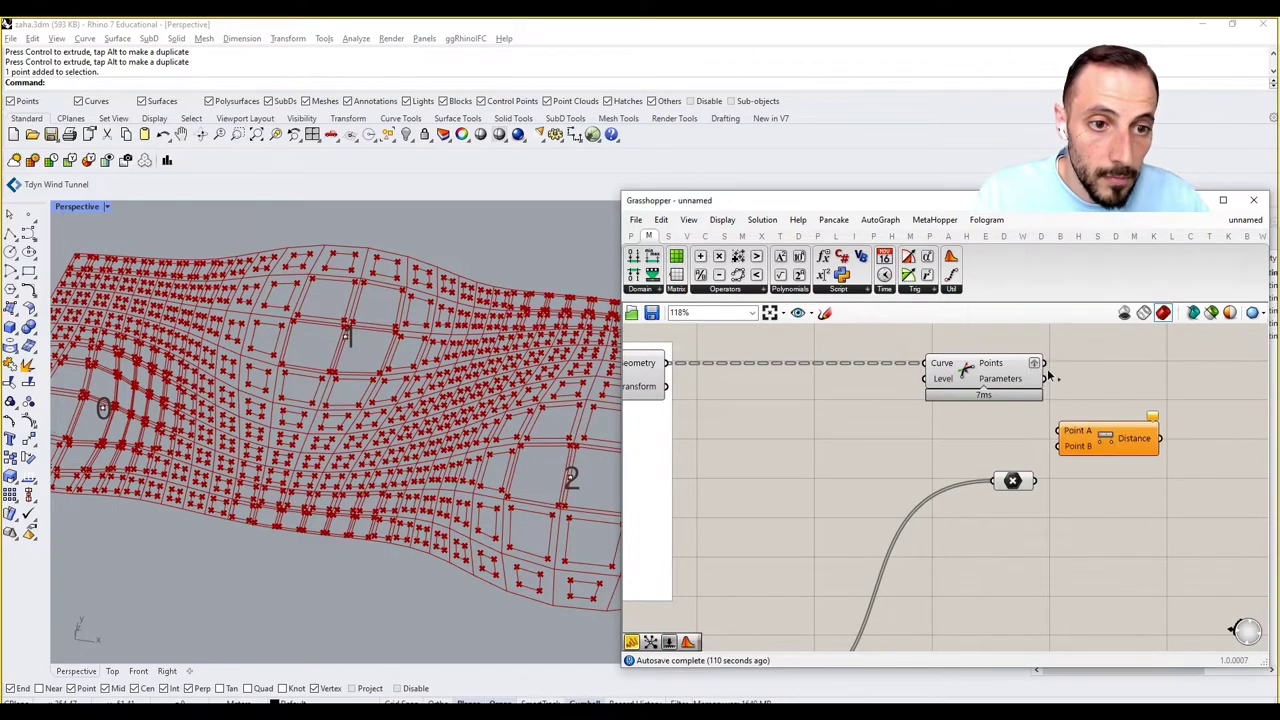
drag(1040, 481, 1059, 446)
right_drag(1053, 433, 791, 440)
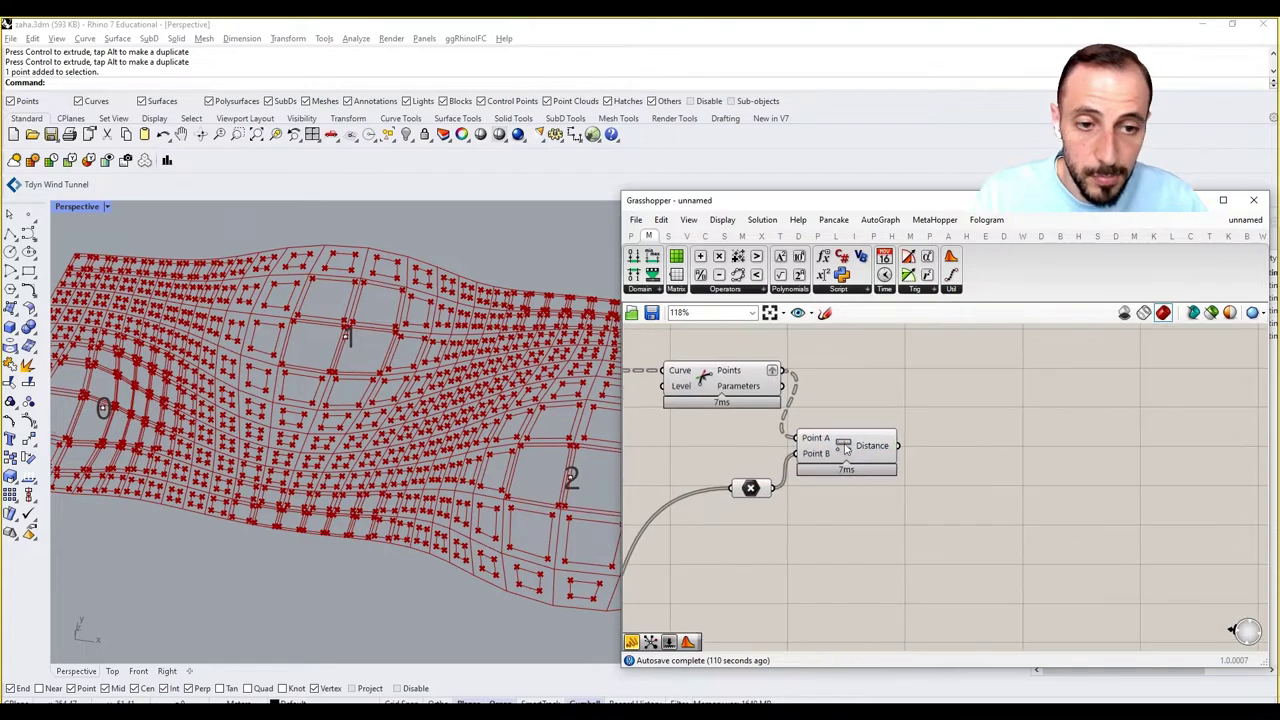
drag(853, 445, 1027, 439)
click(978, 483)
Add a Number parameter below the purple amplitude group, fed by the pink gene pool.
scroll(978, 486, down, 10)
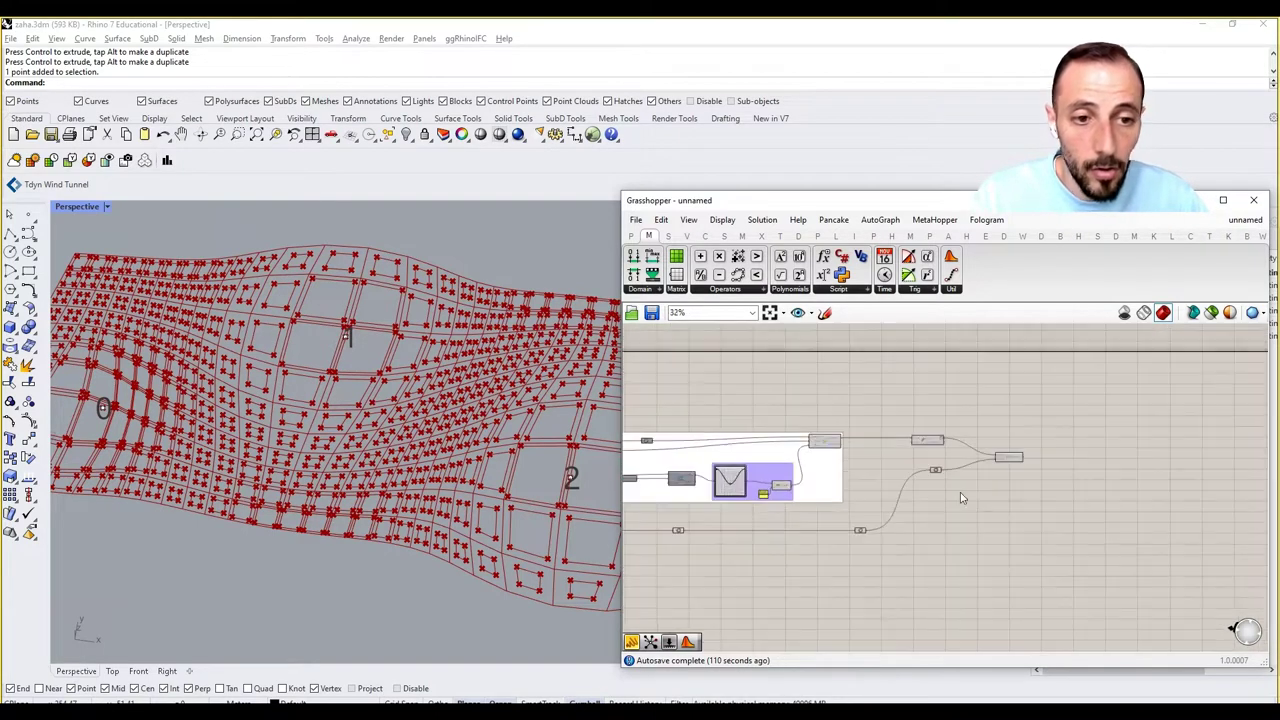
scroll(722, 484, up, 8)
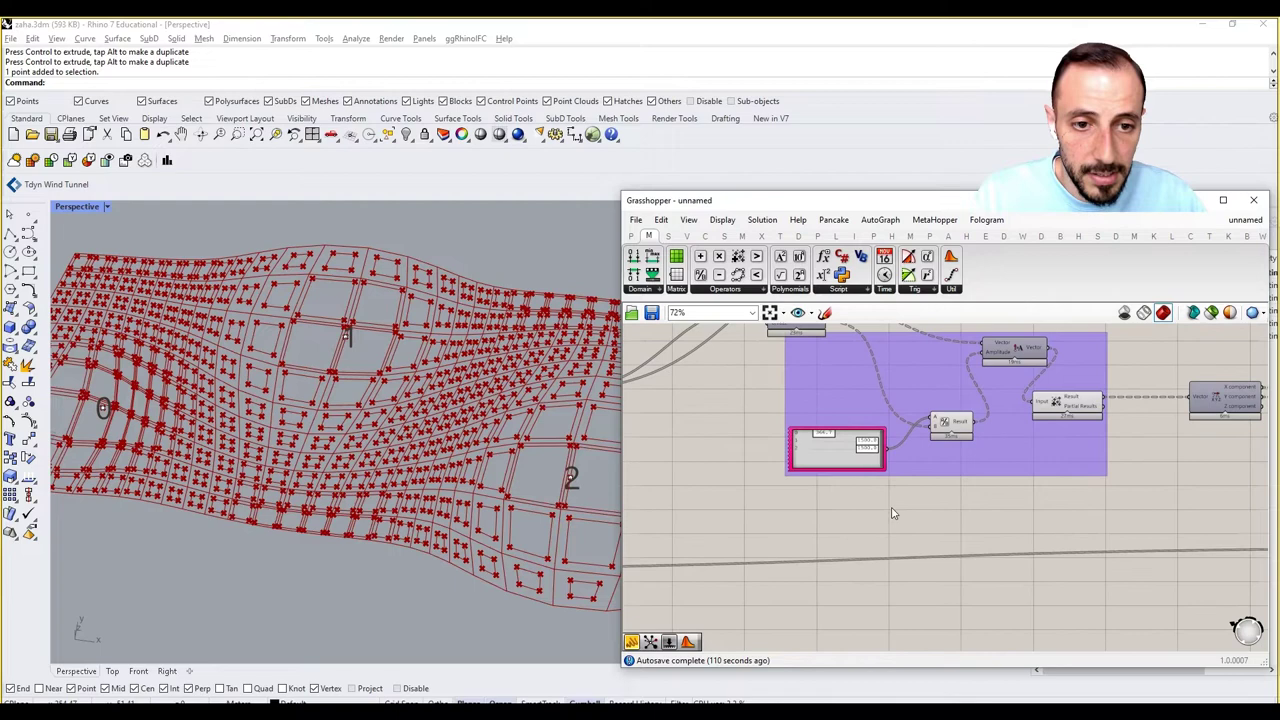
double_click(890, 507)
text(number)
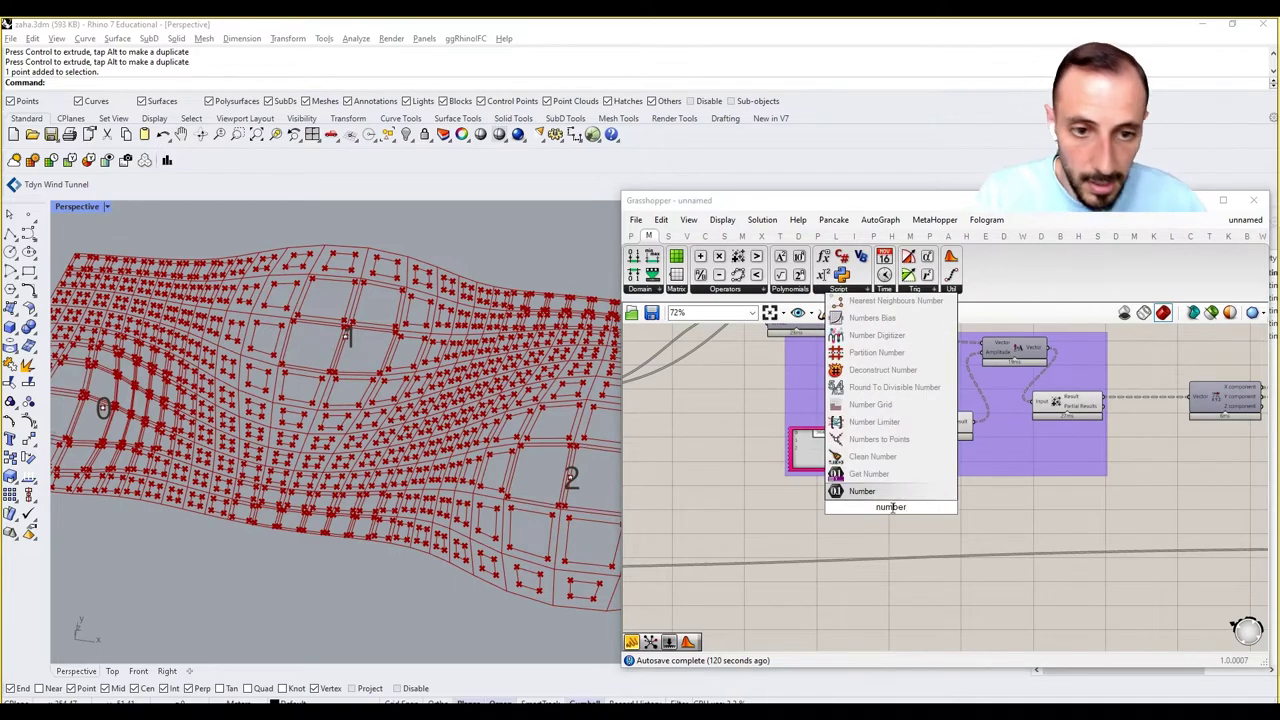
click(883, 490)
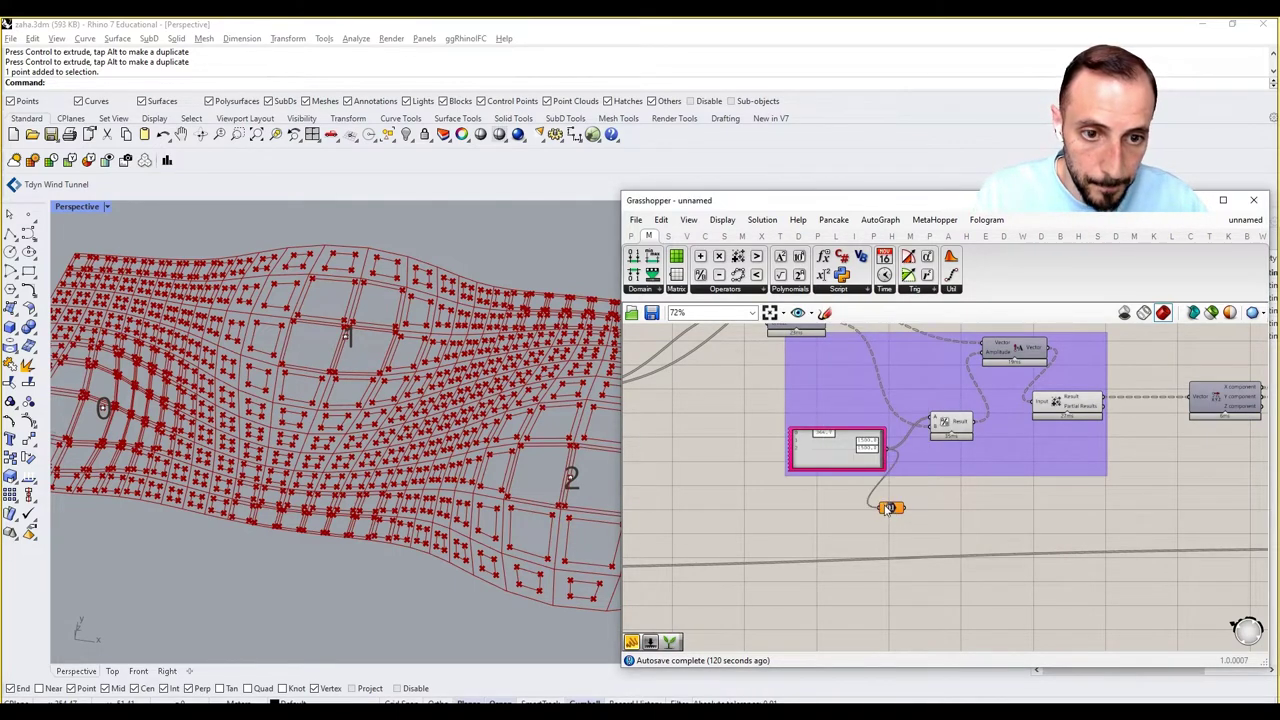
Duplicate the Number parameter, wire the copy from the first one, and place it below the last lower Point relay.
drag(856, 450, 1093, 607)
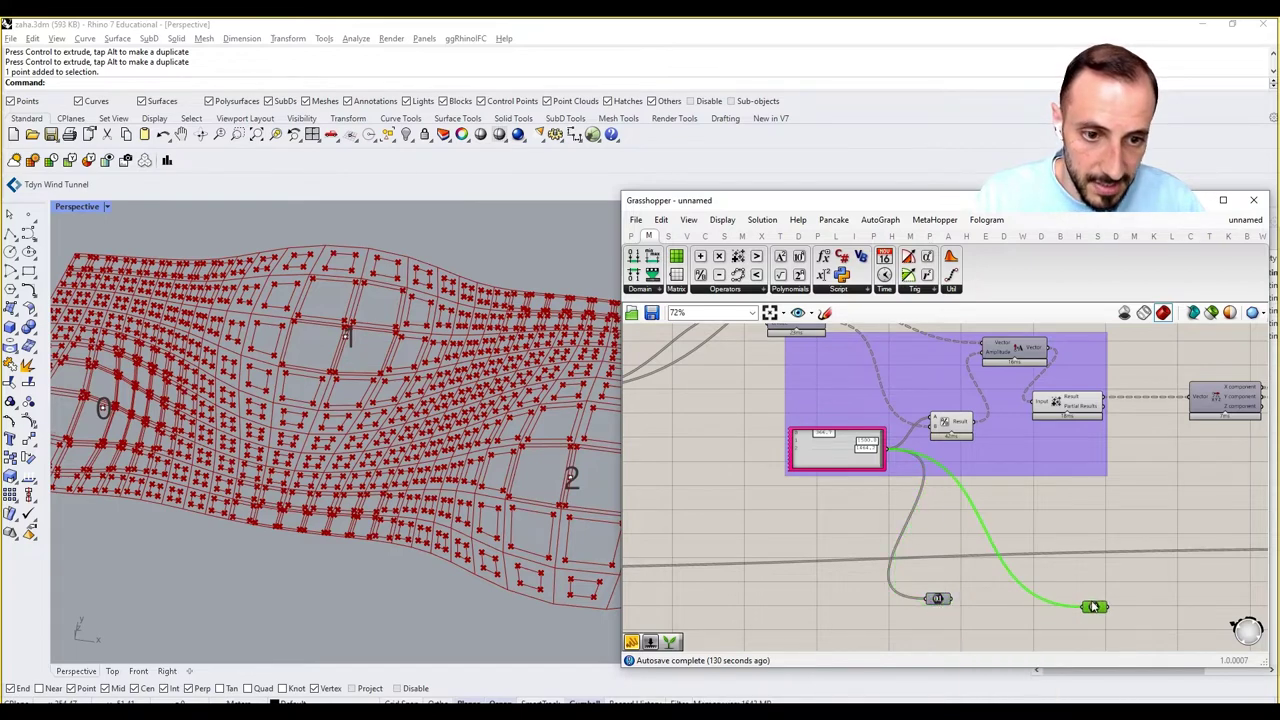
scroll(1090, 609, down, 5)
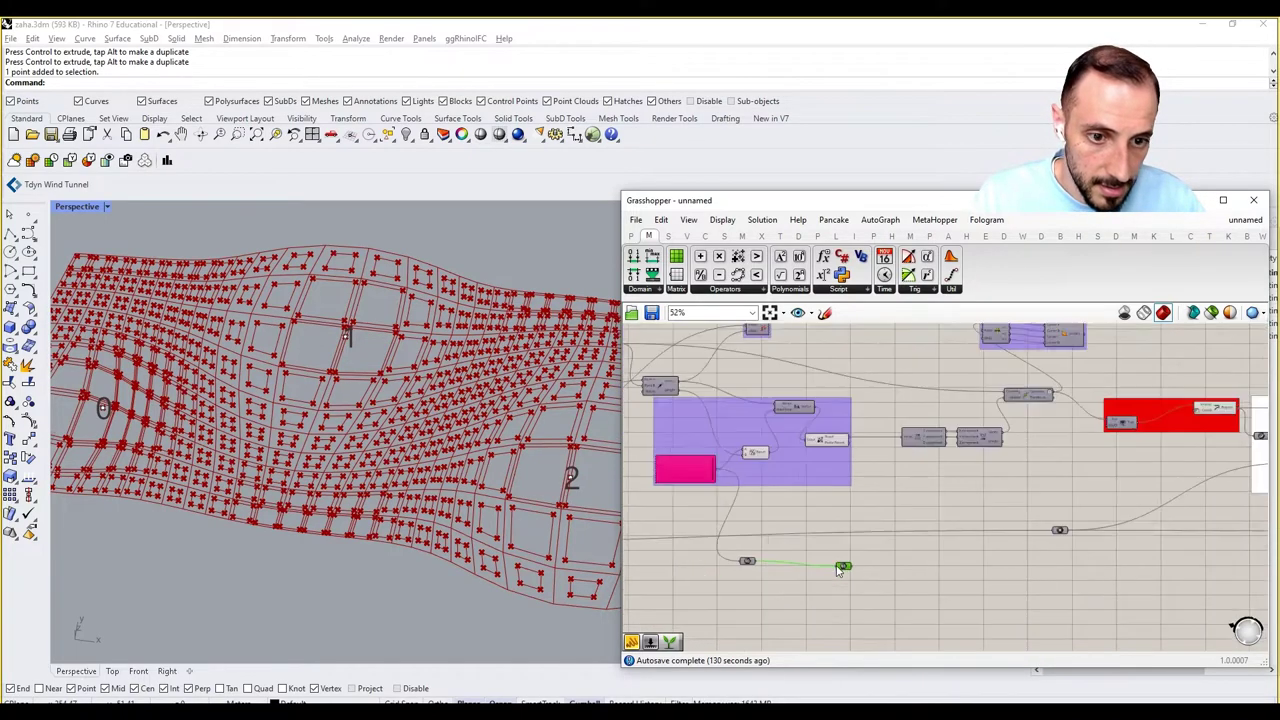
drag(1113, 567, 1062, 567)
scroll(1062, 567, up, 5)
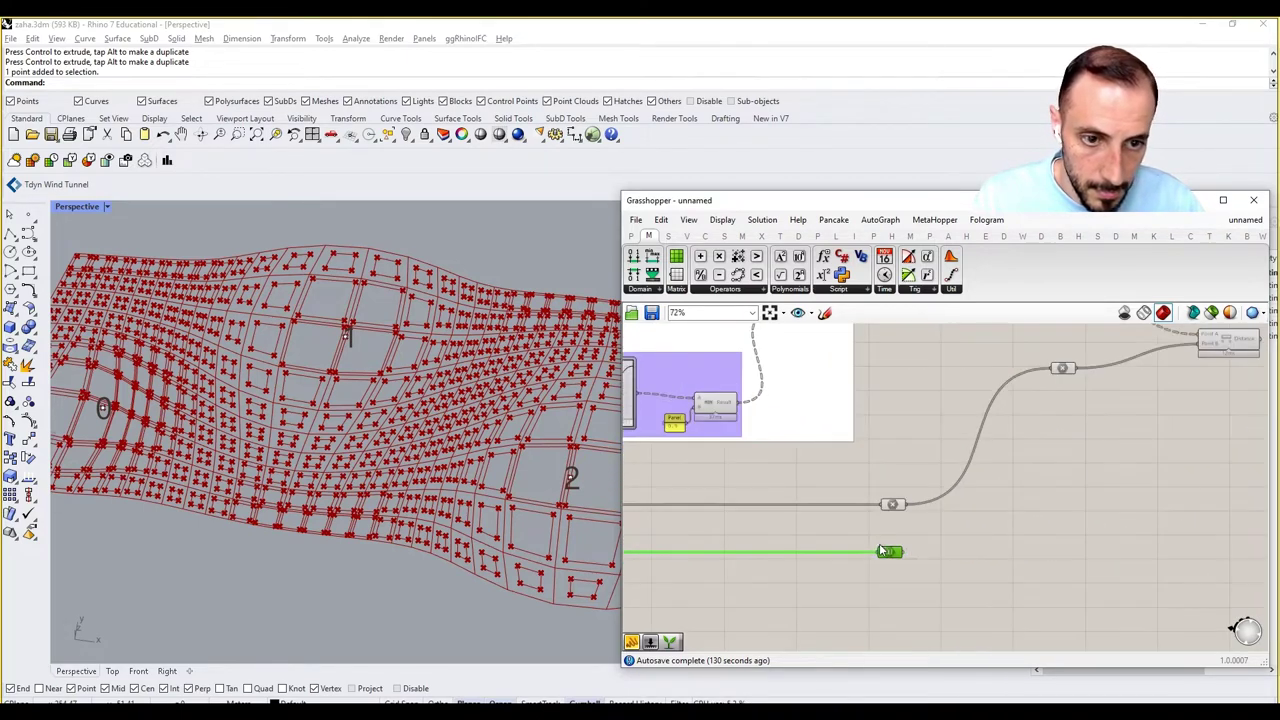
Duplicate the Number relay once more, wire the copy from it, and place it below the Distance component.
alt+drag(893, 558, 1085, 526)
drag(922, 558, 1073, 521)
right_drag(1099, 521, 921, 559)
drag(905, 559, 966, 519)
click(1007, 472)
right_drag(978, 483, 880, 543)
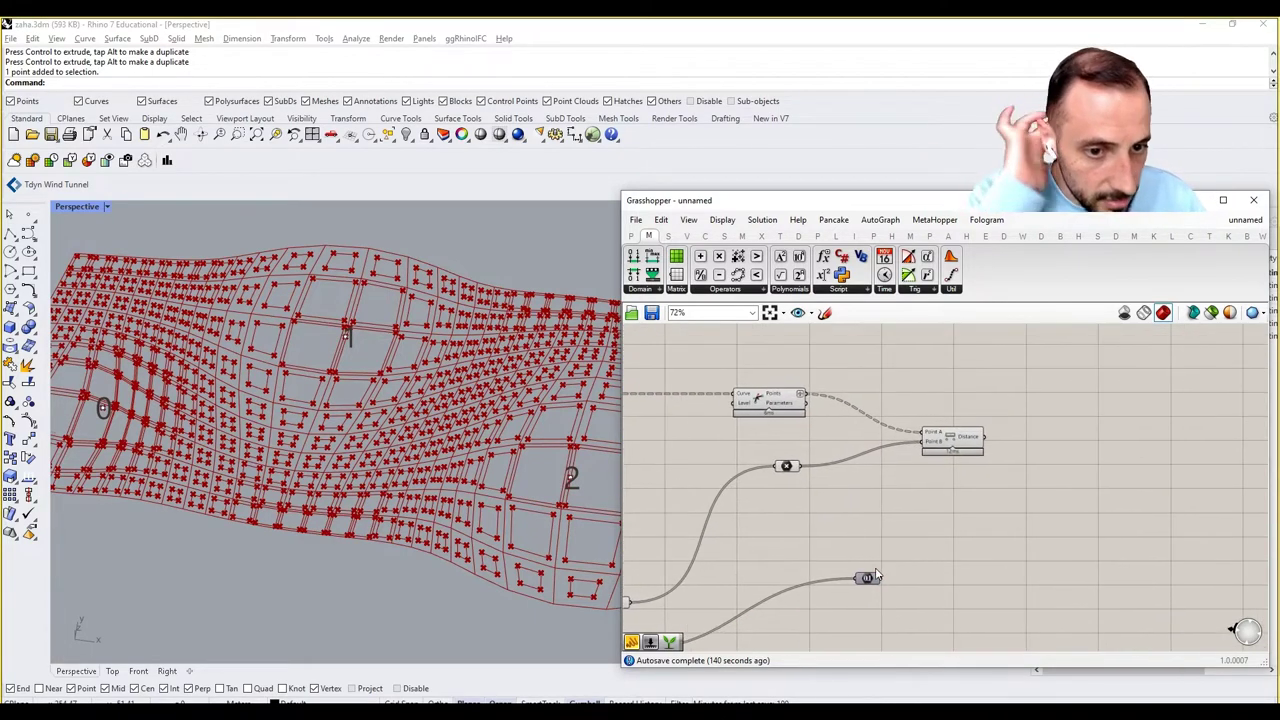
drag(873, 576, 871, 564)
click(896, 538)
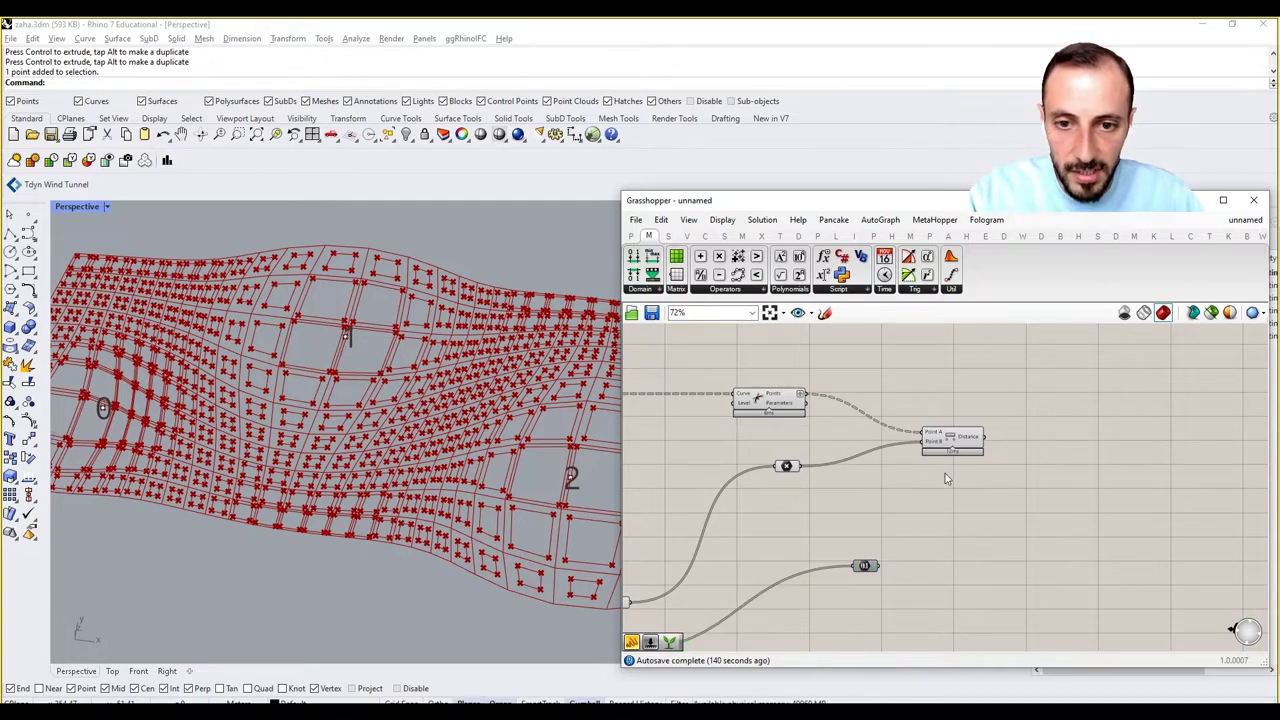
scroll(878, 487, down, 5)
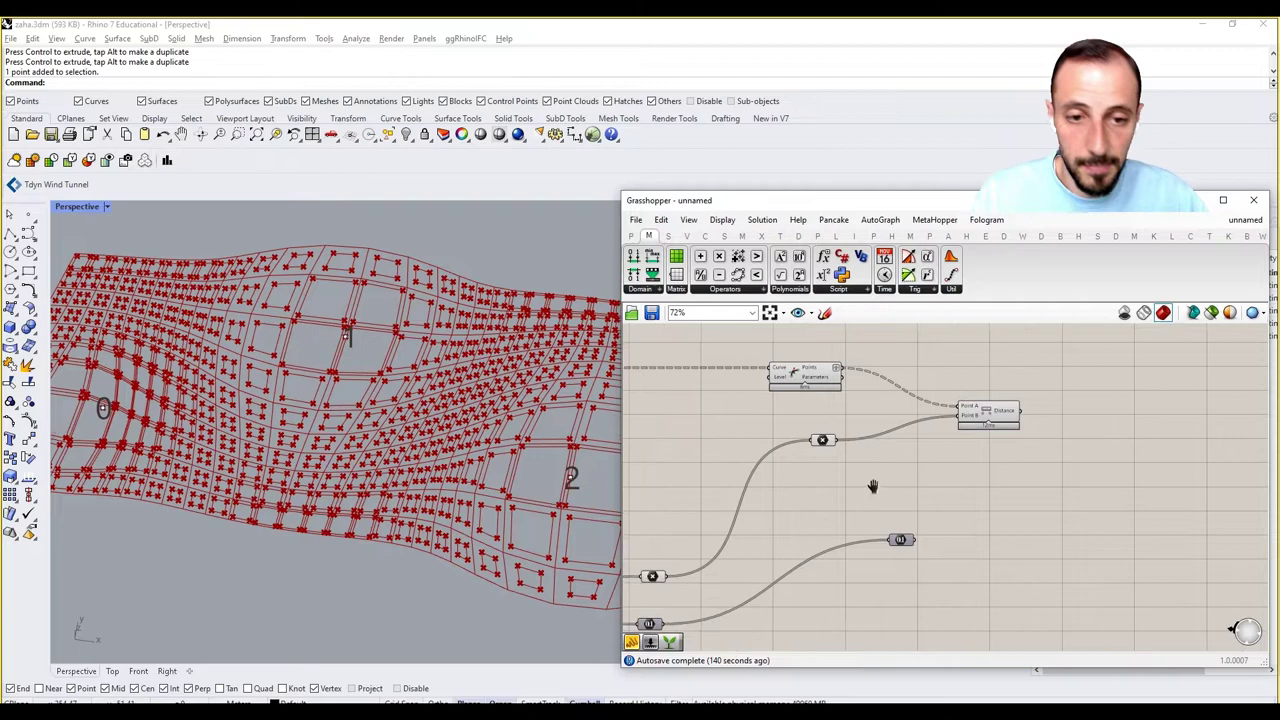
scroll(860, 492, up, 4)
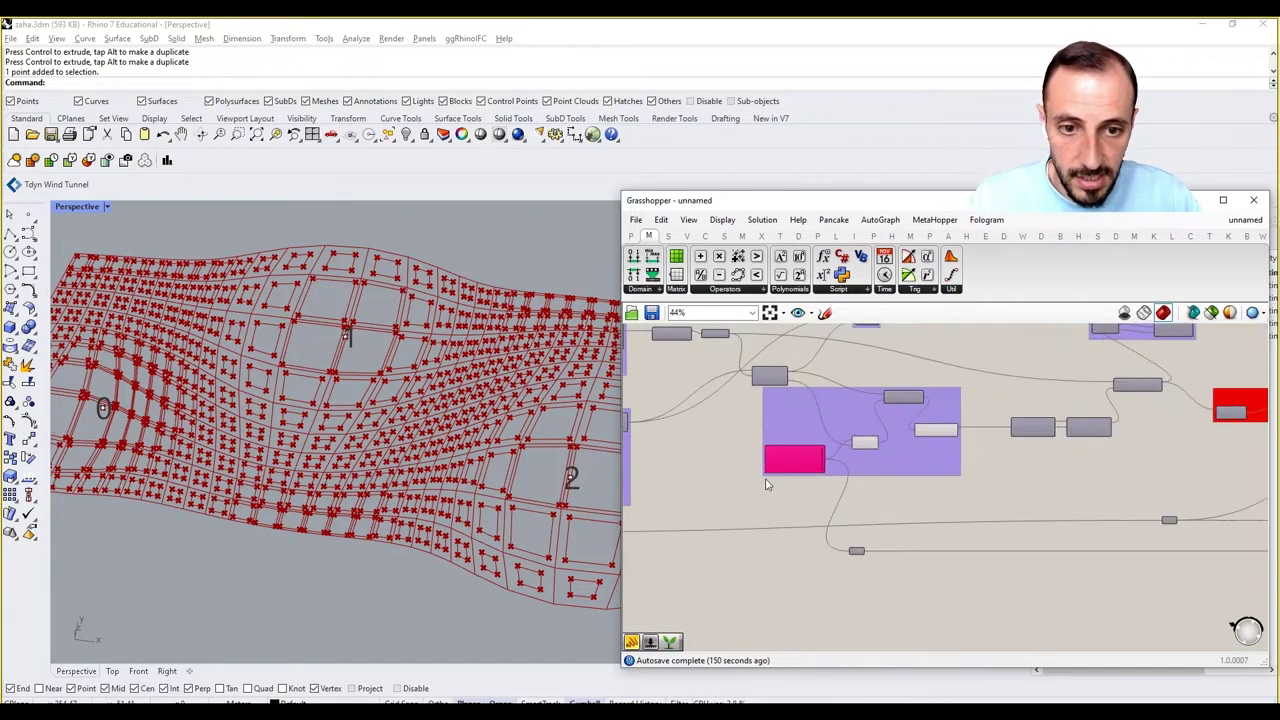
scroll(904, 460, up, 2)
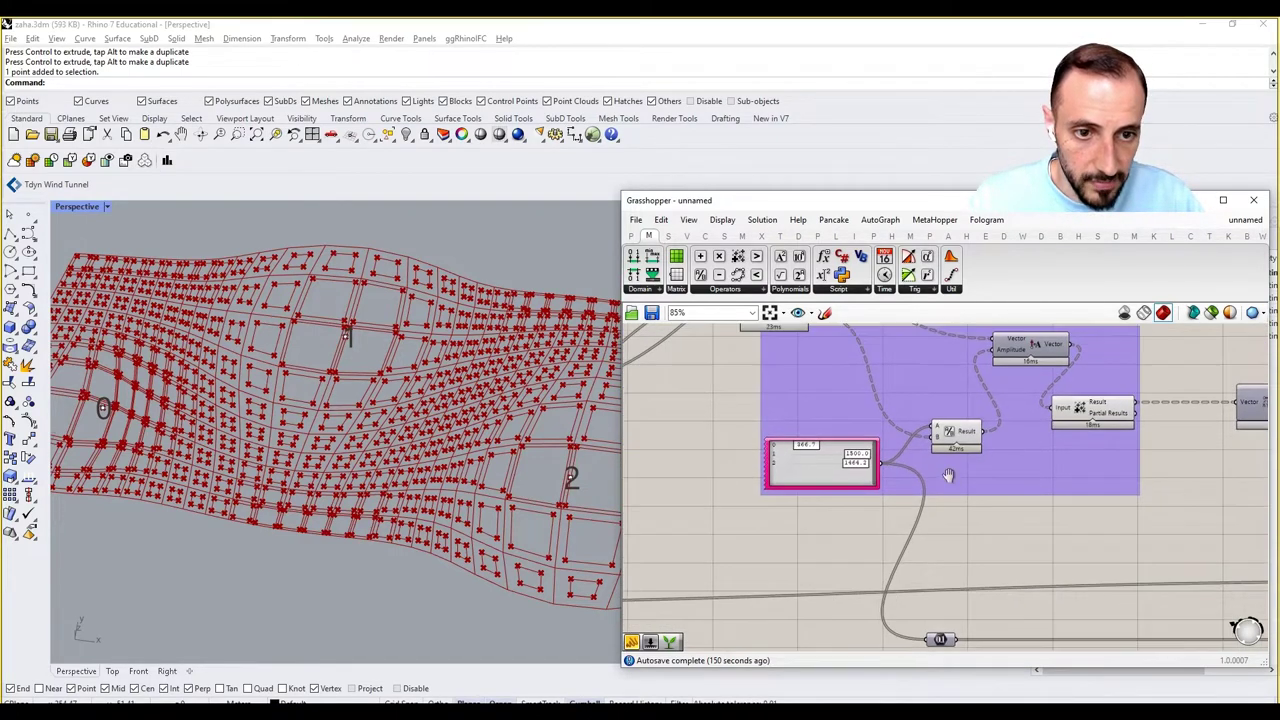
scroll(850, 500, down, 6)
scroll(857, 501, up, 6)
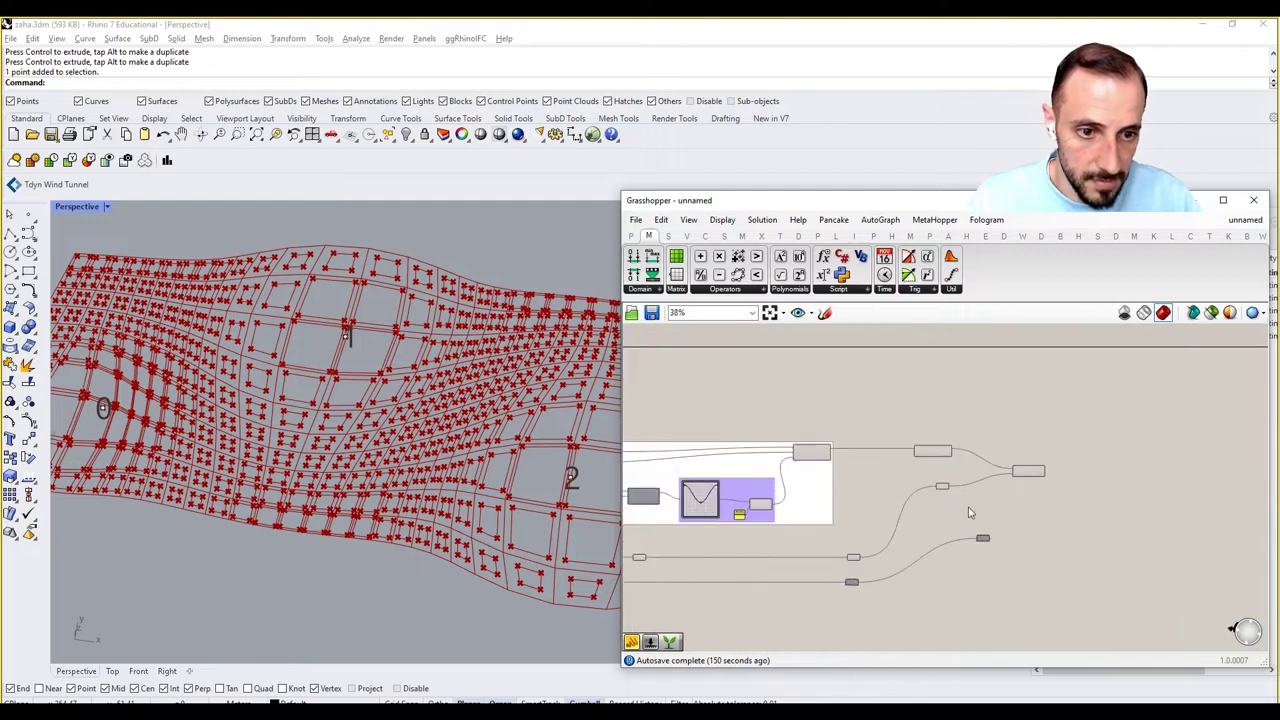
double_click(1046, 497)
text(divi)
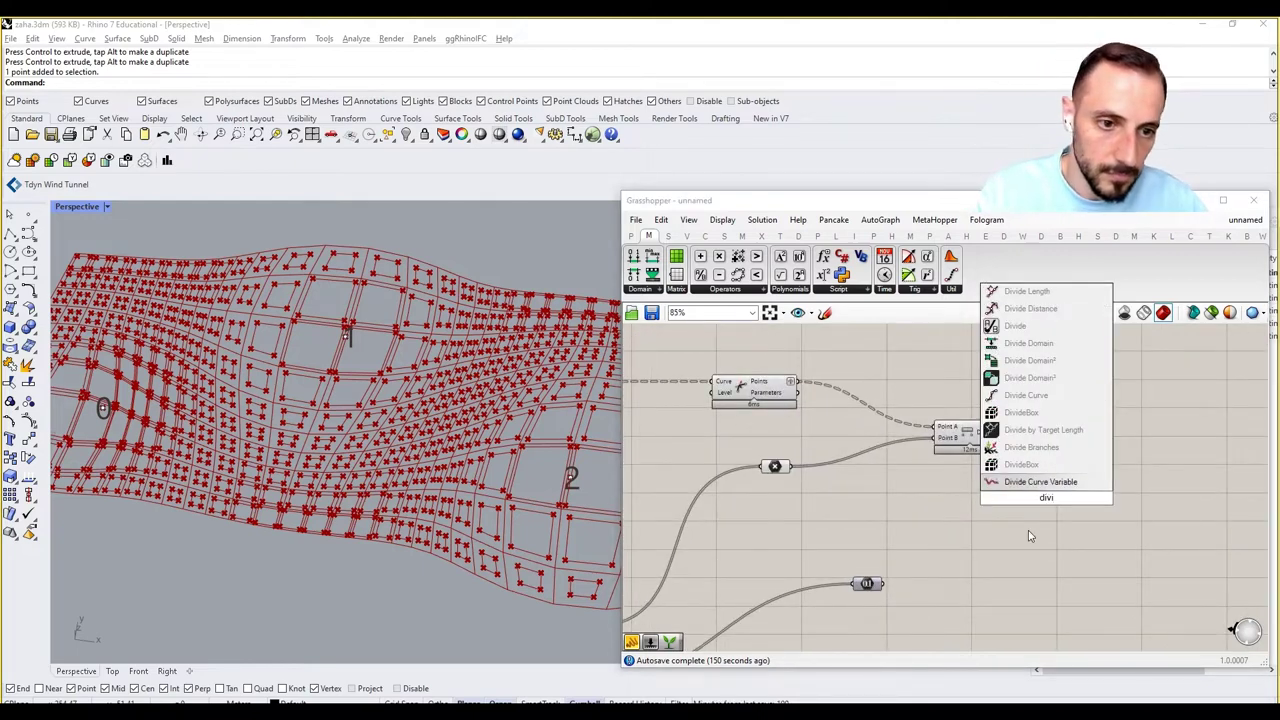
key(Escape)
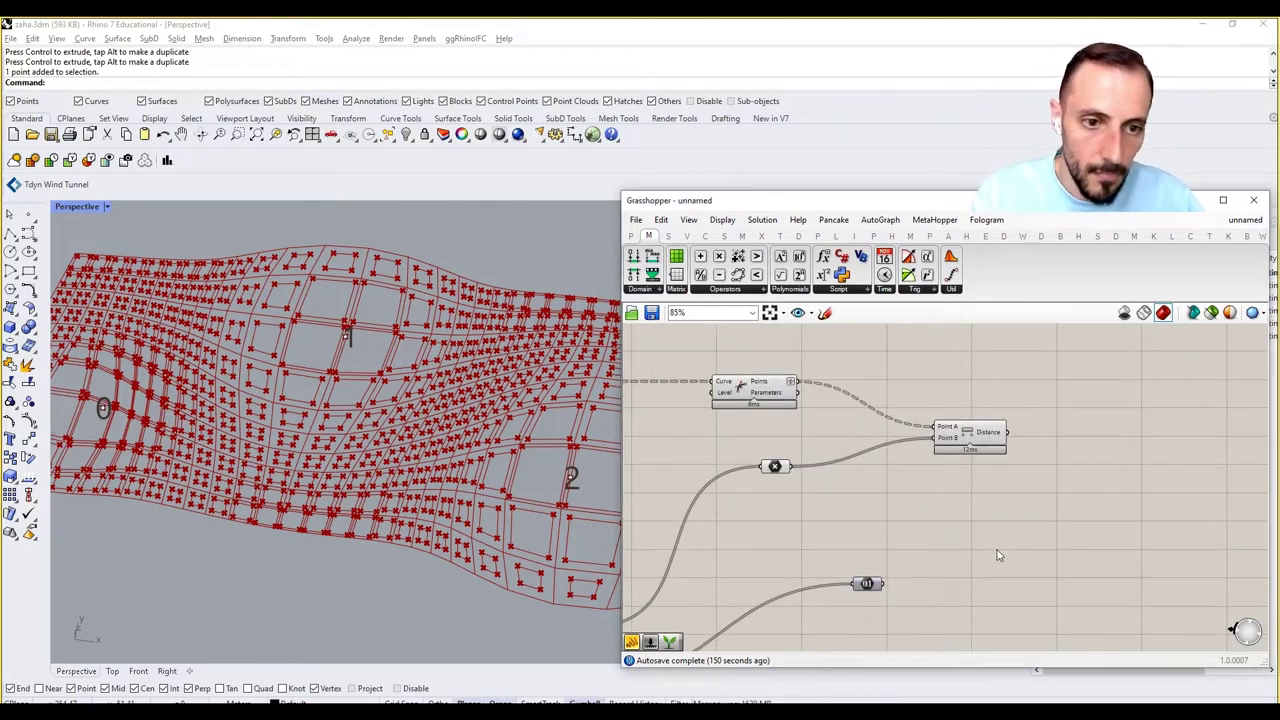
right_drag(997, 554, 924, 541)
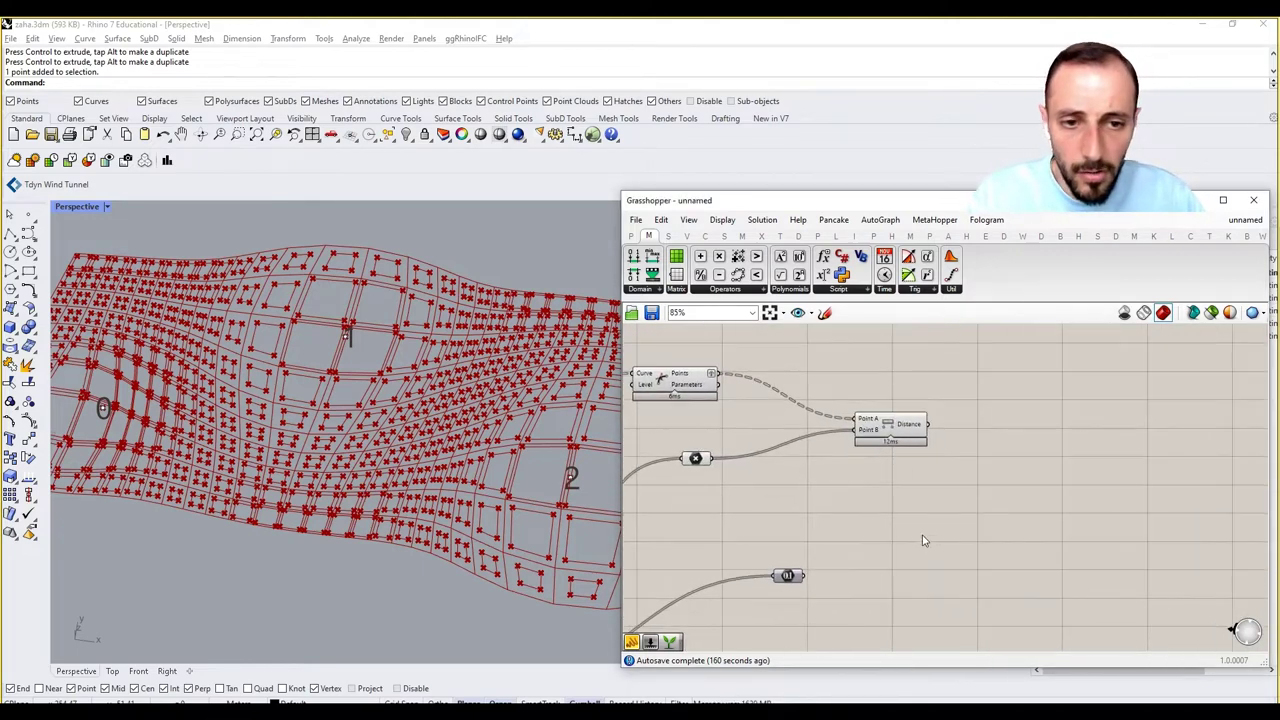
click(903, 420)
click(968, 418)
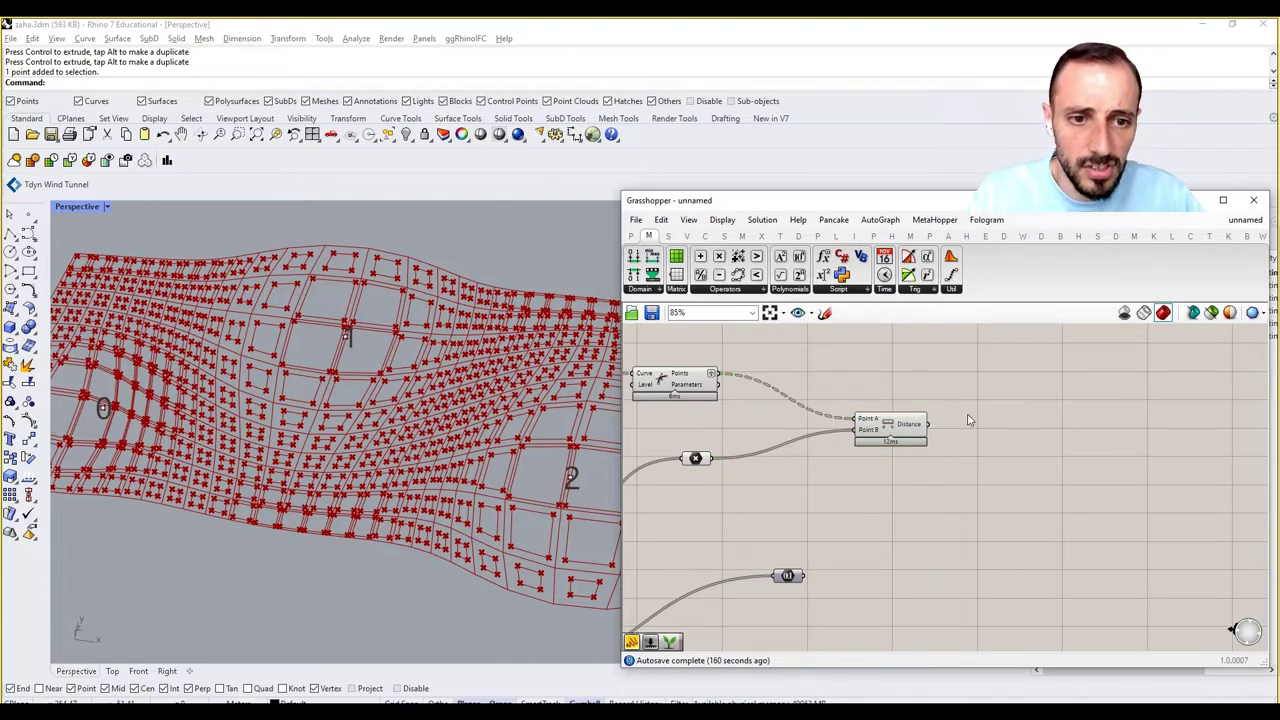
Add a Move component and place it well past the Distance component.
double_click(1001, 482)
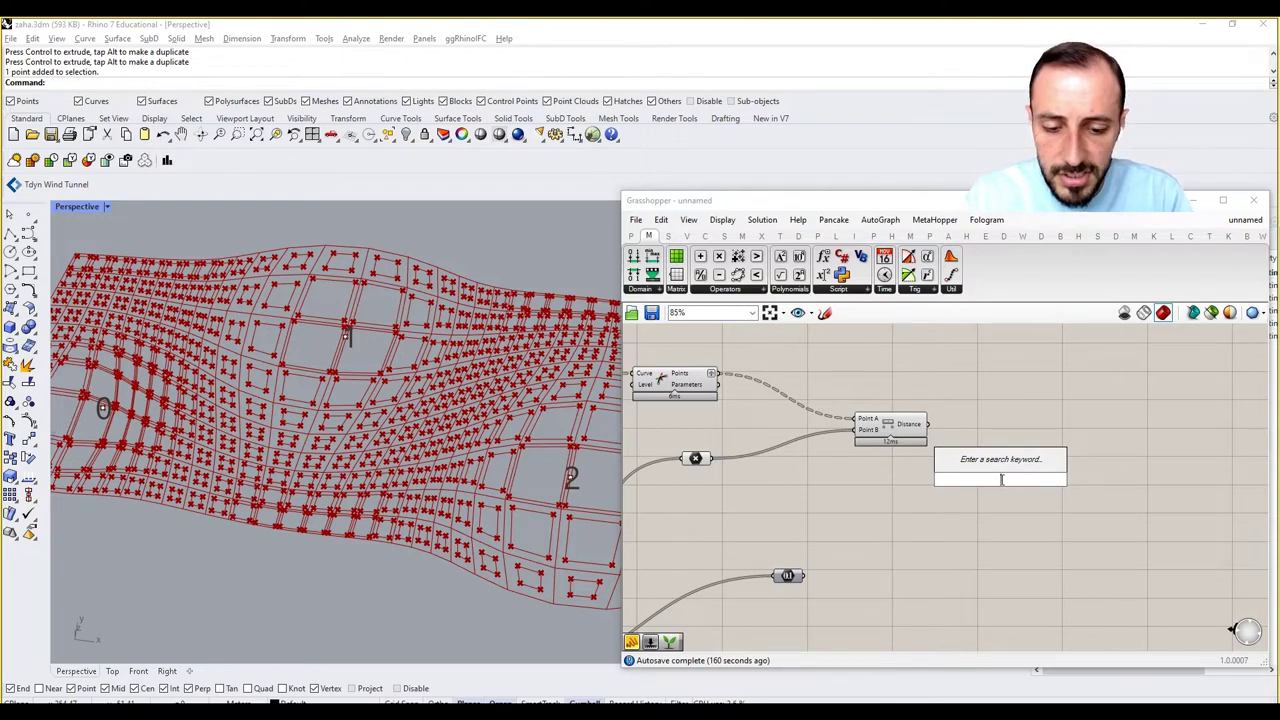
text(move)
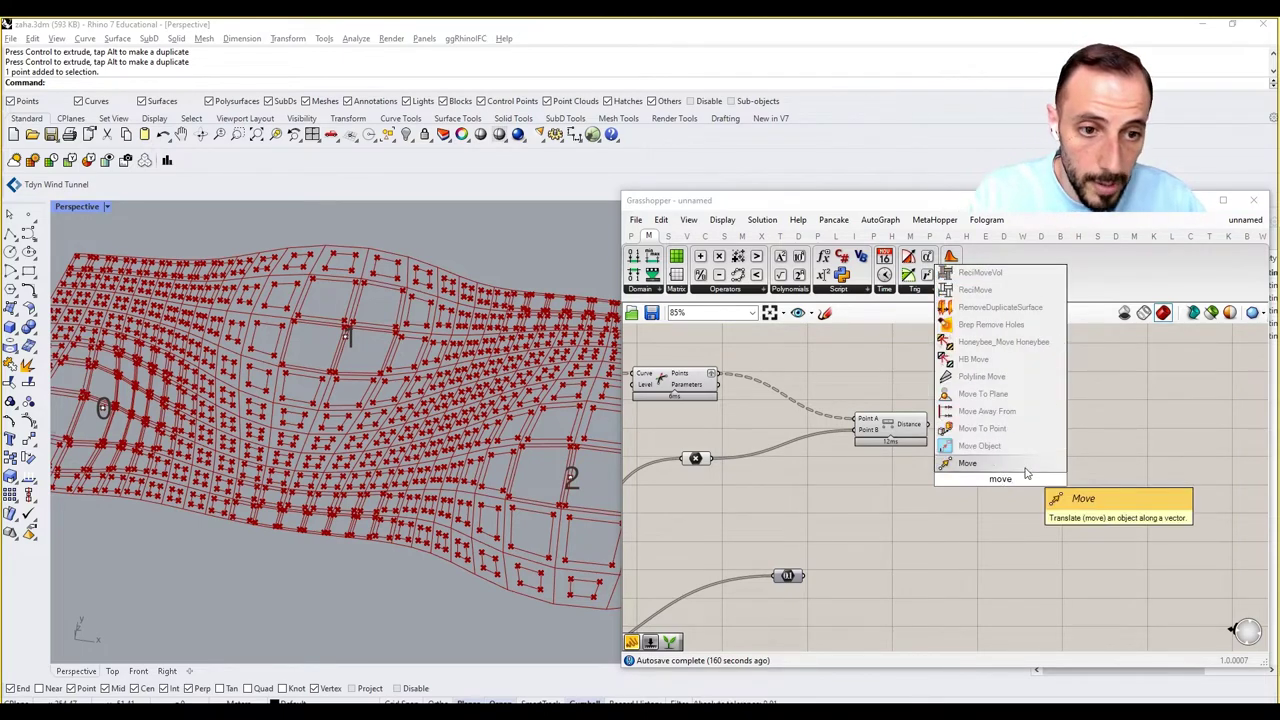
click(985, 463)
drag(971, 468, 1125, 462)
Add a Unit Z vector component and wire it into the Motion input of the Move component.
click(1081, 531)
double_click(1081, 531)
text(z)
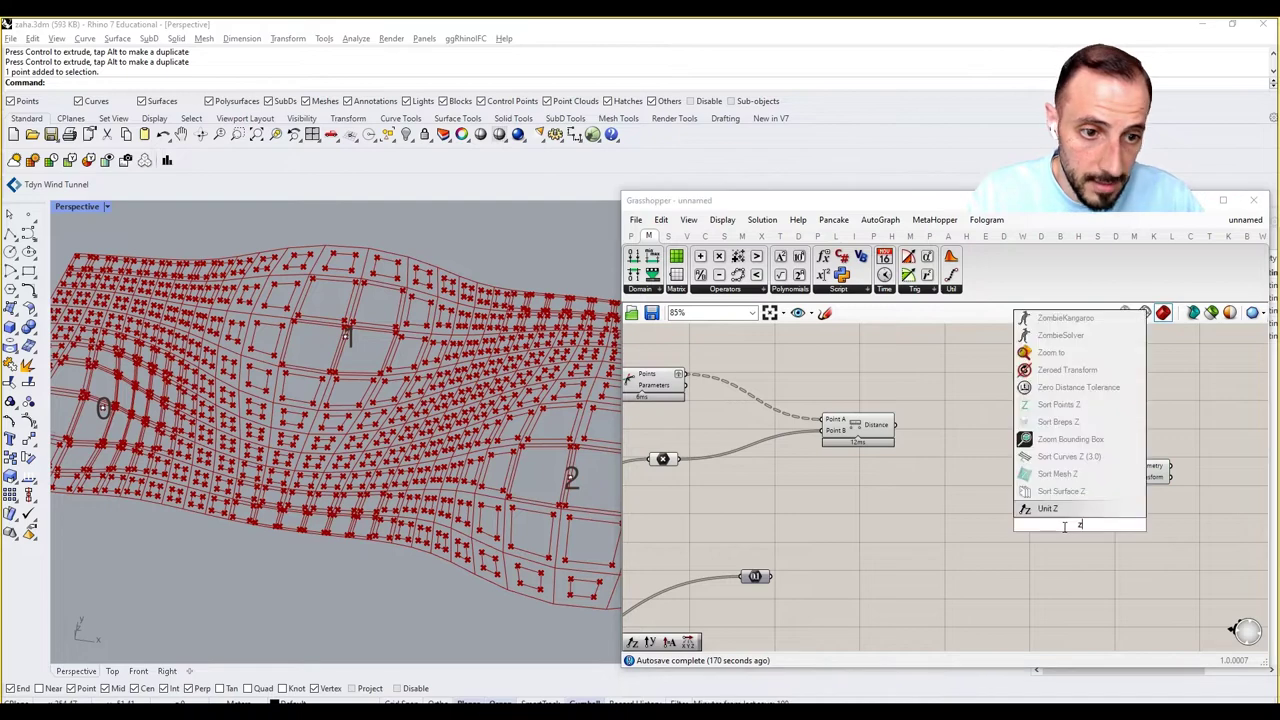
click(1056, 511)
drag(1130, 476, 1200, 466)
click(1118, 425)
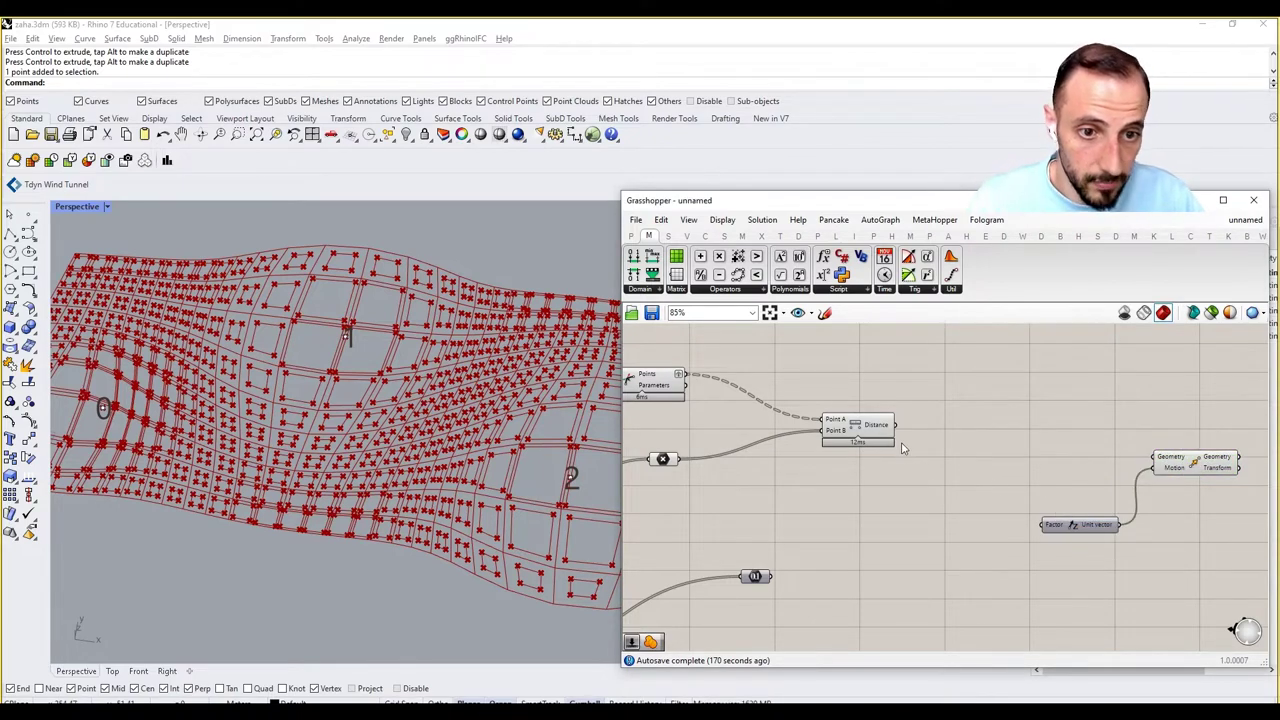
Wire the Distance component's output into the Factor input of the Unit Z vector.
right_drag(891, 479, 890, 425)
click(918, 435)
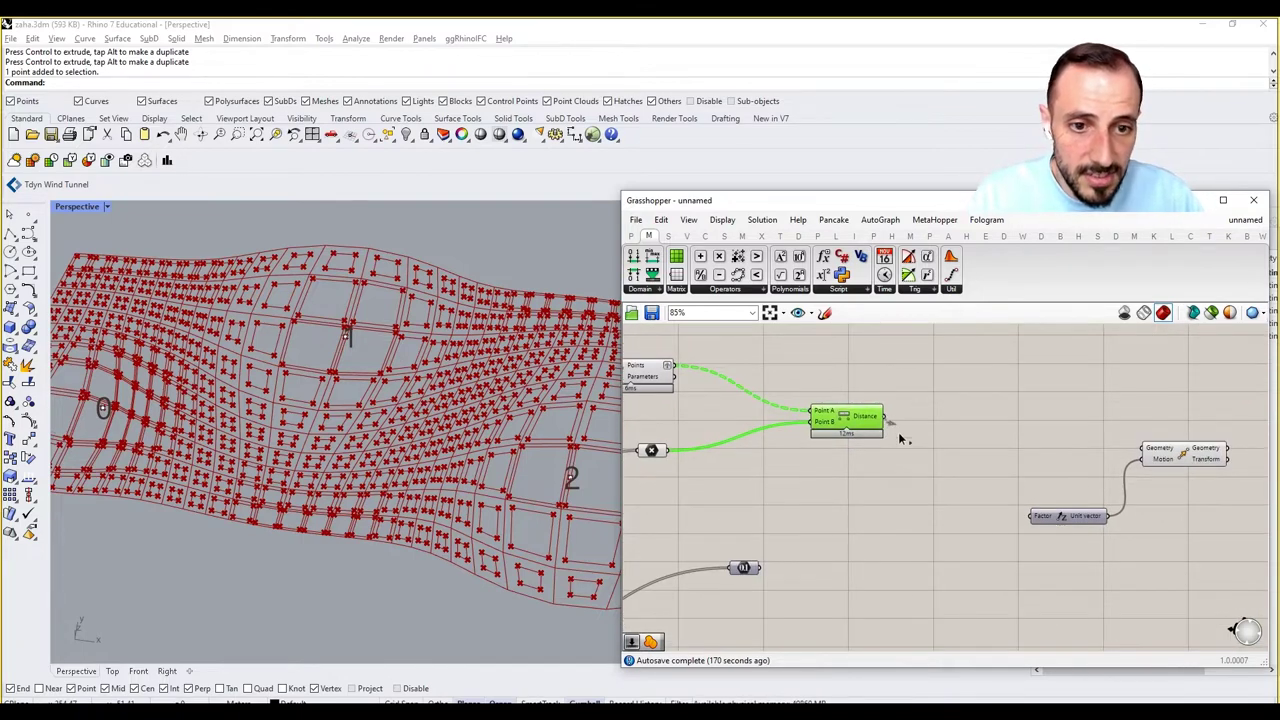
drag(886, 417, 1034, 516)
click(892, 387)
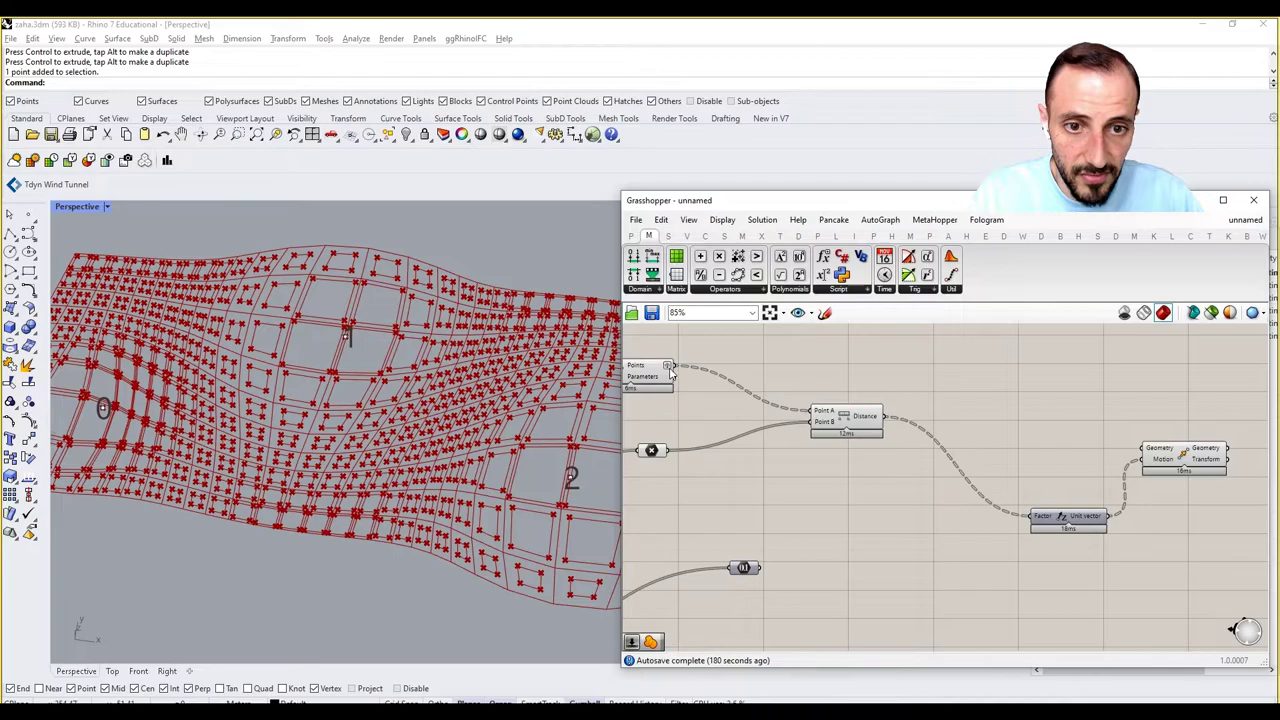
Wire the discontinuity points into the Move component's Geometry input and inspect the moved points and the Distance output data.
drag(673, 365, 1143, 449)
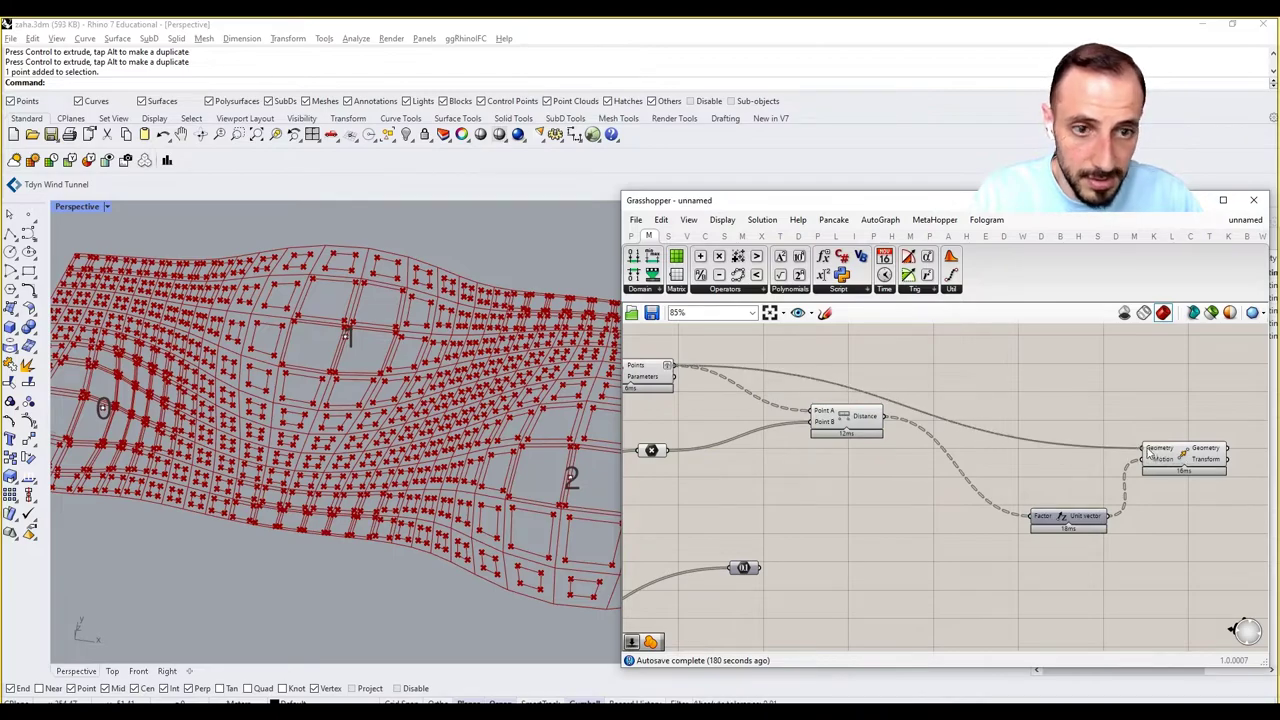
click(1148, 452)
mouse_move(430, 385)
right_down()
mouse_move(432, 425)
mouse_move(439, 405)
right_up()
scroll(432, 425, down, 8)
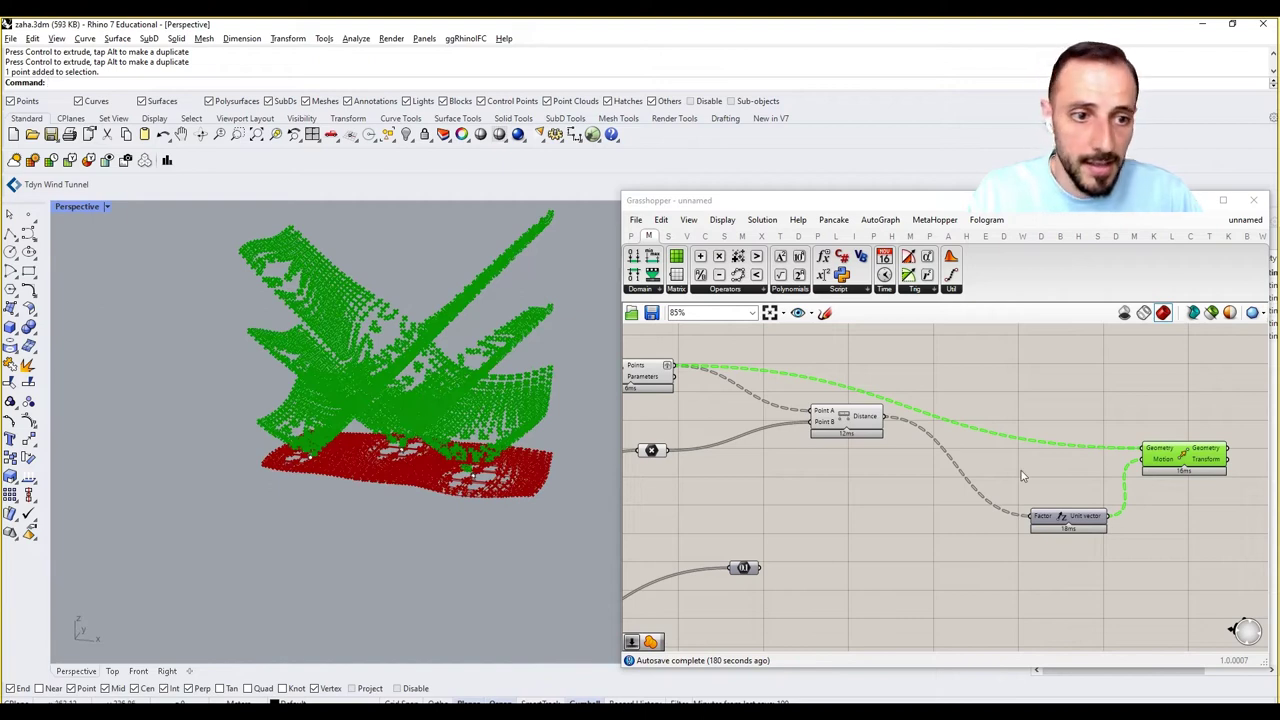
right_drag(897, 467, 958, 469)
right_drag(1107, 506, 1089, 510)
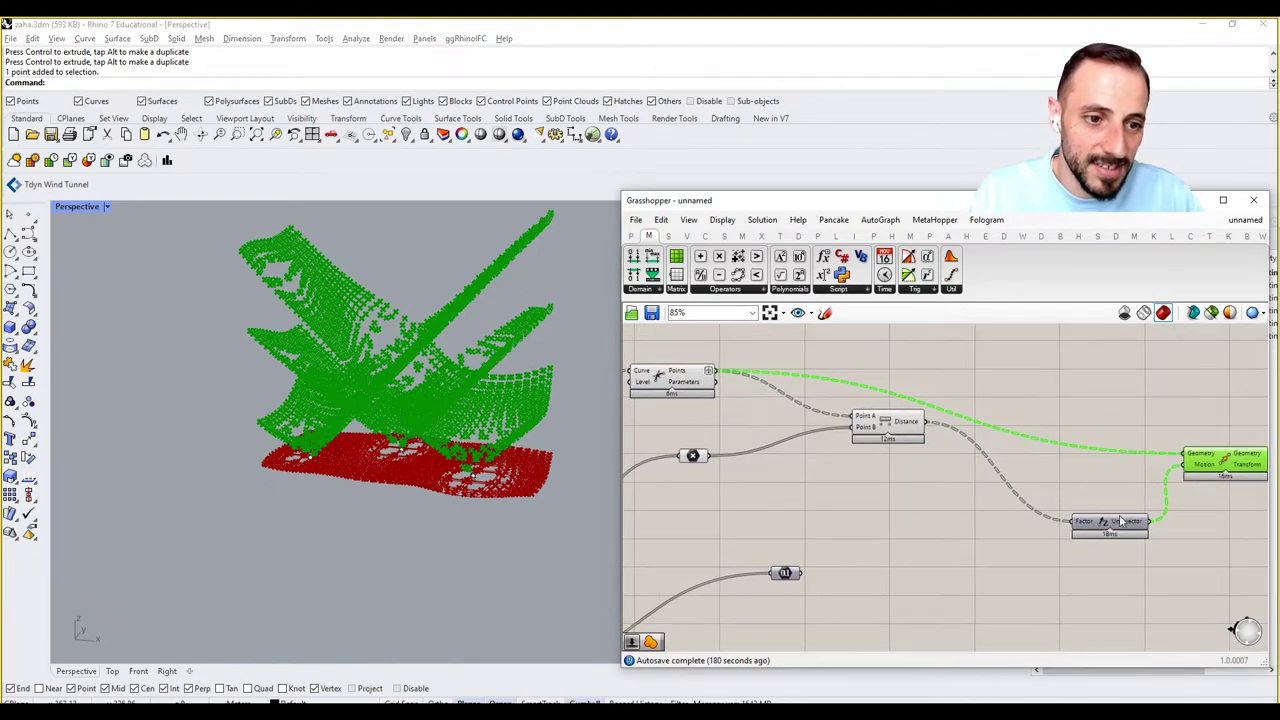
mouse_move(1121, 521)
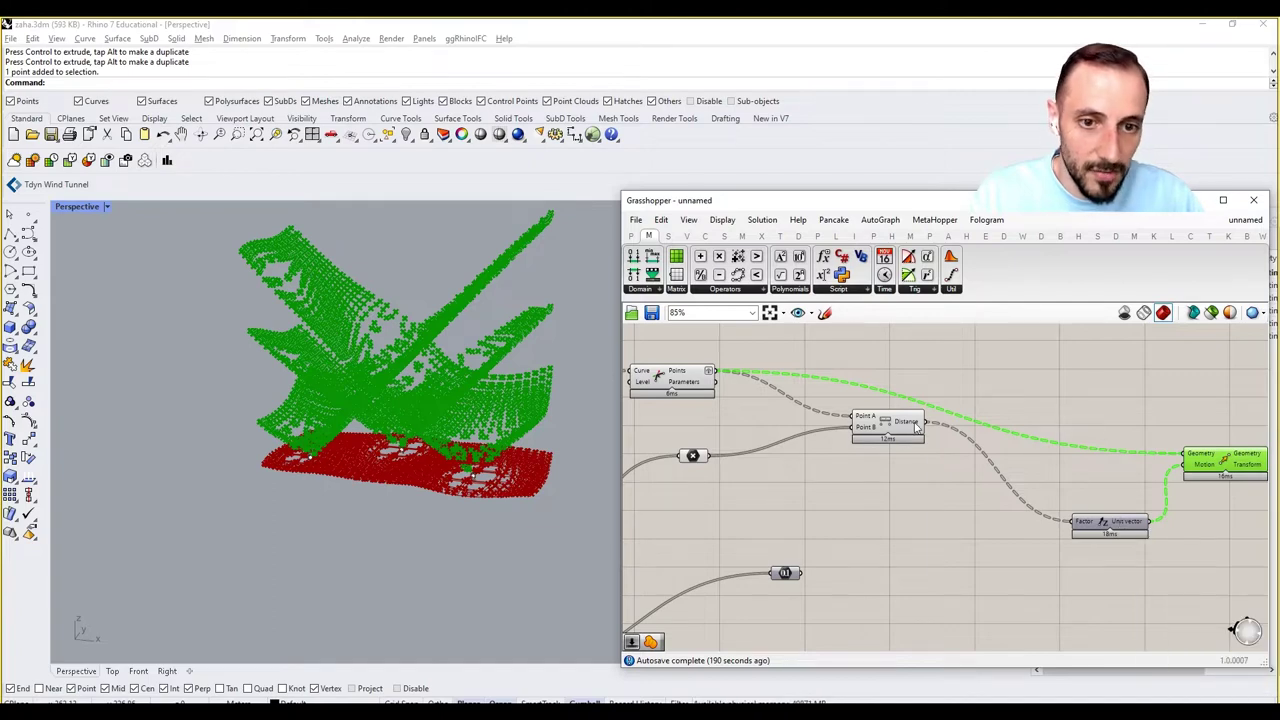
mouse_move(916, 426)
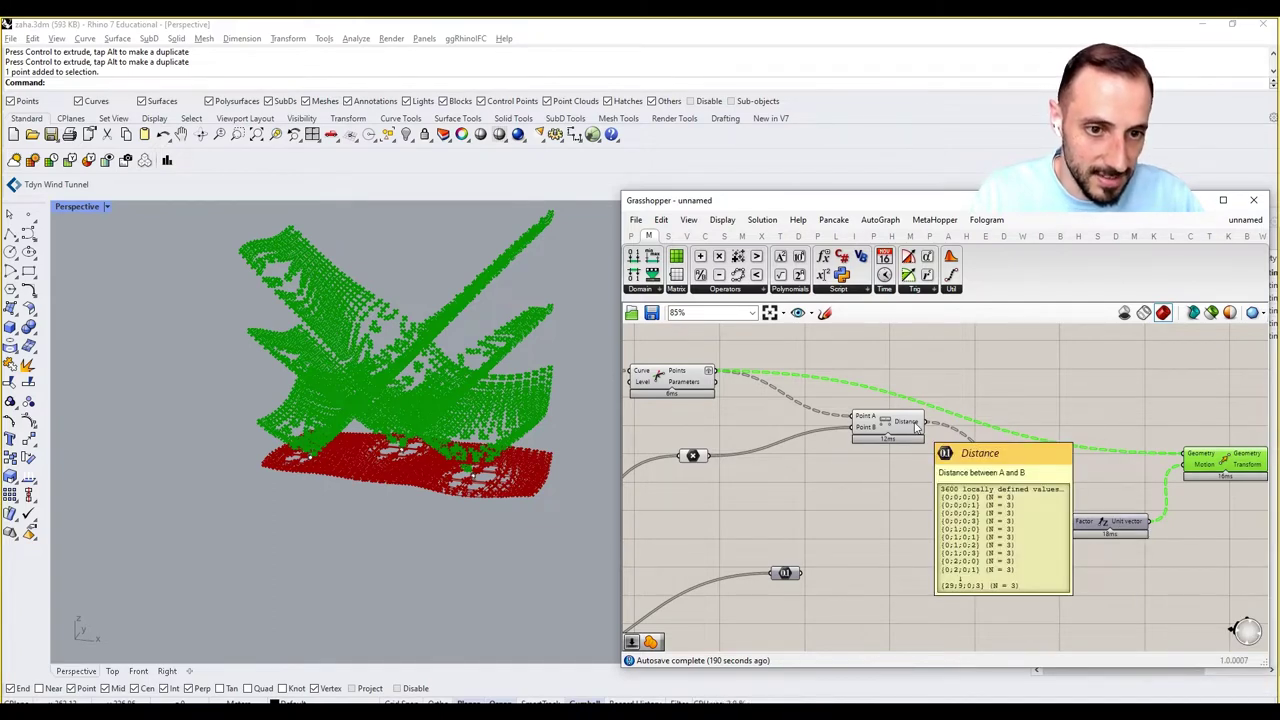
double_click(925, 481)
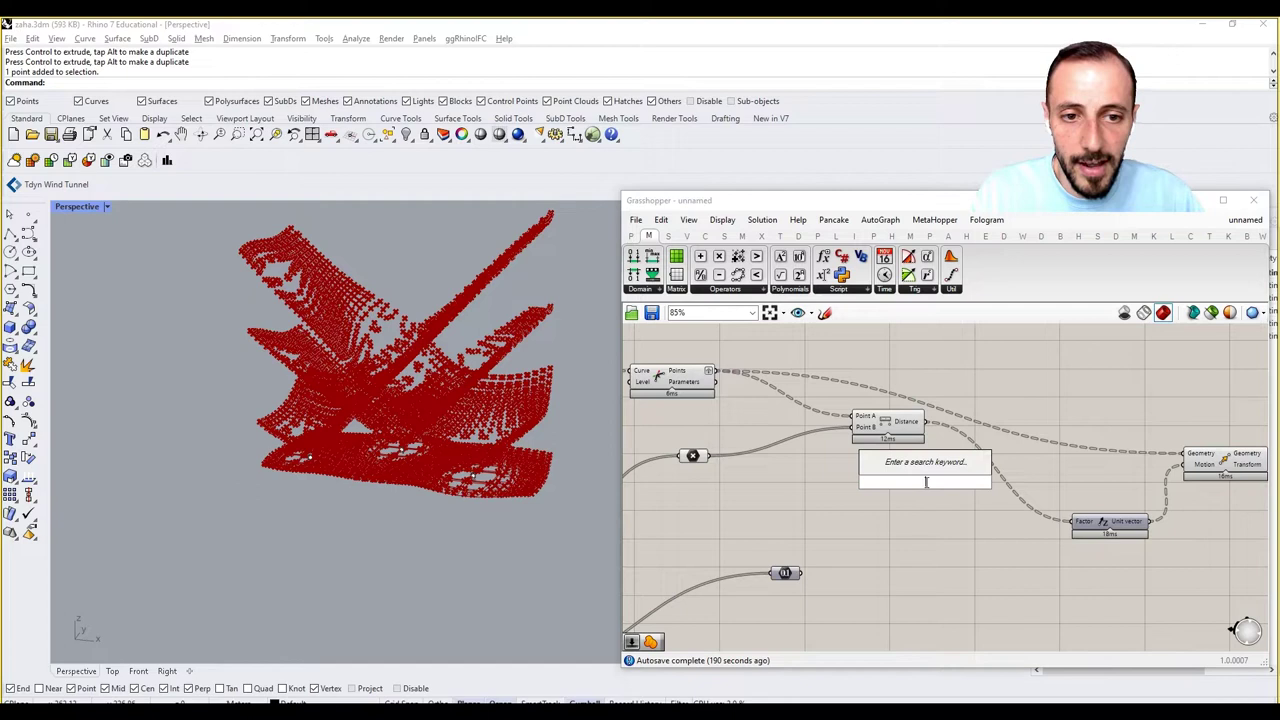
text(aver)
click(915, 492)
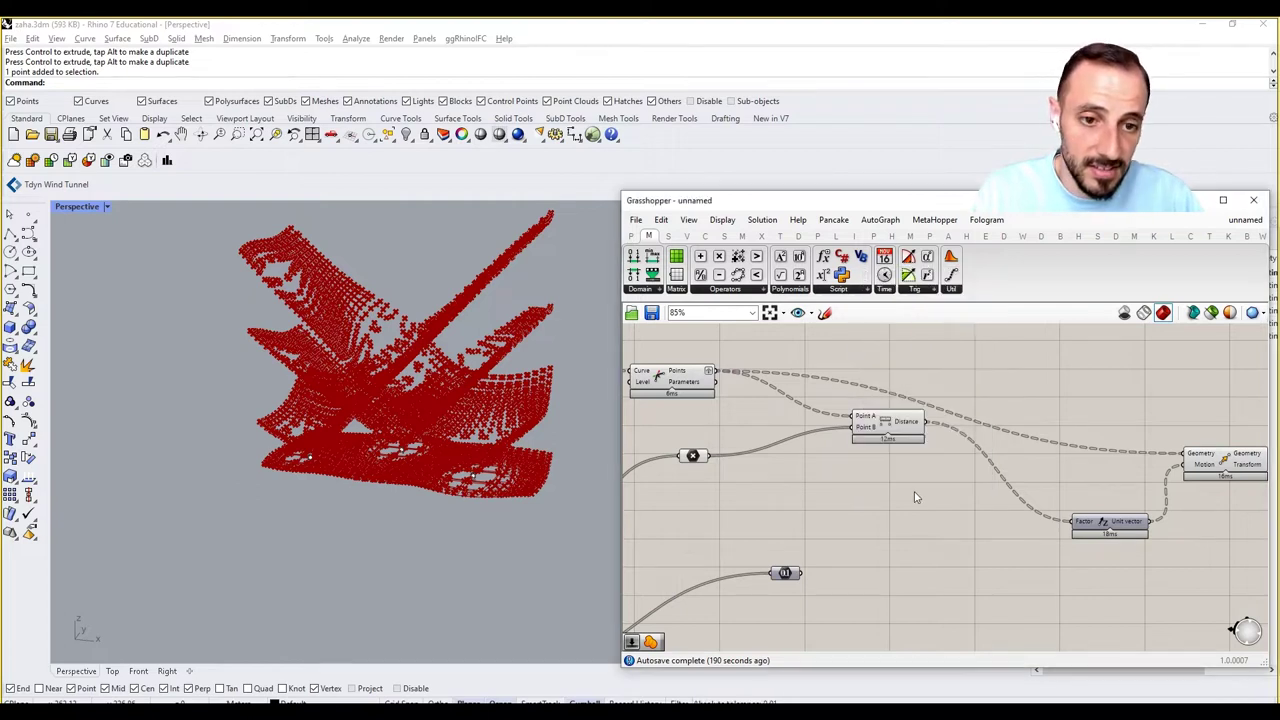
Add a Closest Point component with the discontinuity points as Point and the attractor points as Cloud, feeding its Distance into the Unit Z factor.
double_click(915, 491)
text(closes)
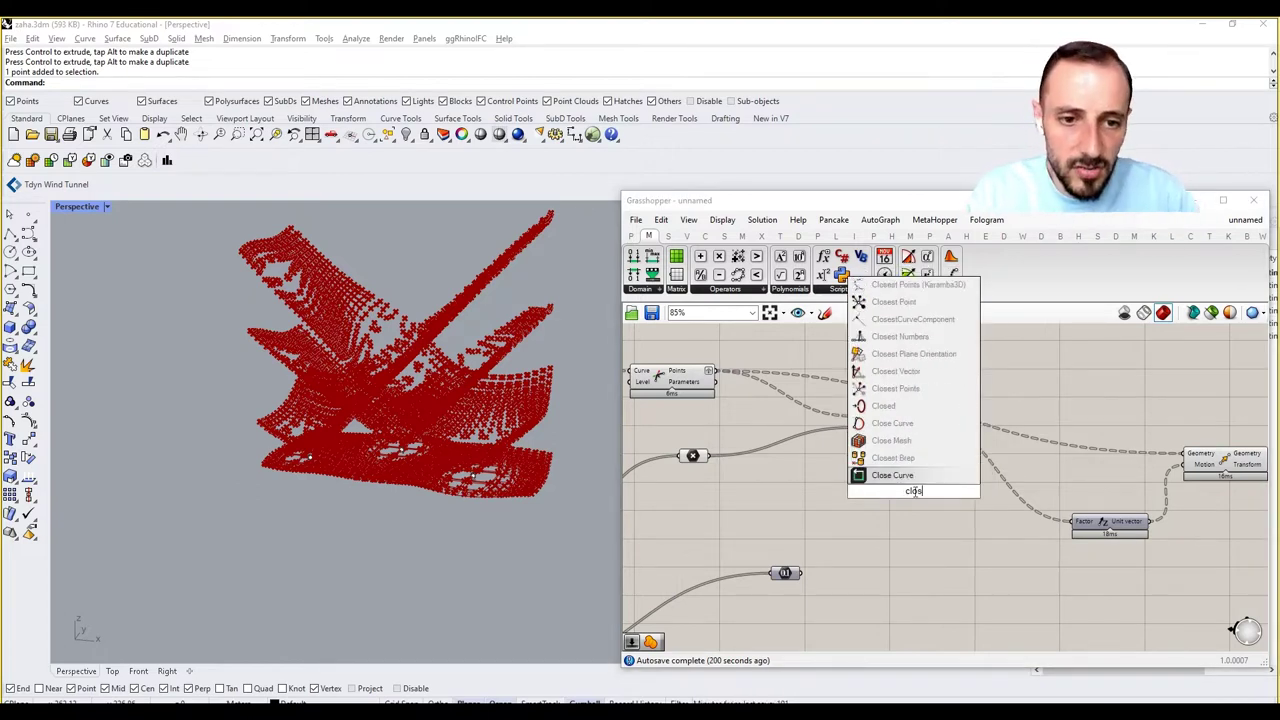
click(897, 423)
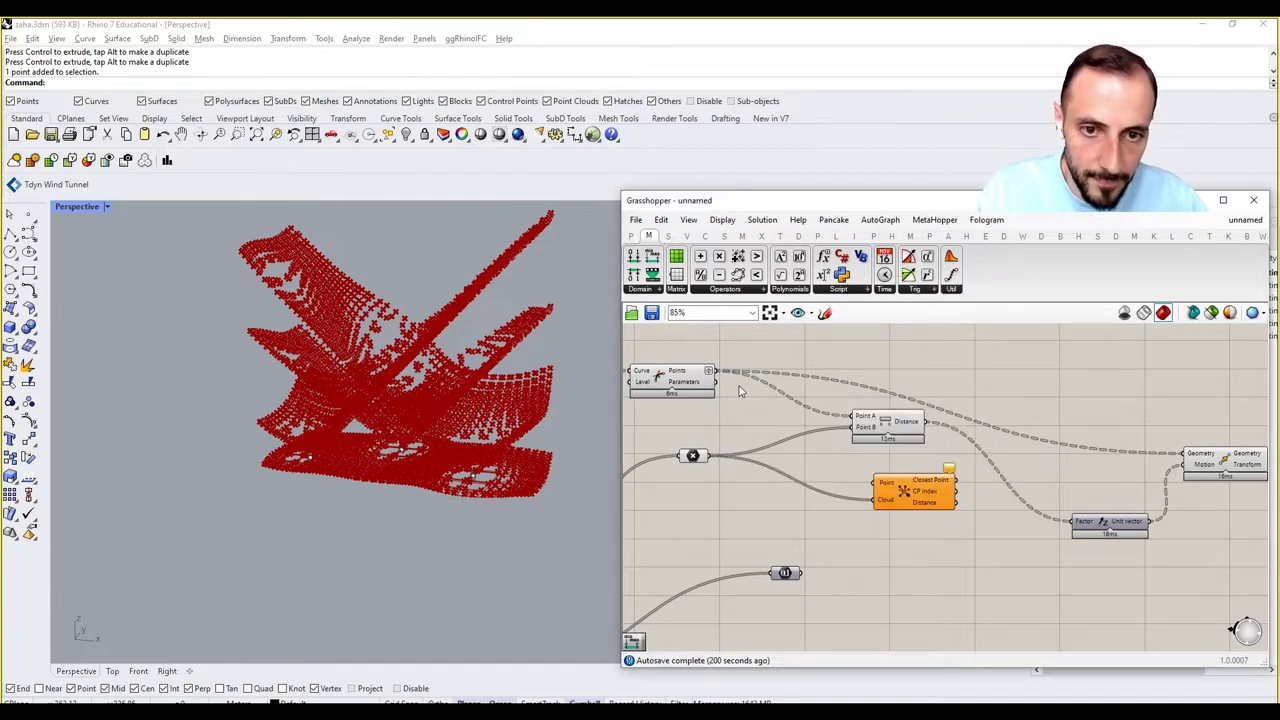
drag(866, 482, 877, 484)
drag(955, 502, 1074, 522)
Delete the Distance component and move the Closest Point component up into the freed space.
click(893, 424)
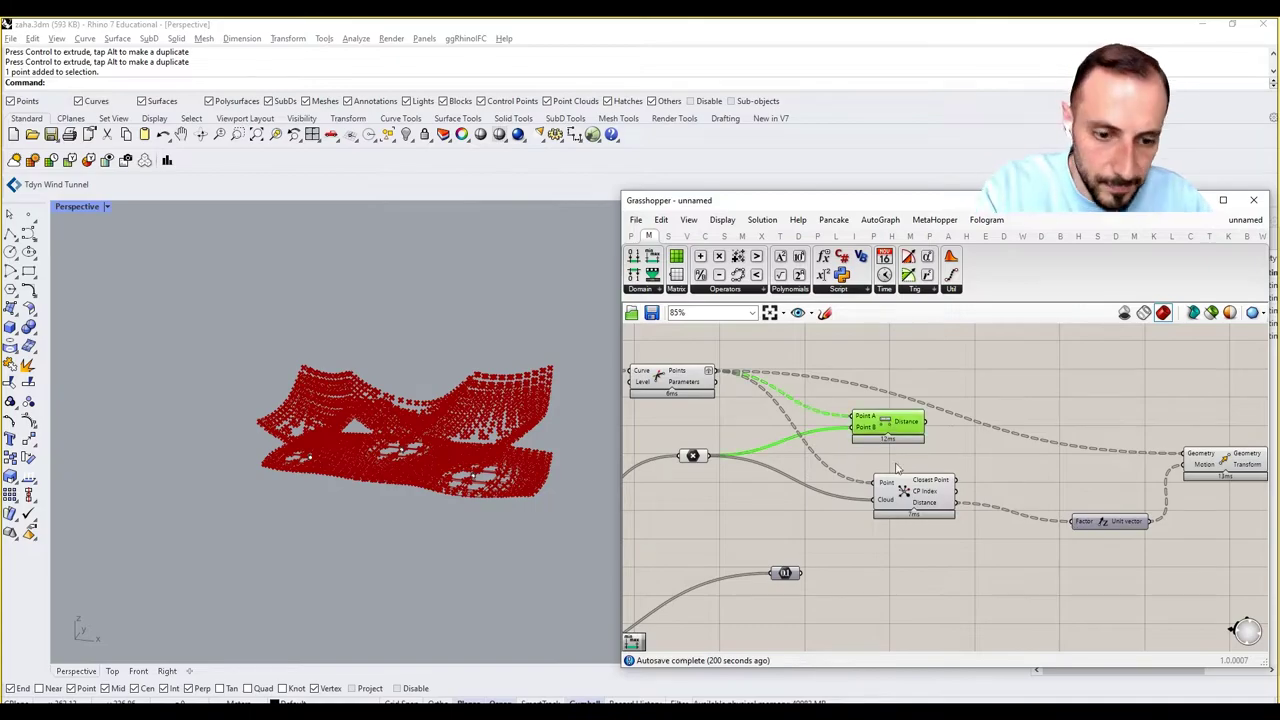
key(Delete)
drag(913, 495, 913, 467)
Examine in the Perspective viewport how the moved points rise from the facade around attractor point 0.
scroll(395, 442, up, 6)
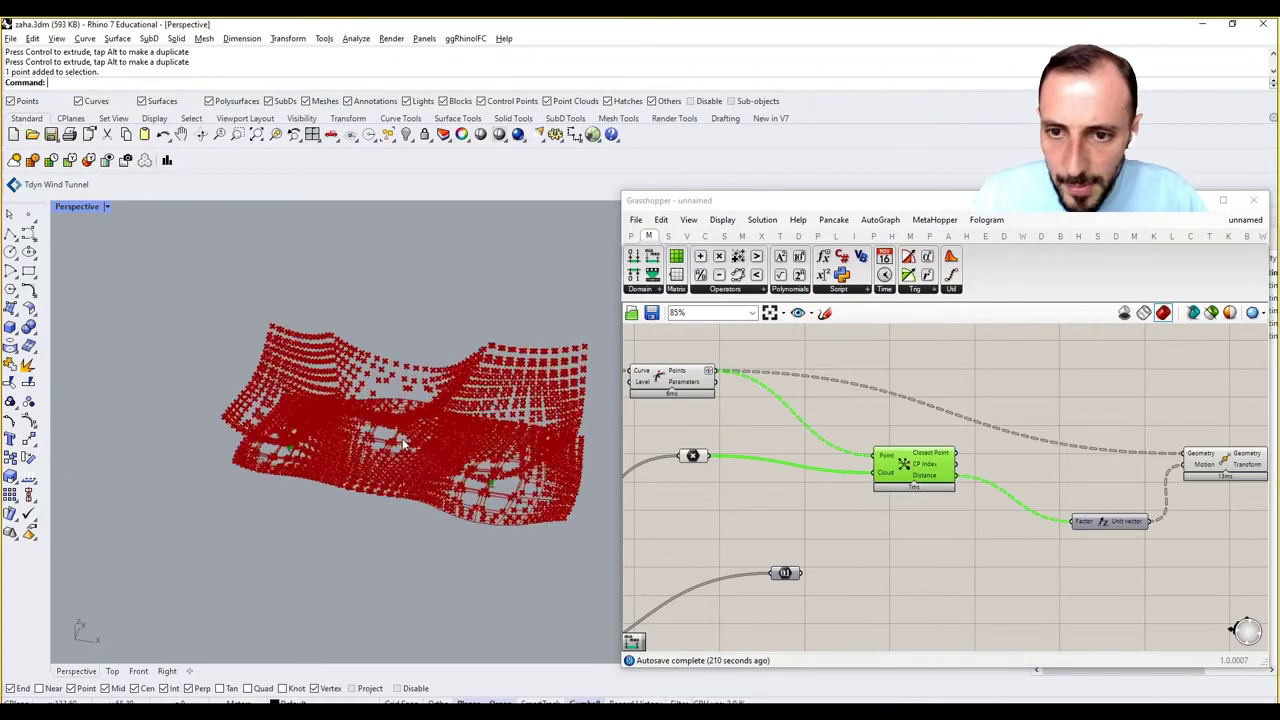
mouse_move(396, 442)
right_down()
mouse_move(400, 490)
mouse_move(400, 403)
mouse_move(400, 440)
right_up()
scroll(400, 403, up, 8)
scroll(400, 420, down, 8)
shift+right_drag(278, 362, 280, 412)
scroll(280, 410, up, 5)
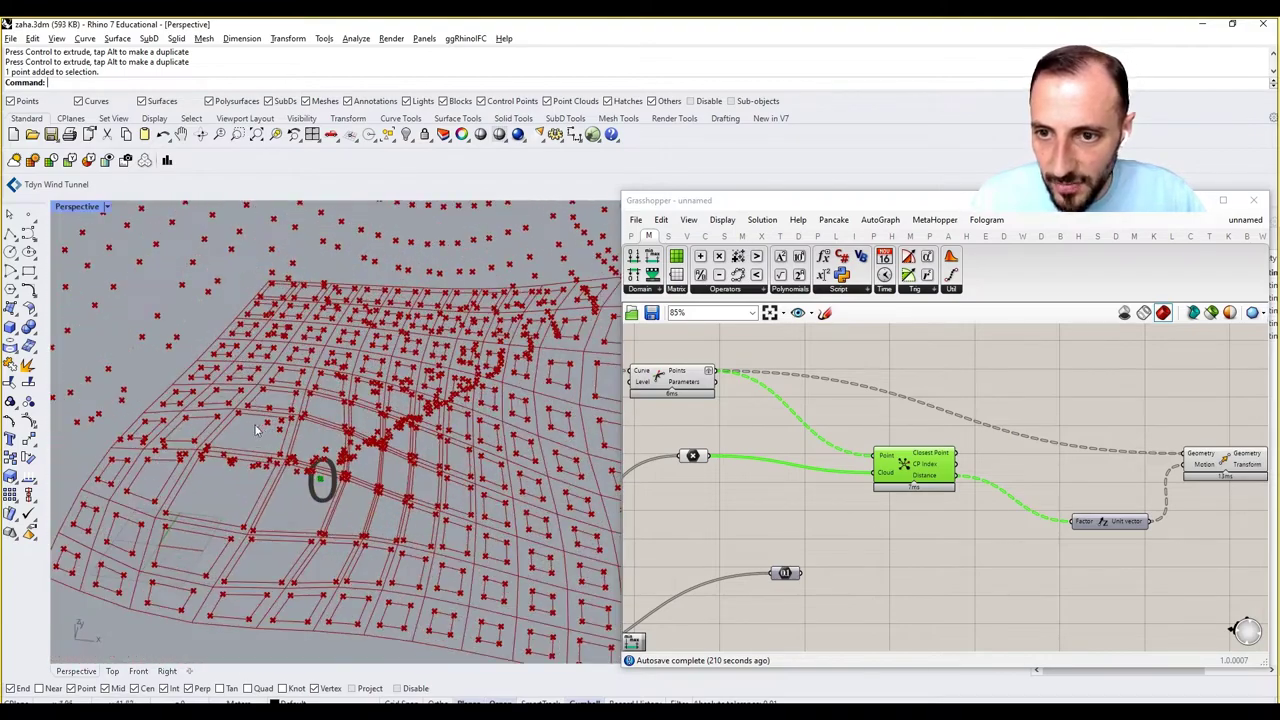
right_drag(298, 454, 304, 492)
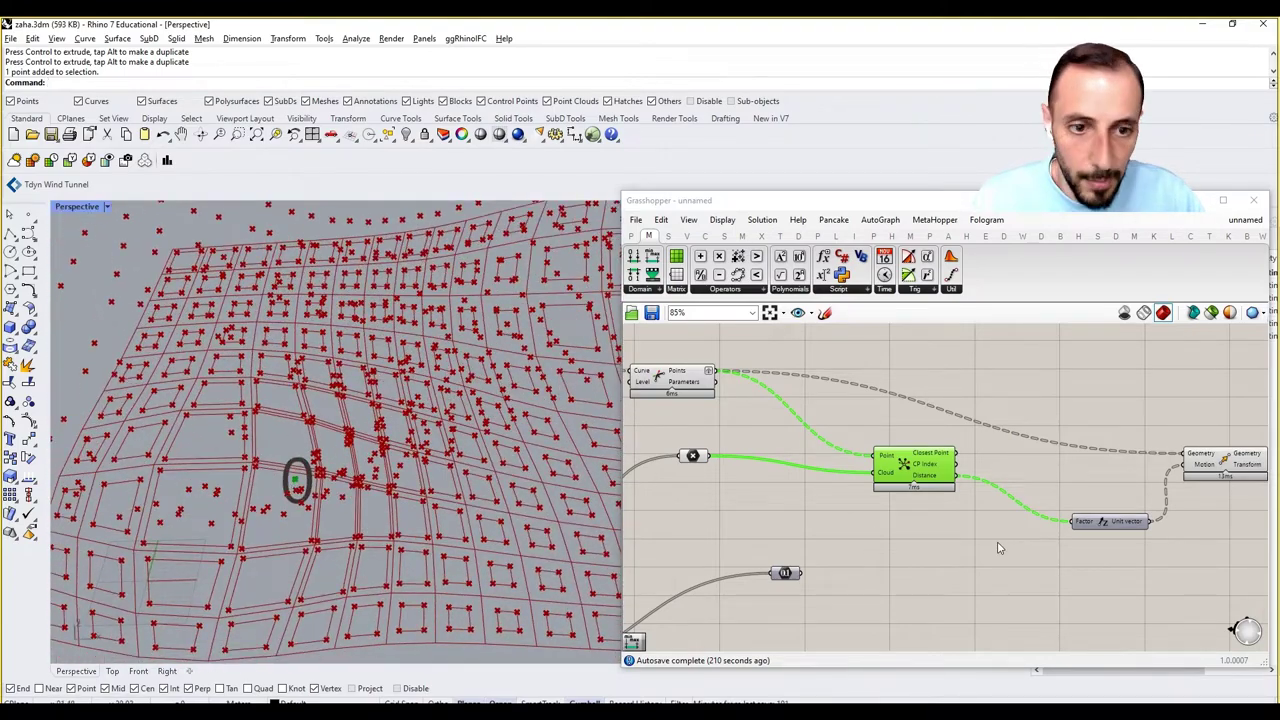
scroll(287, 430, down, 10)
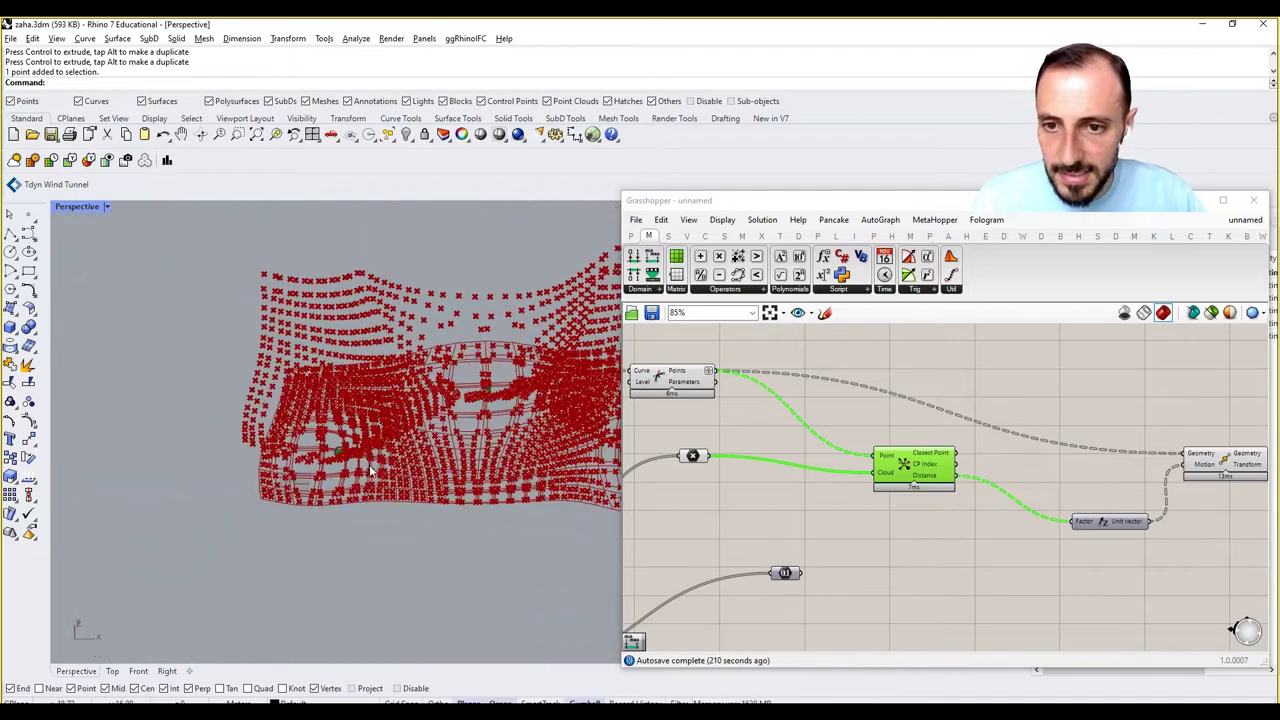
scroll(367, 435, up, 8)
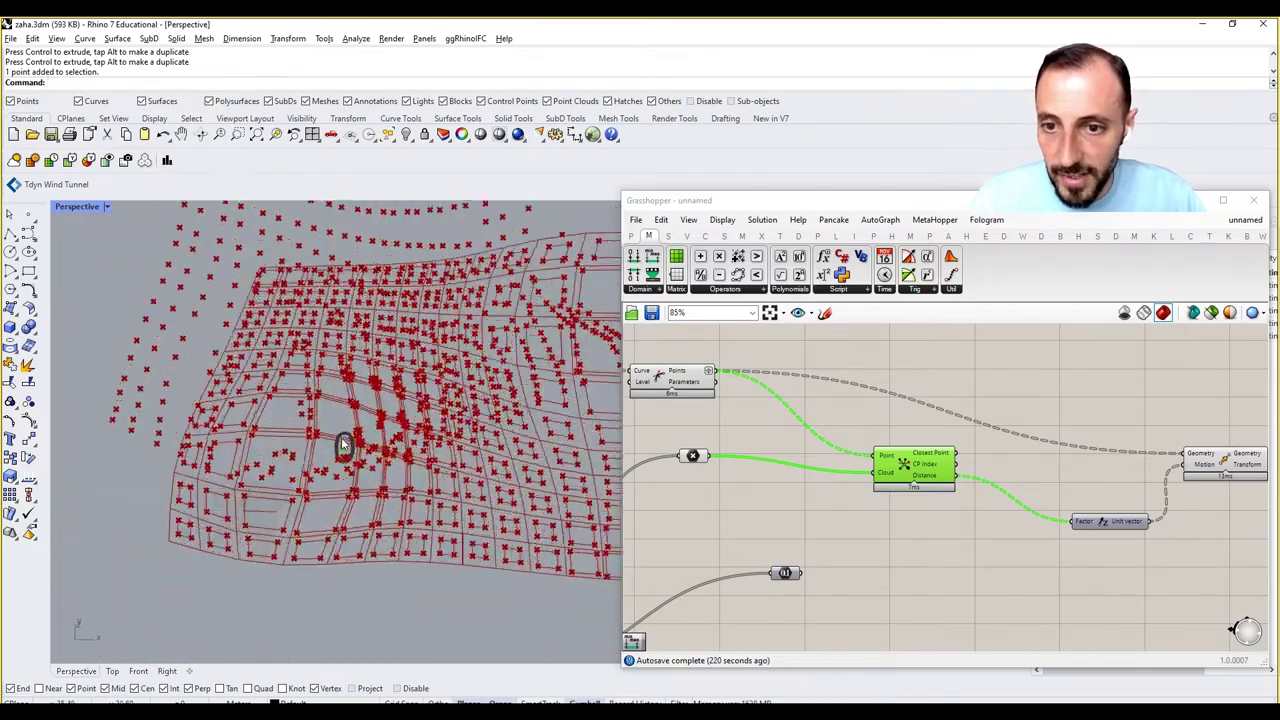
scroll(347, 360, up, 2)
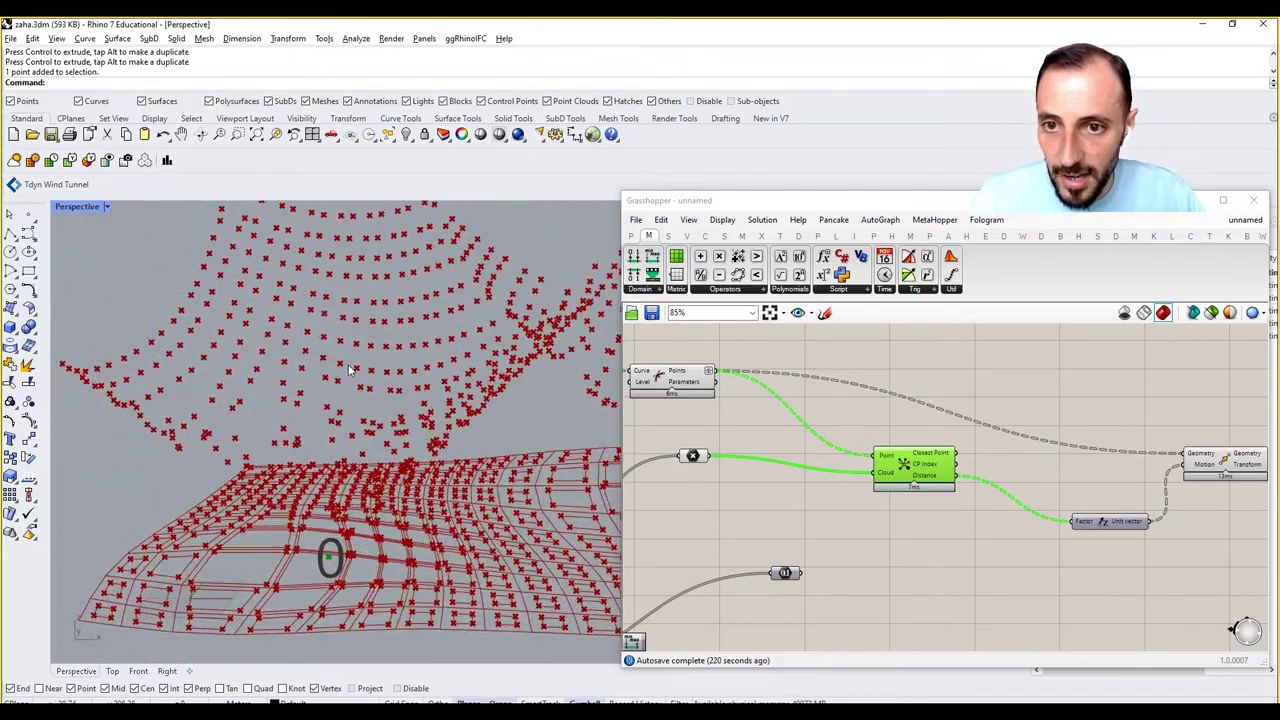
scroll(349, 369, down, 3)
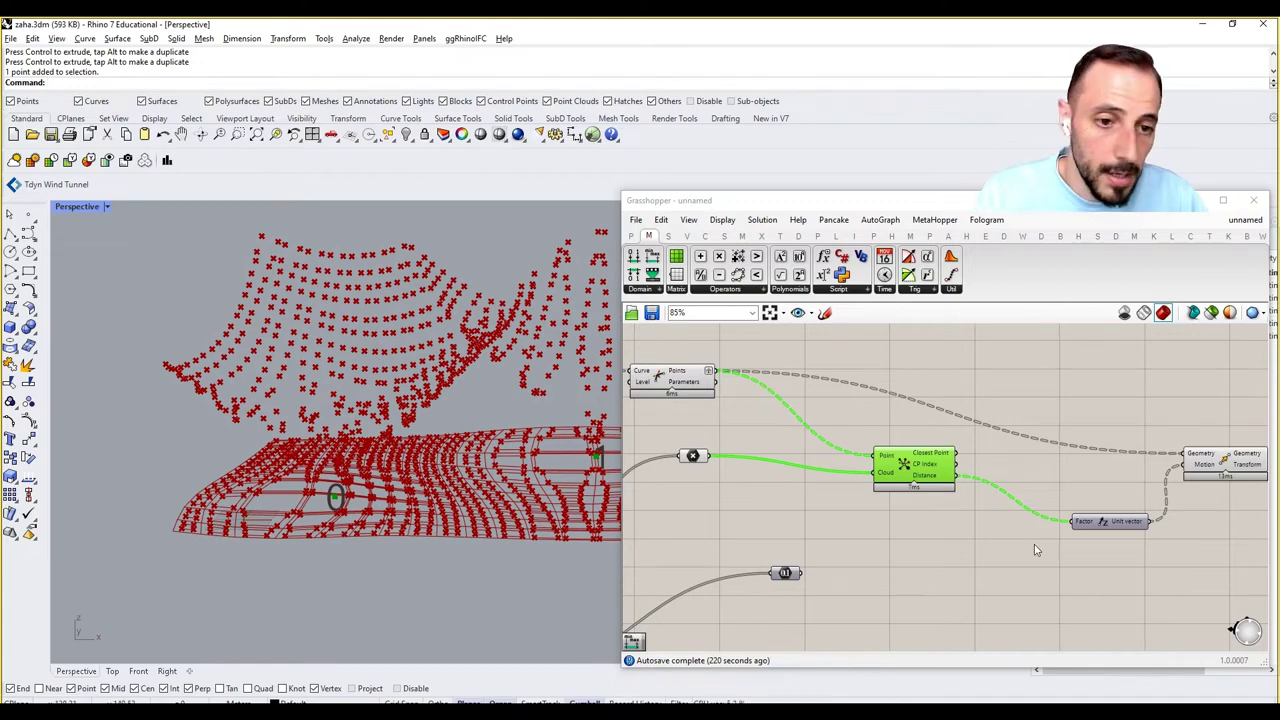
Add a Division component between the last Number relay and the Unit Z vector.
click(960, 568)
click(795, 573)
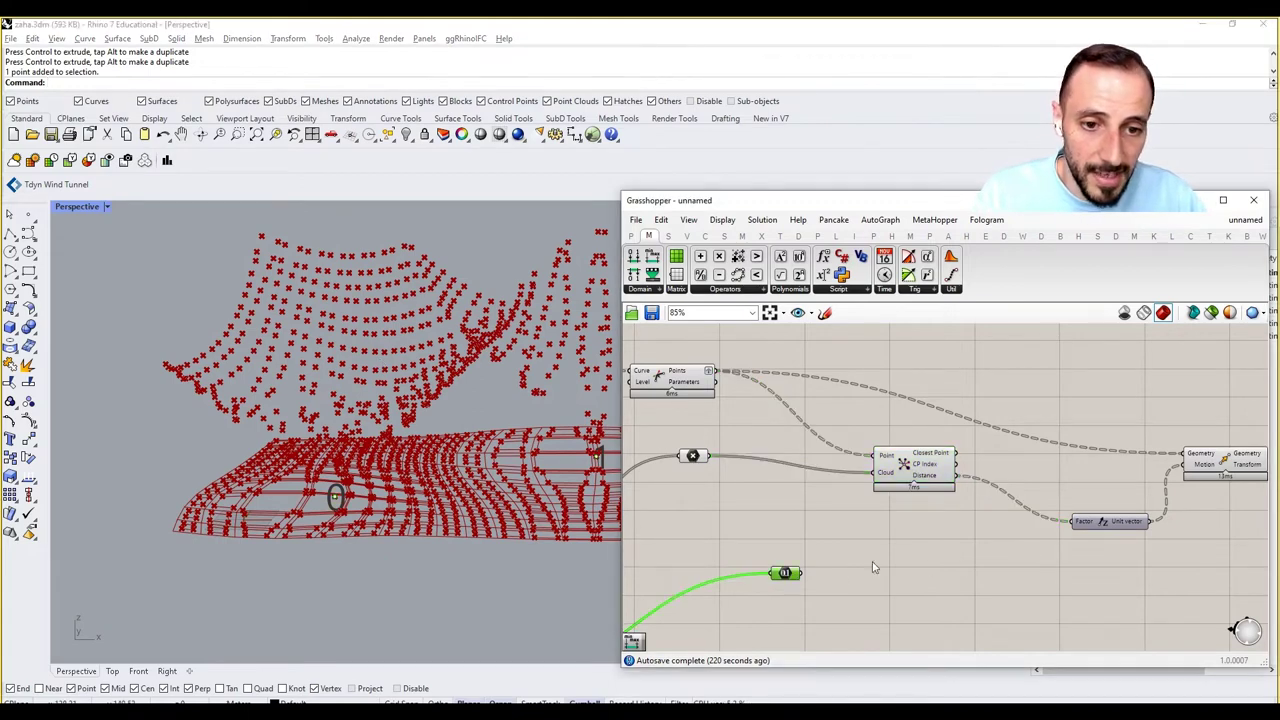
double_click(931, 546)
text(dis)
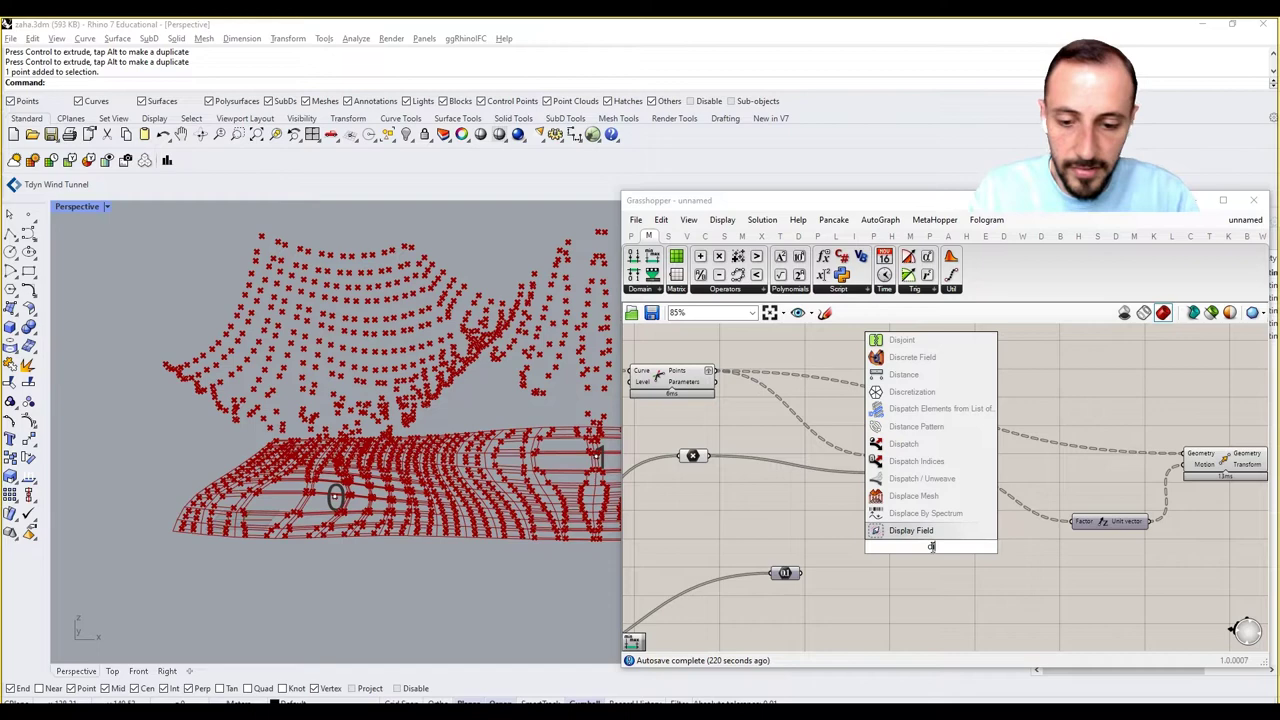
key(BackSpace)
text(v)
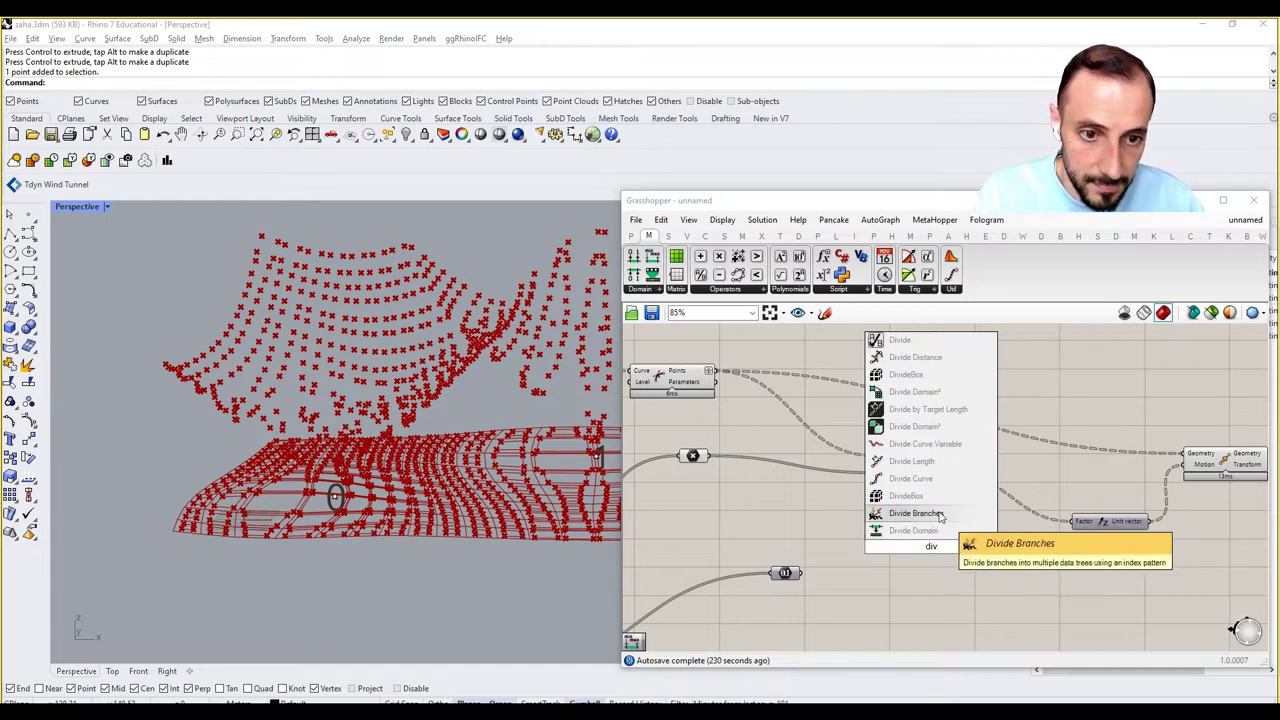
text(s)
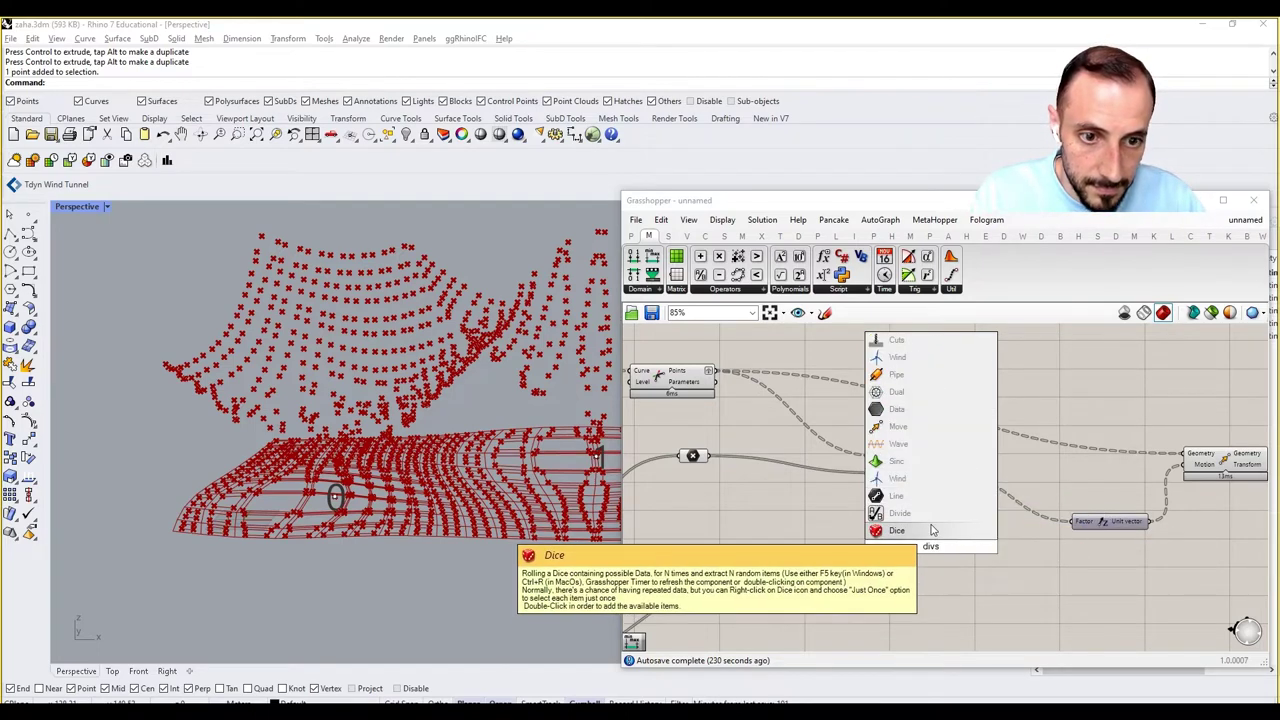
text(is)
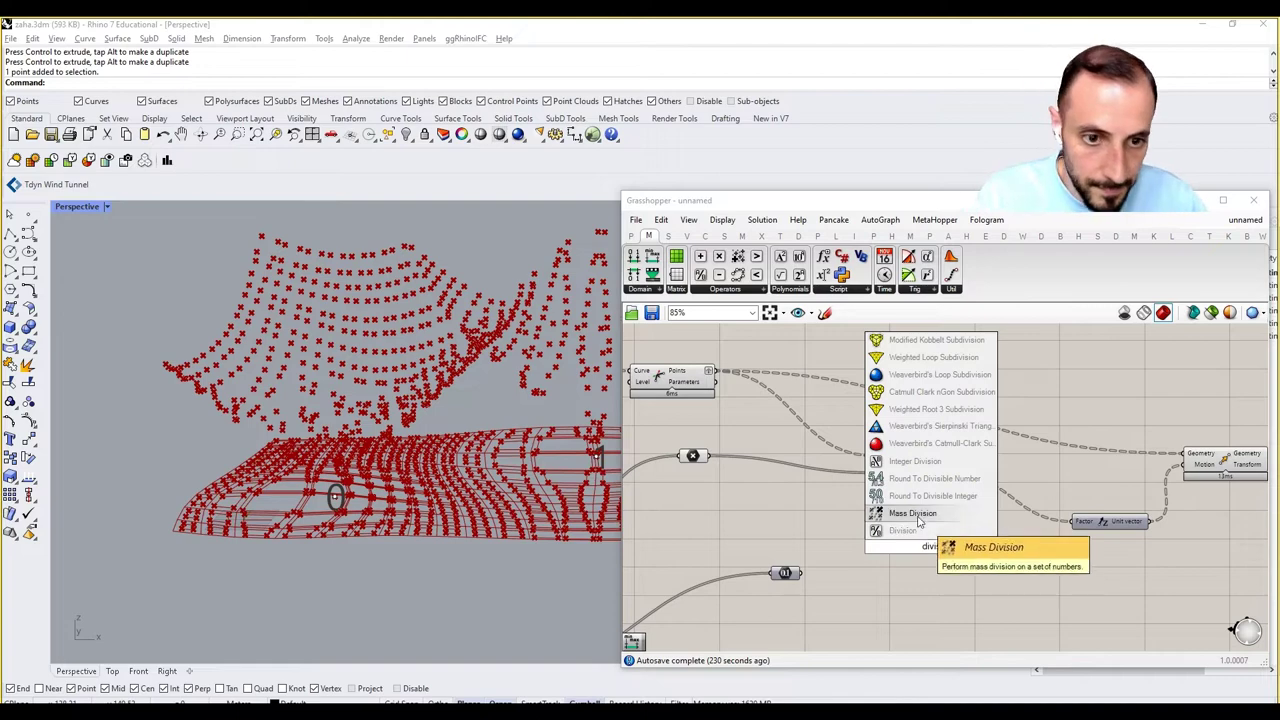
click(919, 531)
Divide the relayed amplitude values (A) by the Closest Point distances (B) and feed the Result into the Unit Z factor.
drag(927, 460, 852, 458)
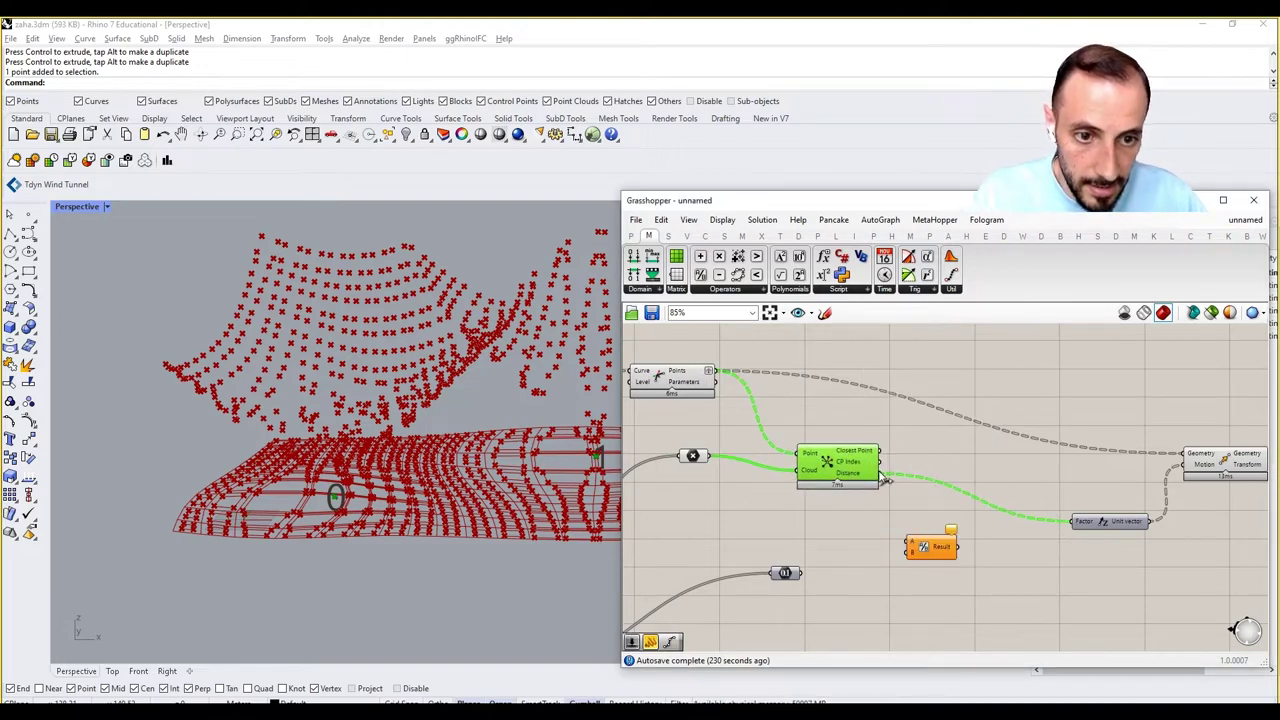
drag(903, 546, 907, 552)
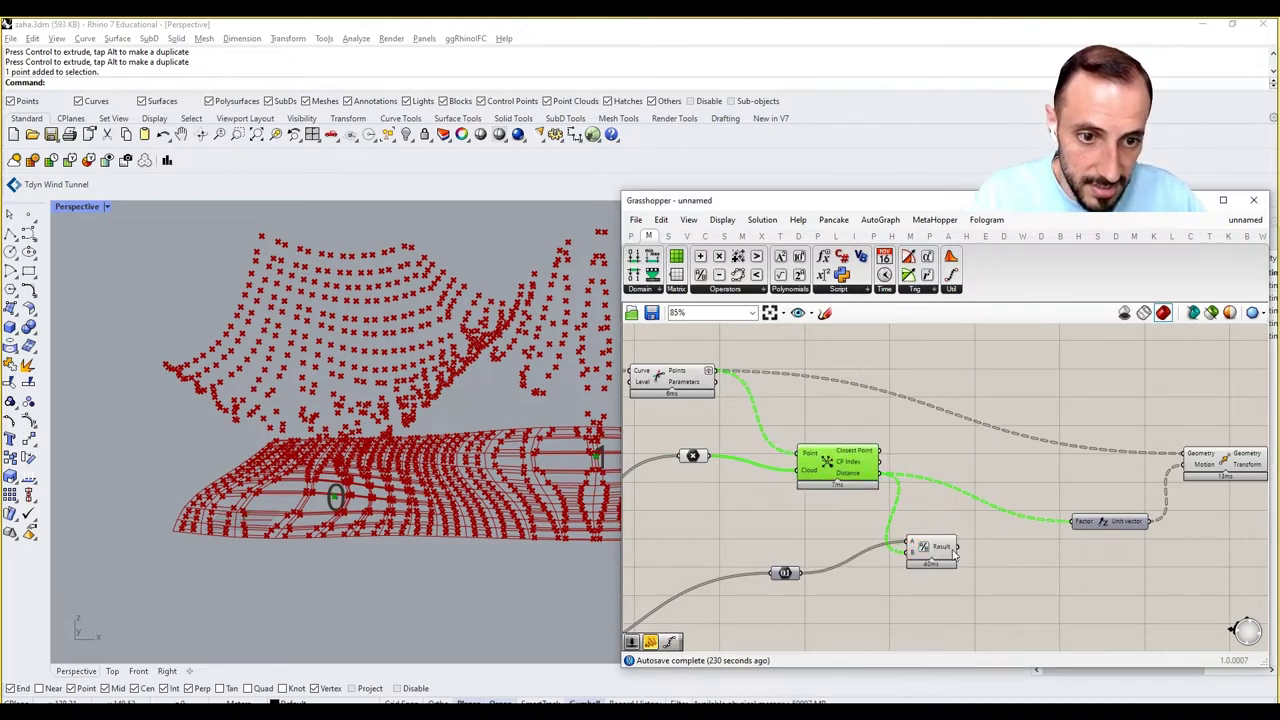
drag(1075, 528, 1080, 522)
scroll(467, 432, down, 8)
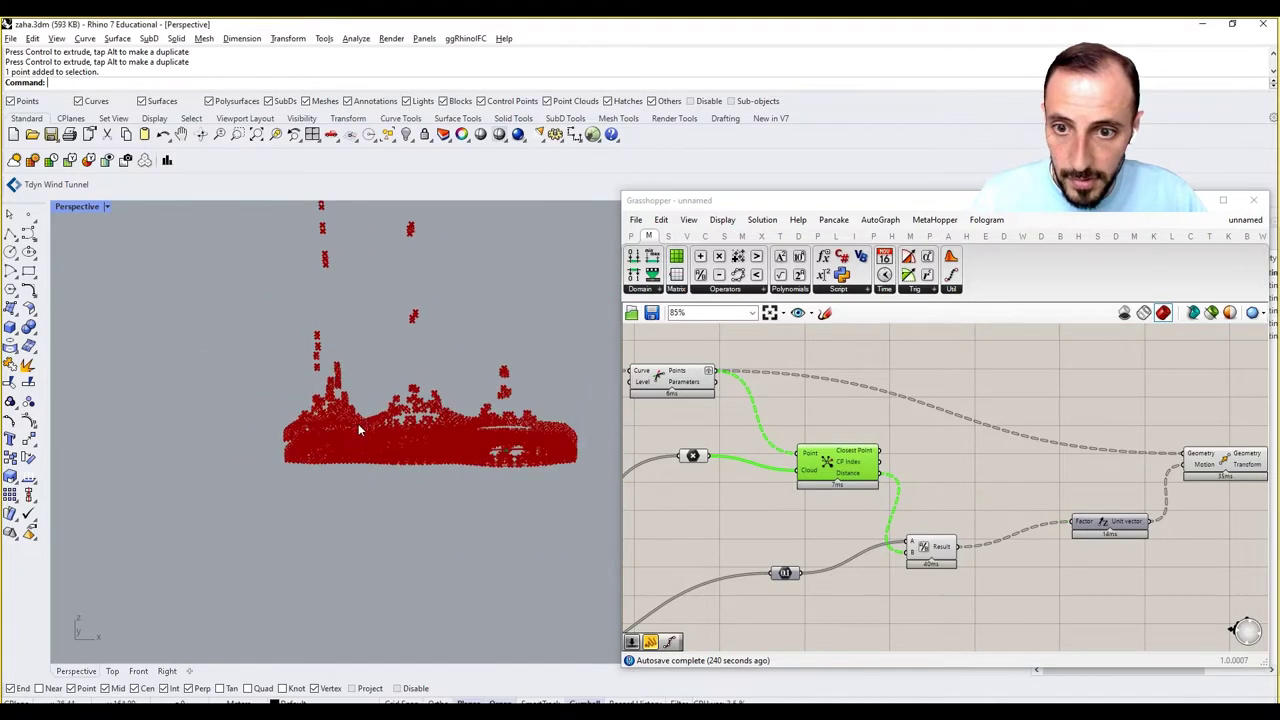
Reposition the Number relay slightly higher and nudge the Division component to tidy the wiring.
right_drag(764, 508, 930, 487)
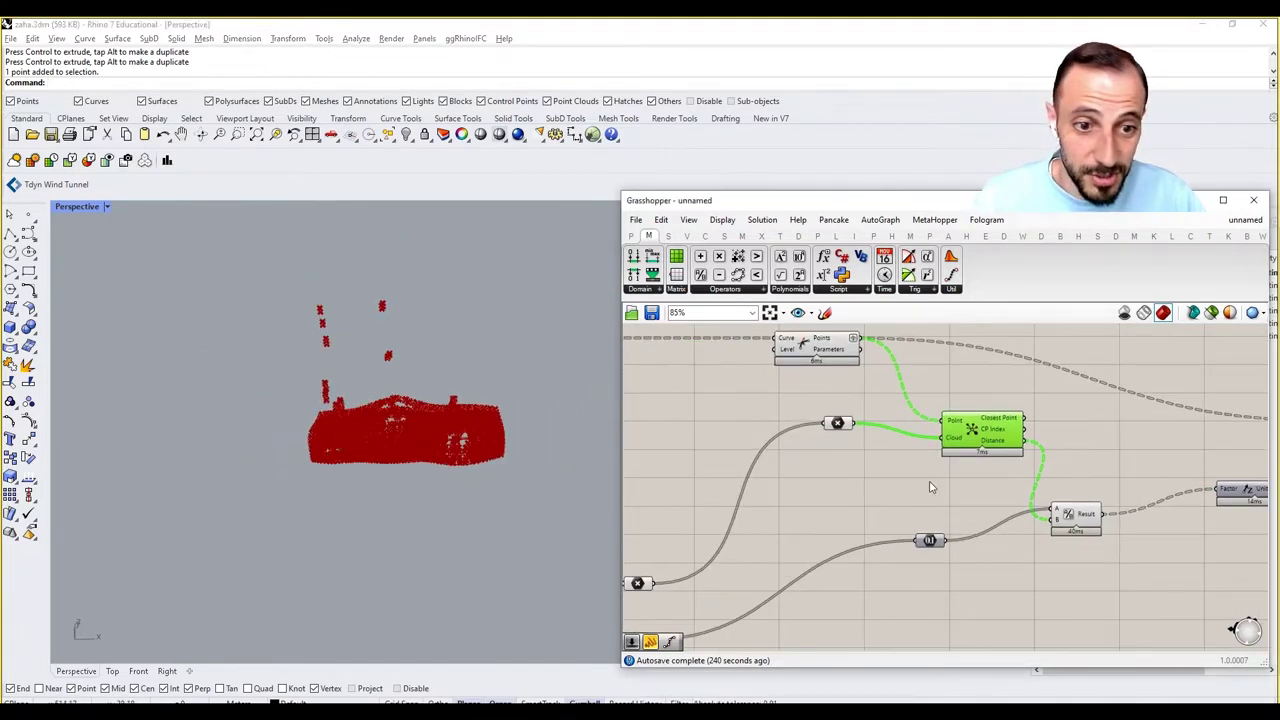
drag(932, 542, 945, 528)
right_drag(1031, 522, 967, 523)
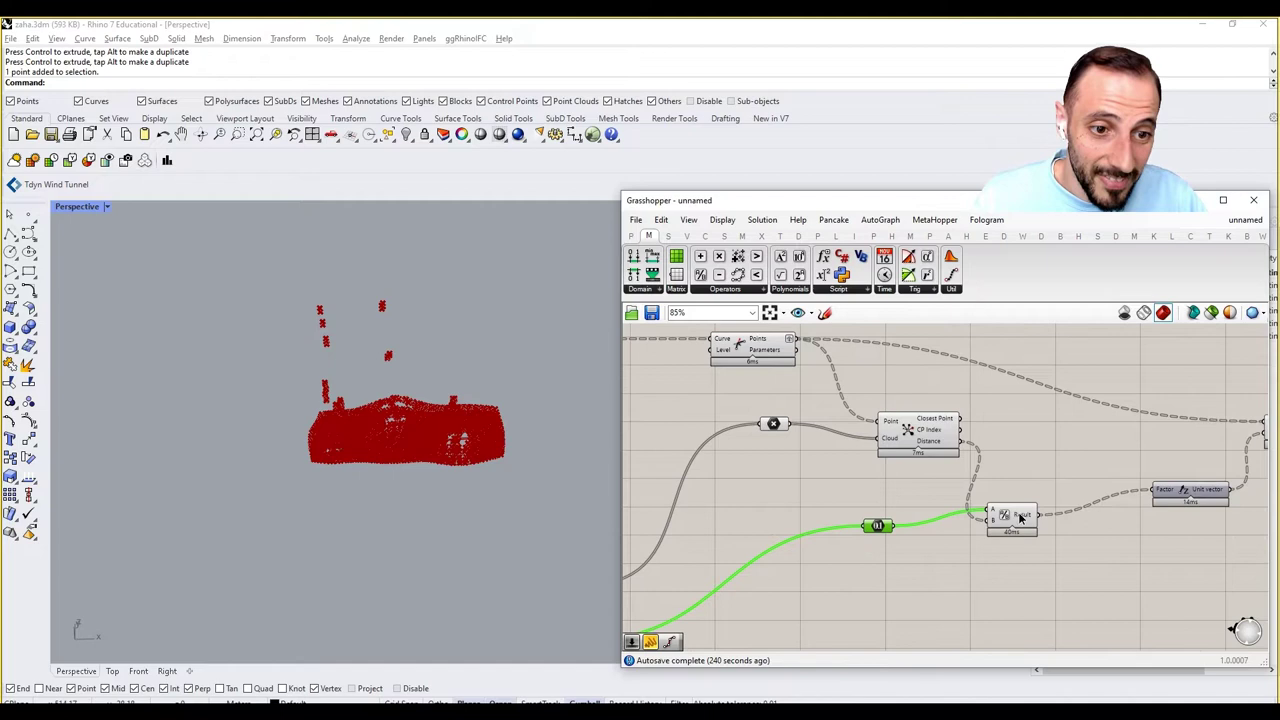
drag(1023, 519, 1036, 520)
right_drag(1040, 524, 873, 555)
scroll(913, 540, up, 1)
click(1002, 553)
double_click(970, 567)
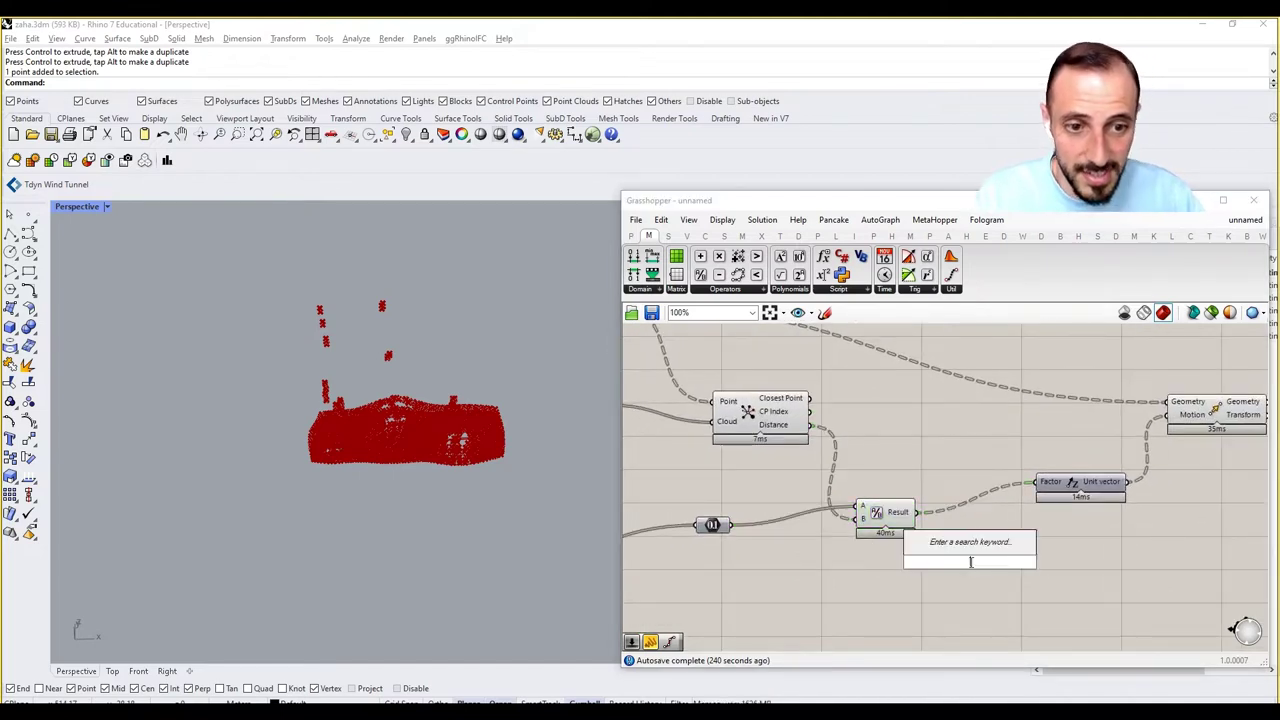
text(divi)
key(Return)
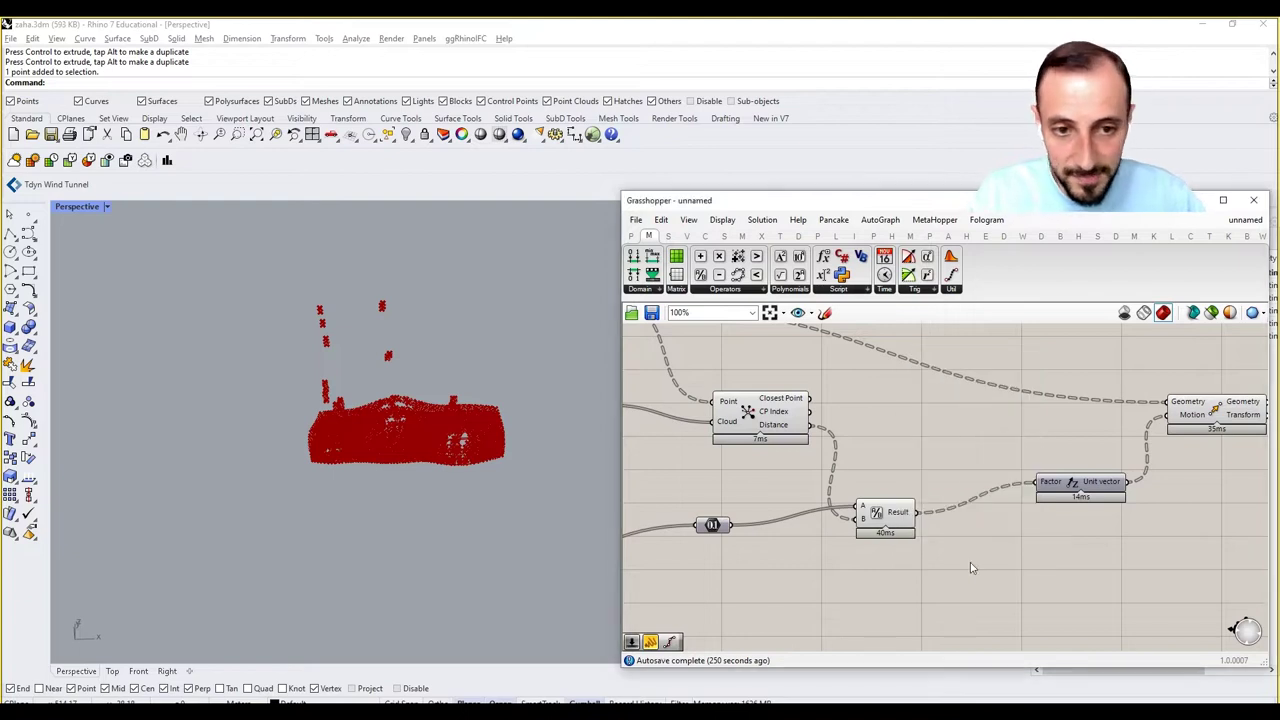
Move the Number relay farther away from the Division component to free up canvas space.
right_drag(704, 532, 804, 522)
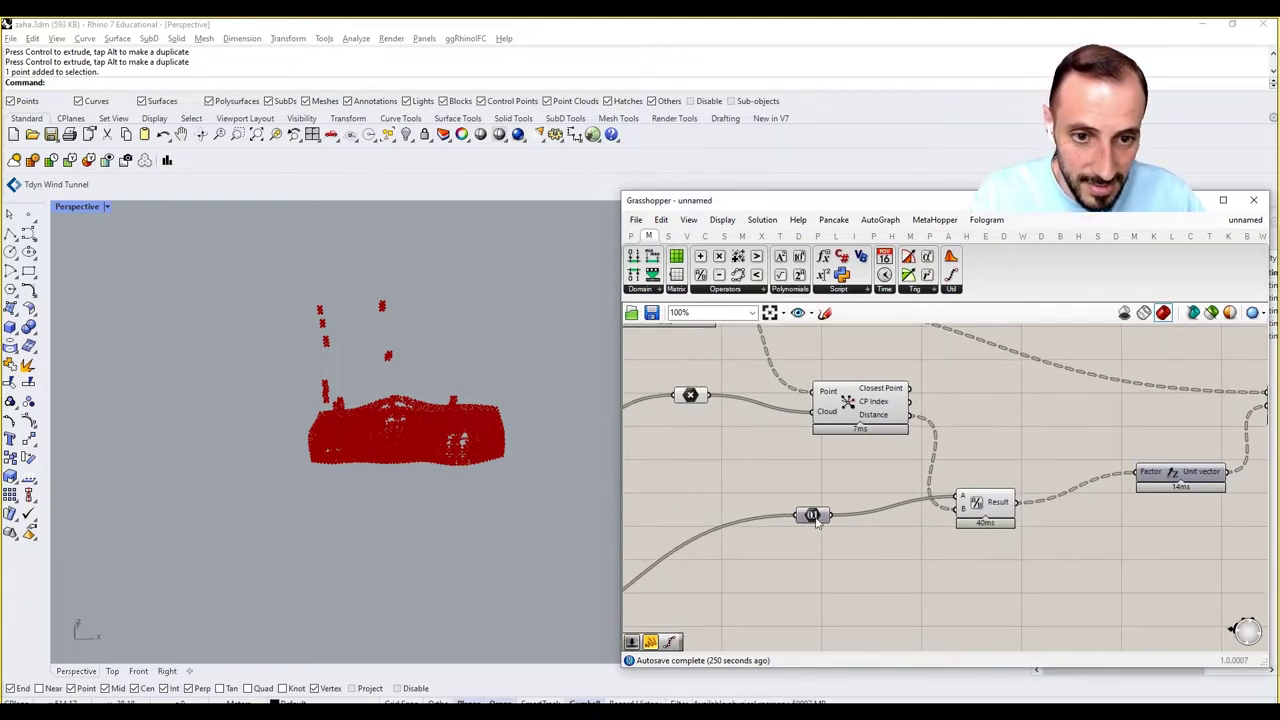
drag(816, 520, 776, 520)
double_click(812, 548)
text(divi)
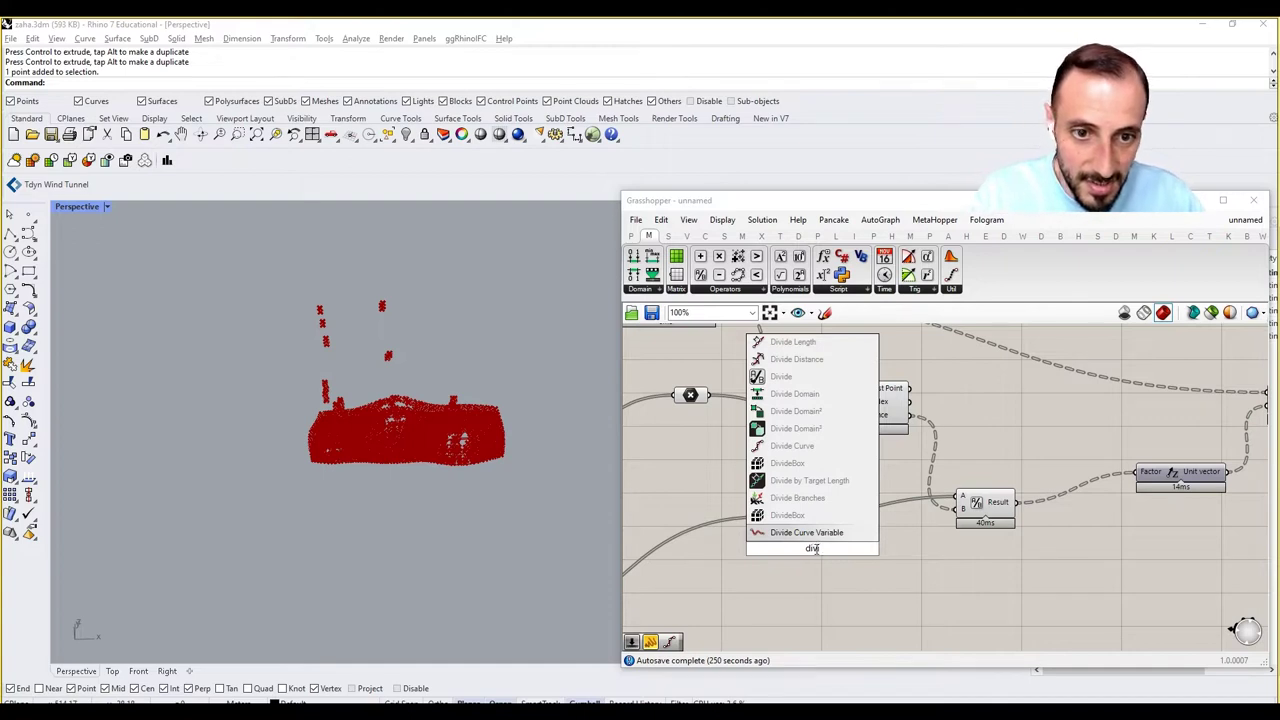
Add a Multiplication component below the Division component and connect the Division Result to its A input.
double_click(998, 582)
text(mult)
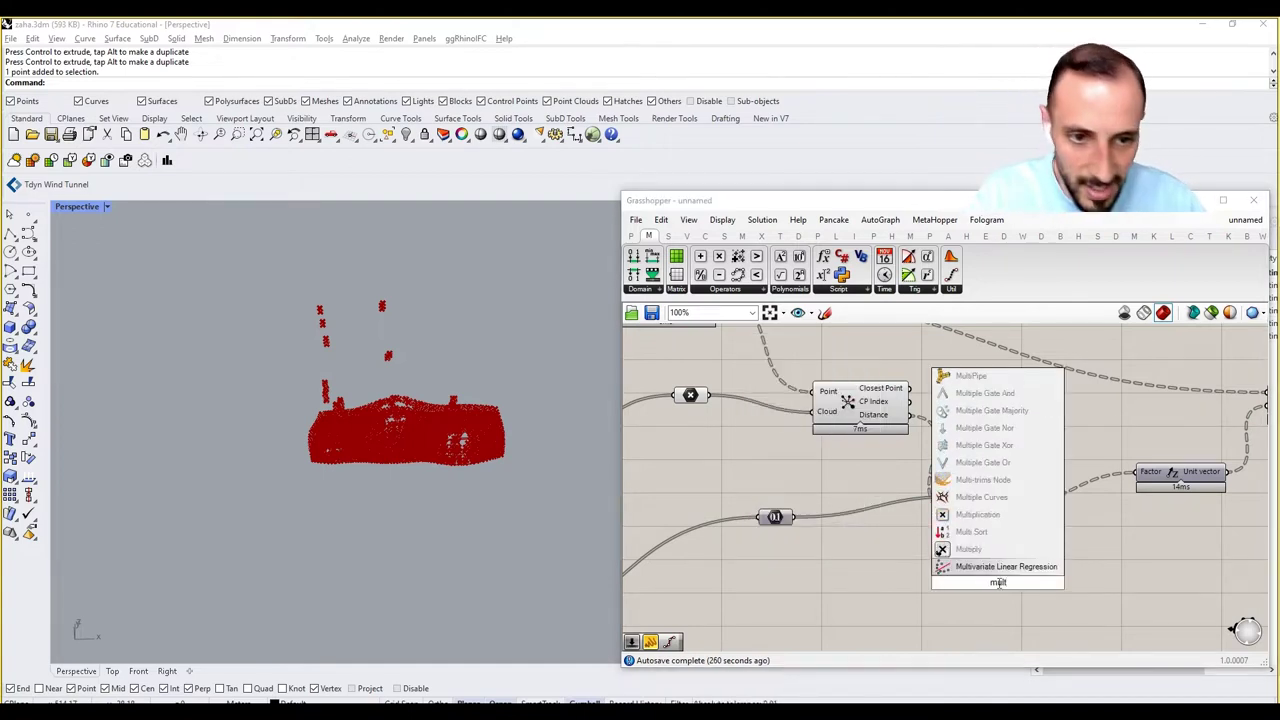
click(975, 514)
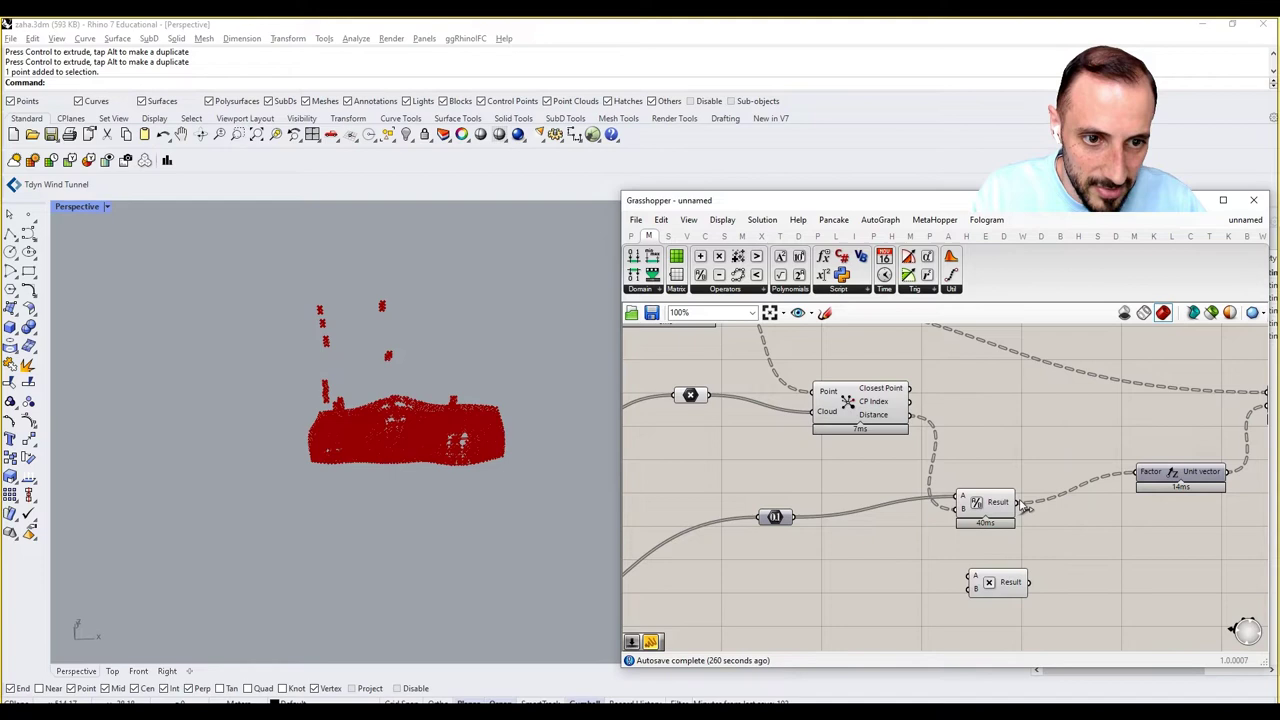
drag(975, 580, 1075, 586)
Add a Number Slider with the value 1.00 and connect it to the Multiplication's B input.
double_click(913, 608)
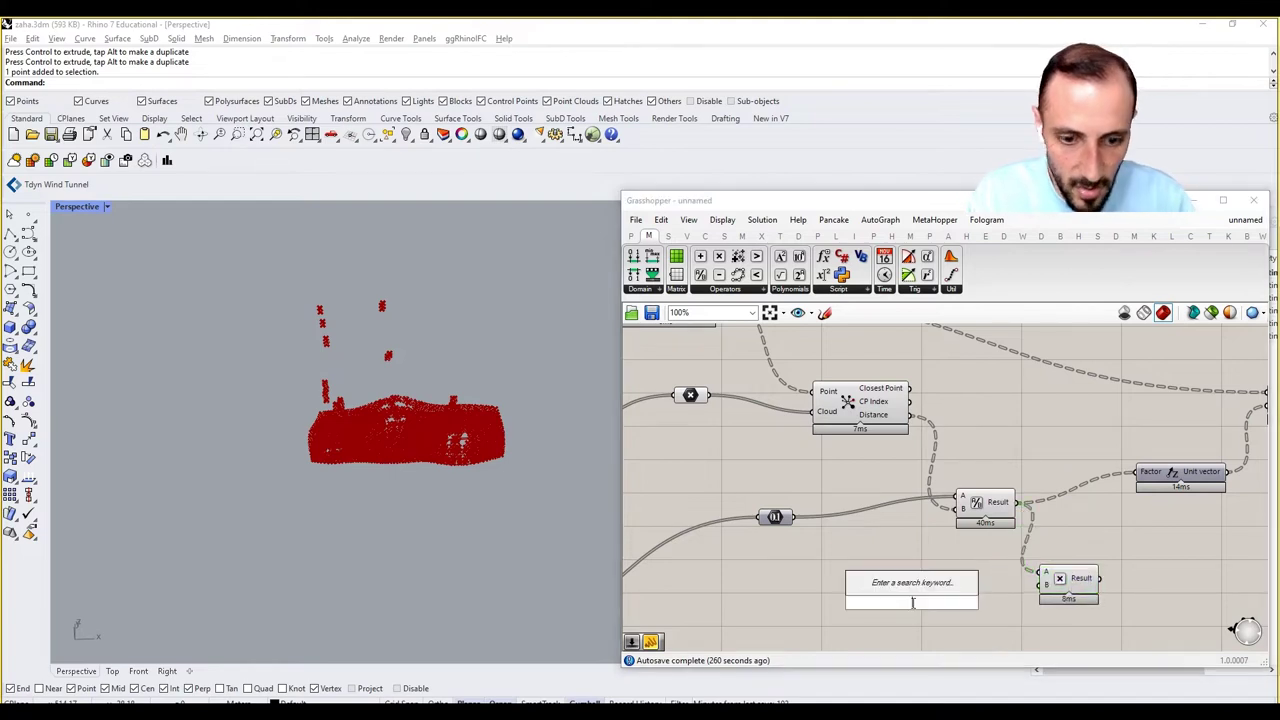
text(1)
key(Return)
scroll(953, 600, up, 3)
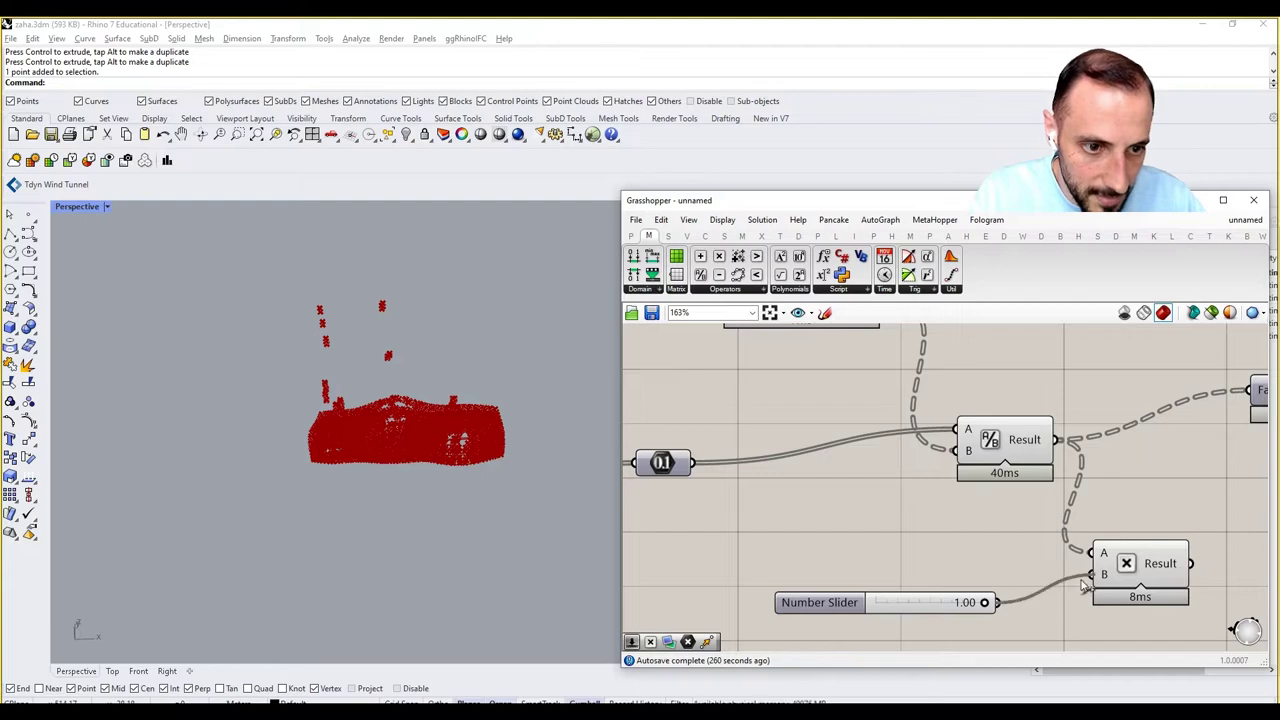
Feed the Multiplication Result into the Unit Z Factor in place of the Division Result.
click(351, 379)
right_drag(648, 436, 1240, 448)
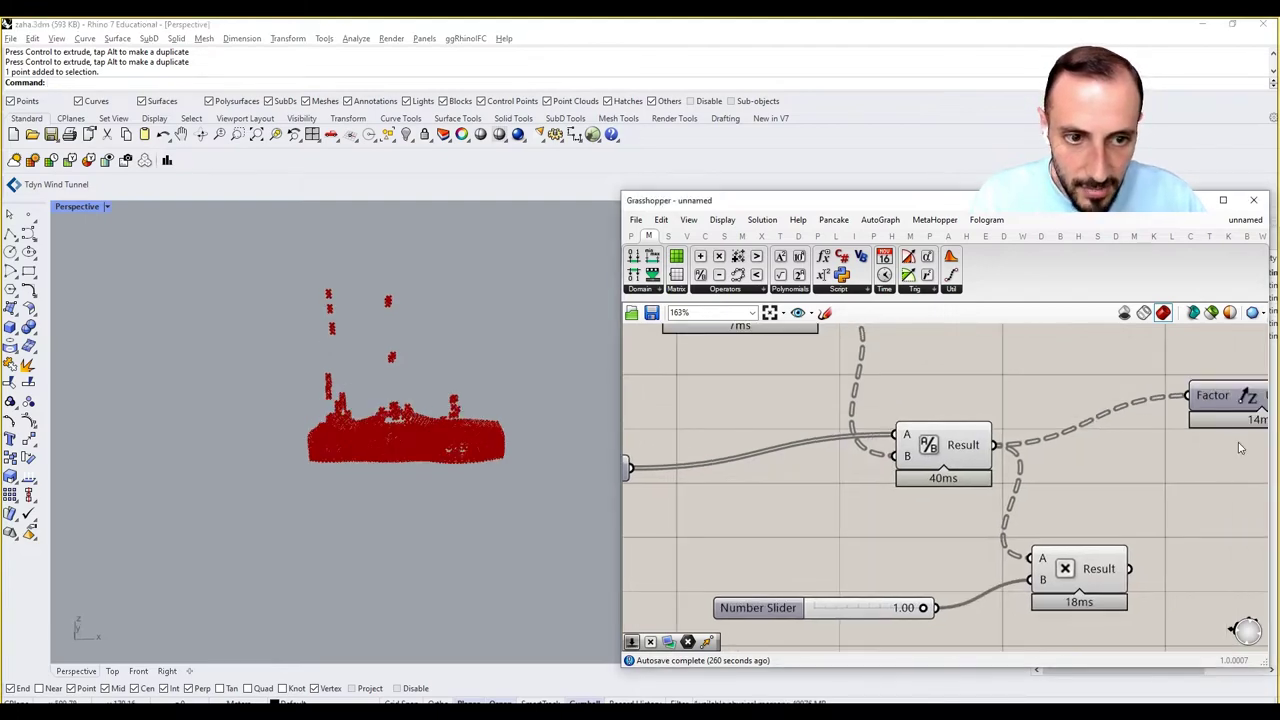
right_drag(430, 352, 368, 360)
scroll(353, 386, up, 8)
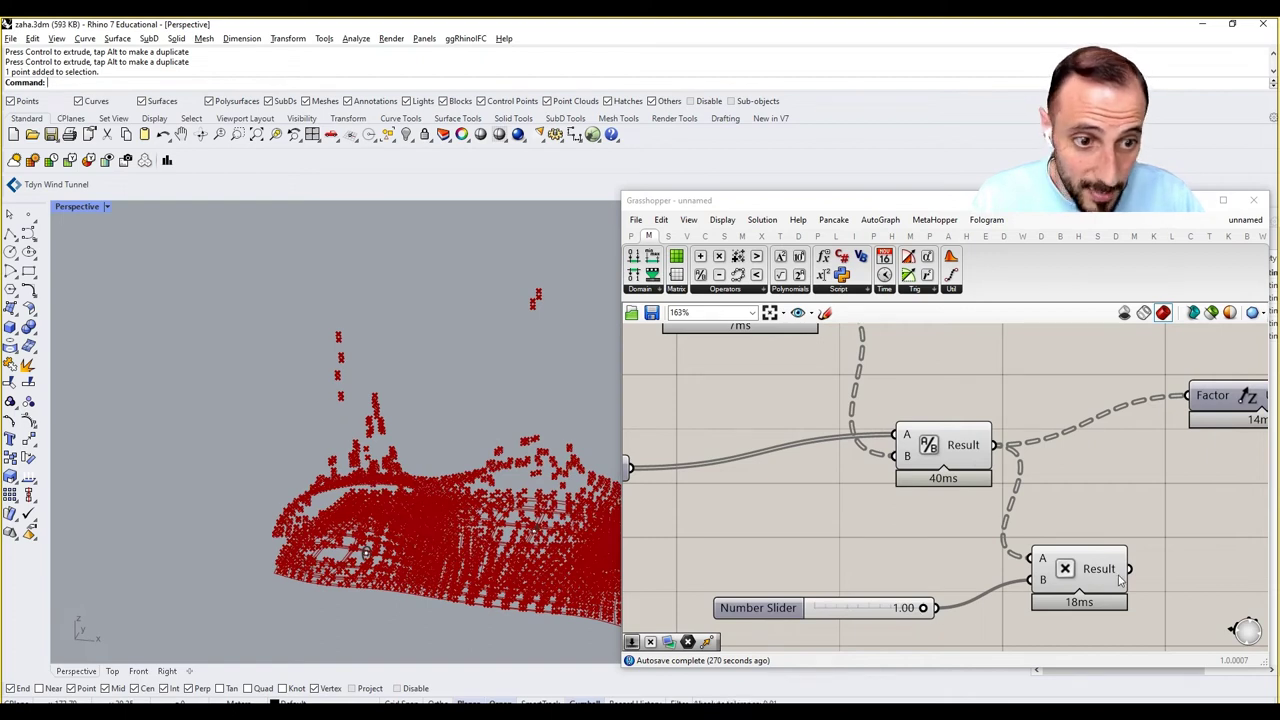
drag(1128, 569, 1182, 432)
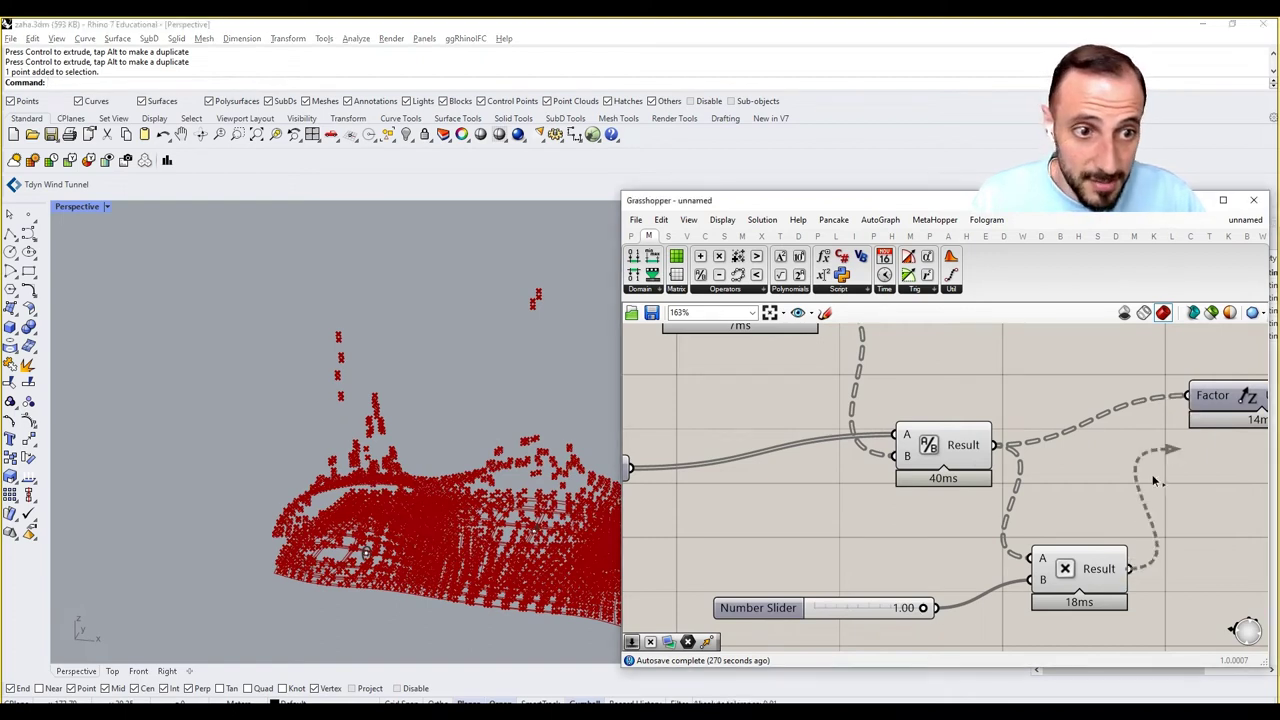
drag(1153, 475, 1142, 520)
right_drag(1142, 520, 953, 546)
scroll(956, 579, down, 3)
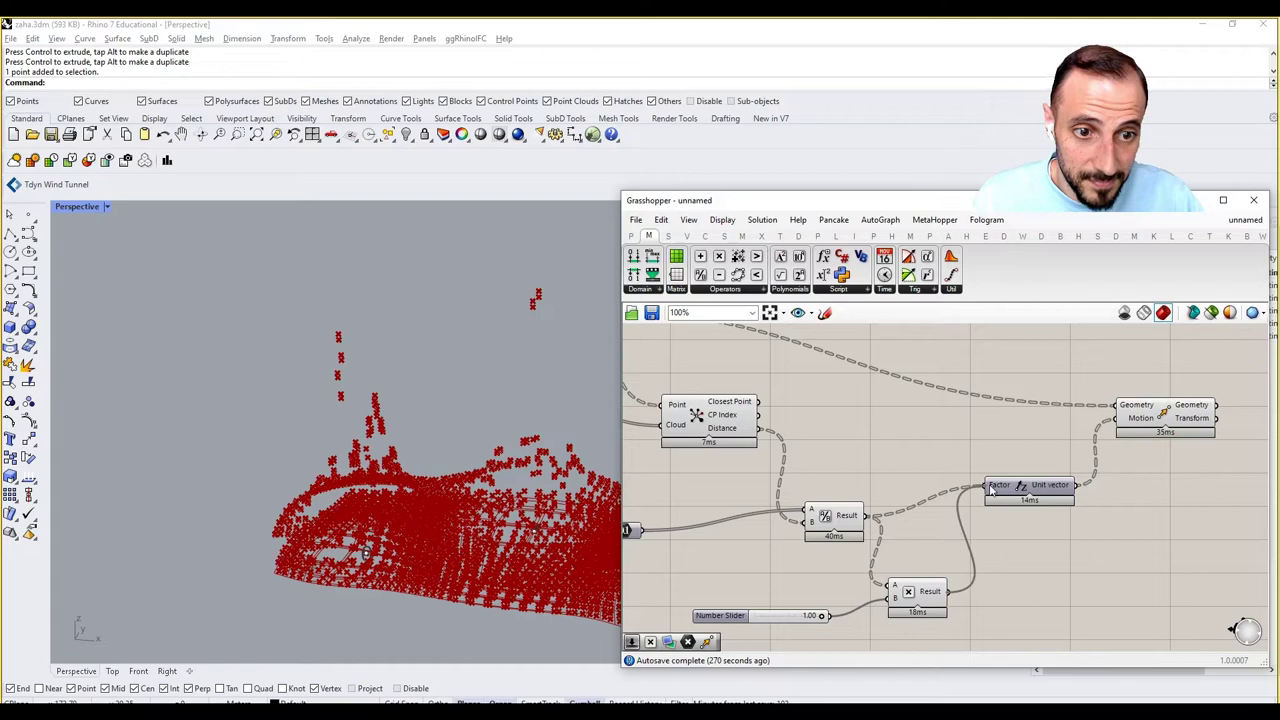
Lower the Number Slider feeding the Multiplication to 0.32 to reduce the height of the moved points.
drag(820, 618, 777, 613)
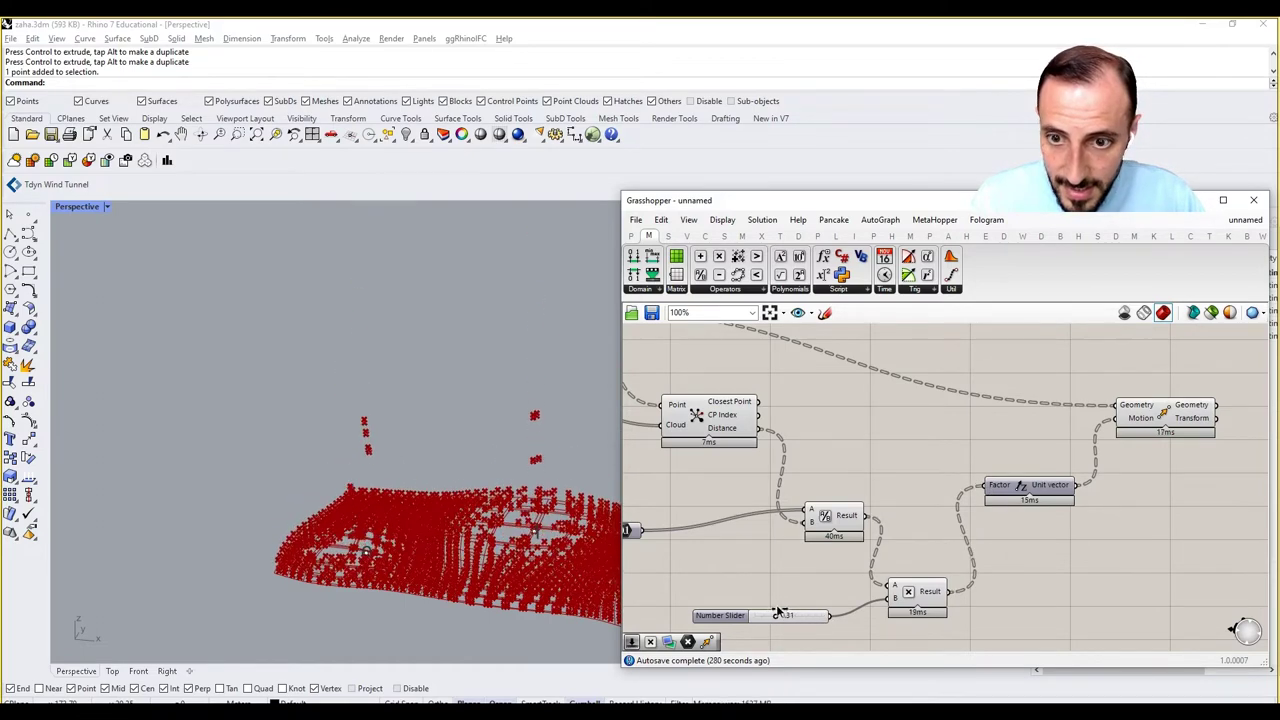
right_drag(415, 530, 536, 445)
right_drag(1028, 532, 942, 530)
drag(697, 619, 689, 618)
Shift the Move component farther away from the Unit Z vector.
right_drag(792, 520, 873, 481)
right_drag(923, 494, 780, 535)
right_drag(1100, 472, 1035, 493)
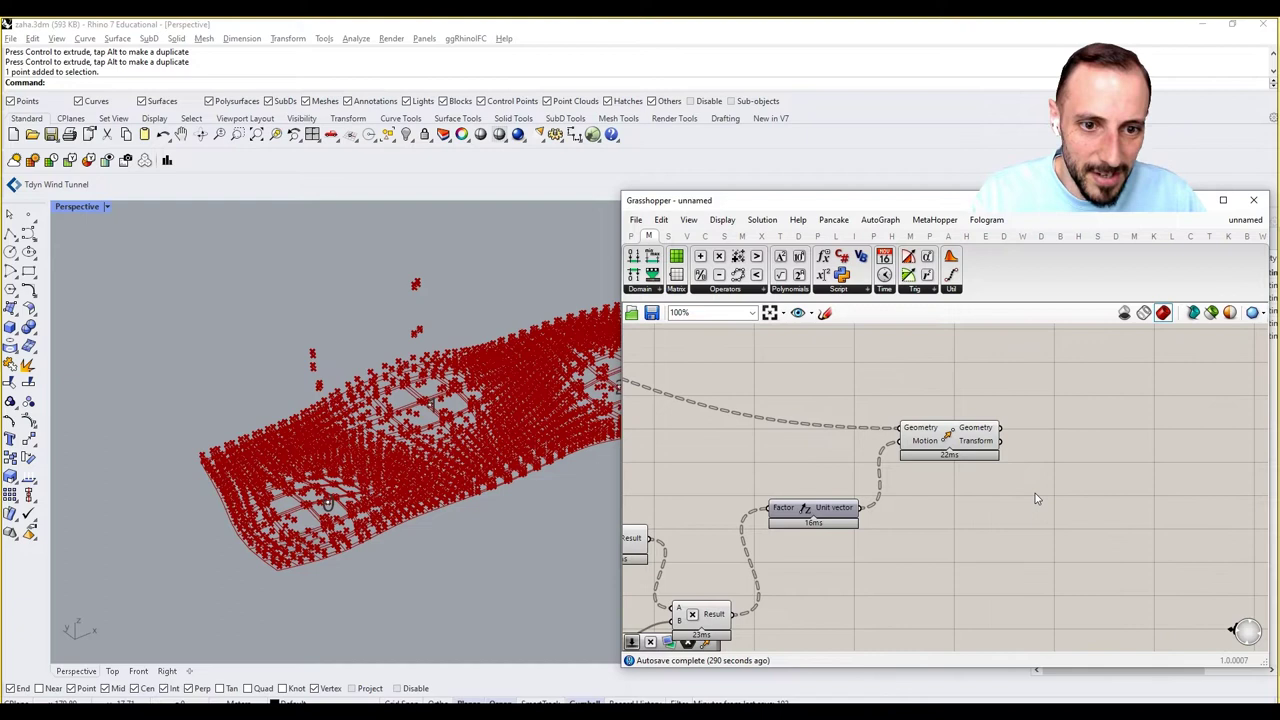
drag(986, 449, 1036, 443)
click(1070, 463)
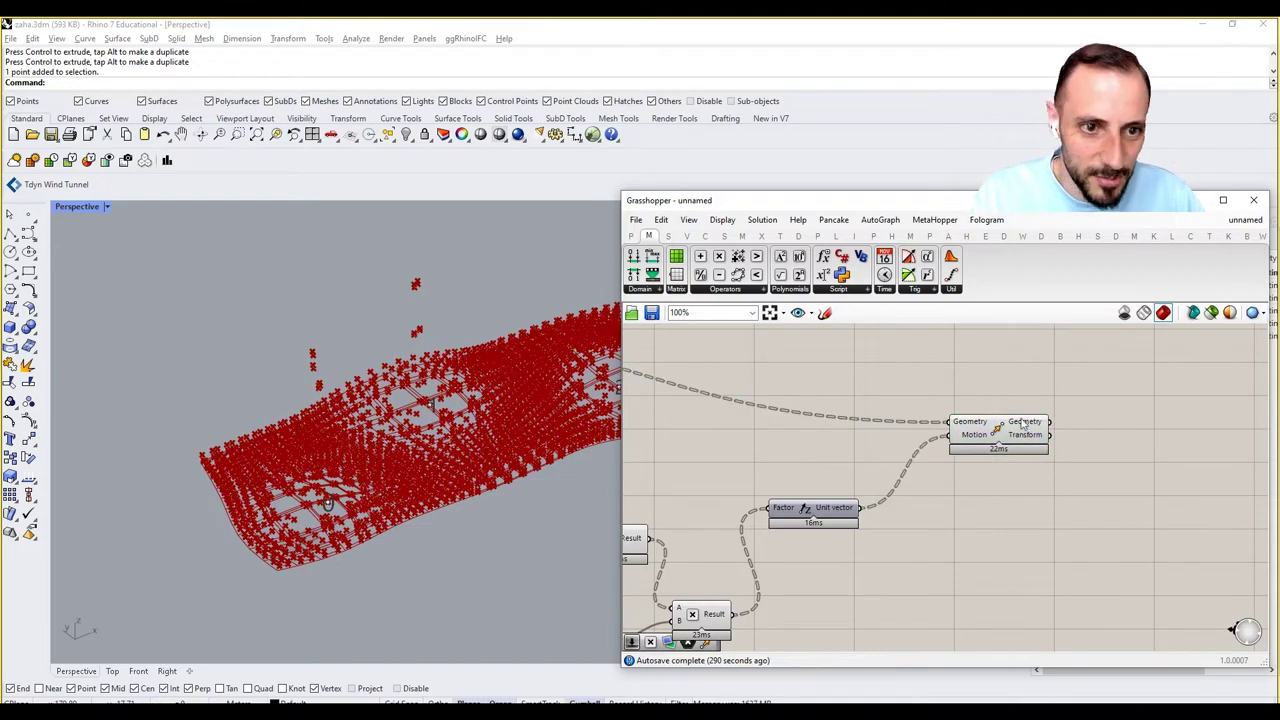
Compare the data tree of the Move Geometry output with the discontinuity Points and the Multiplication Result feeding Unit Z.
mouse_move(1022, 423)
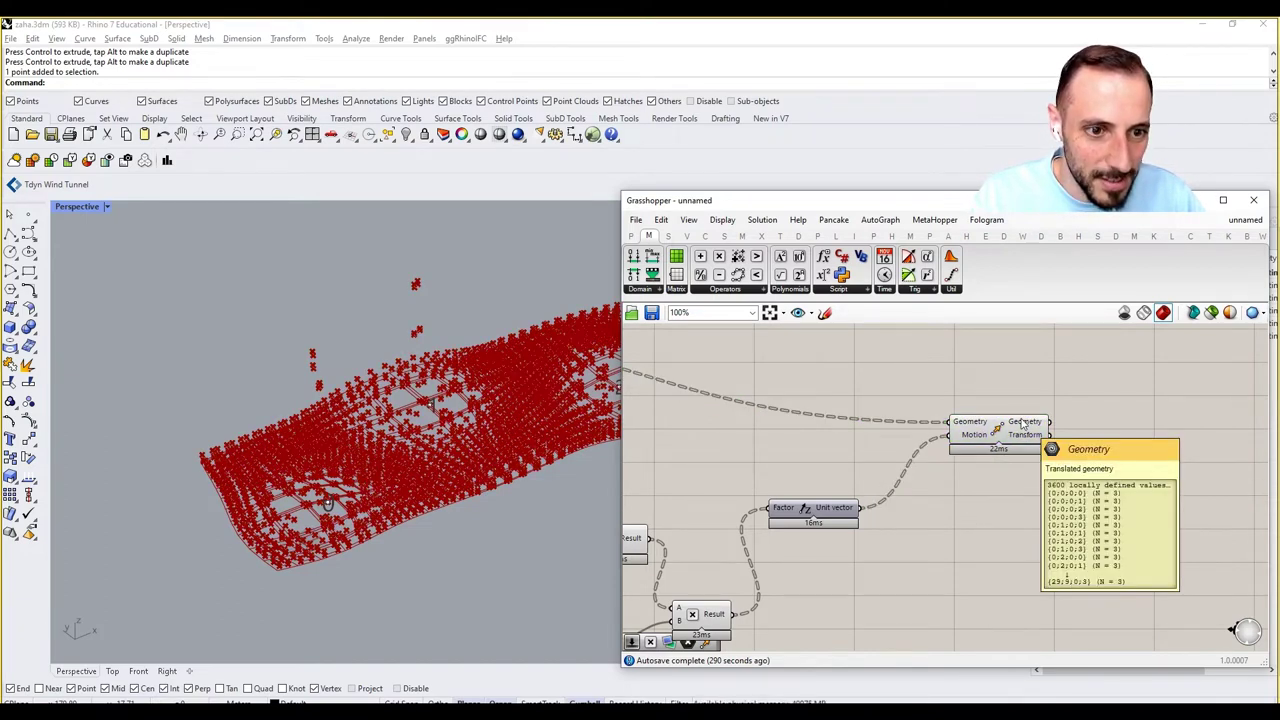
right_drag(1022, 424, 1094, 422)
scroll(1092, 416, down, 3)
scroll(723, 370, up, 3)
mouse_move(722, 380)
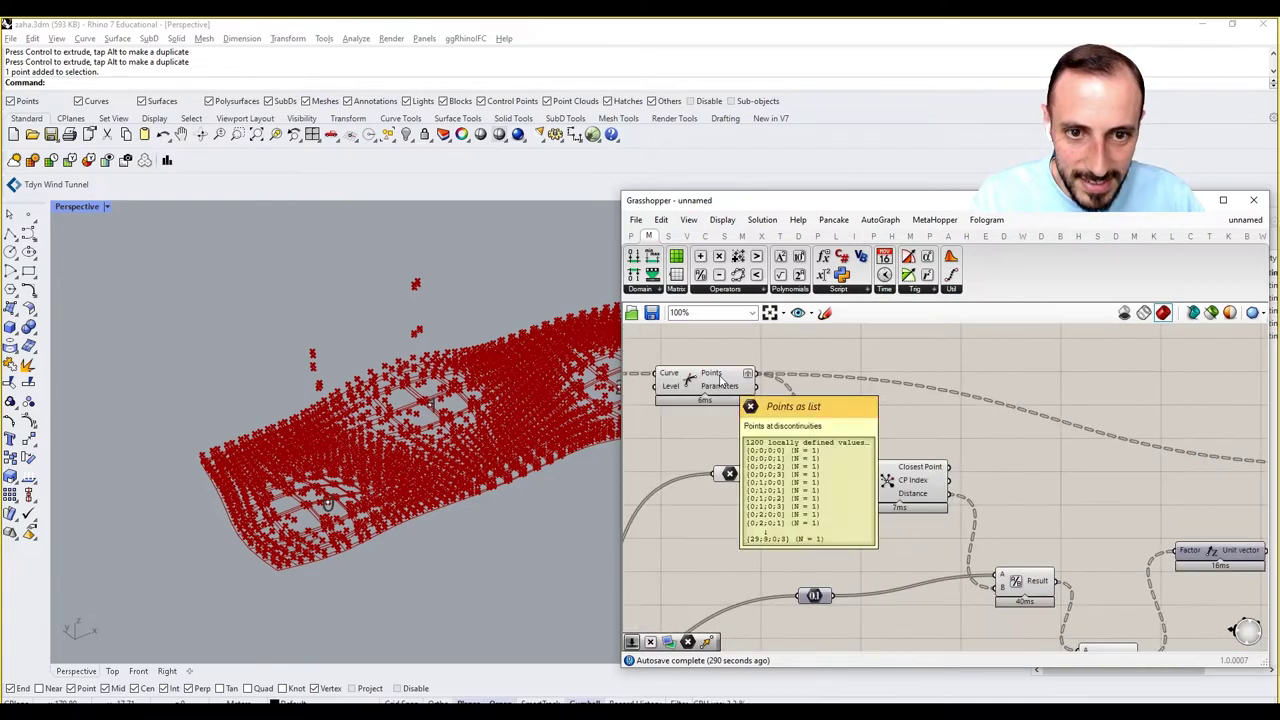
right_drag(1176, 448, 826, 433)
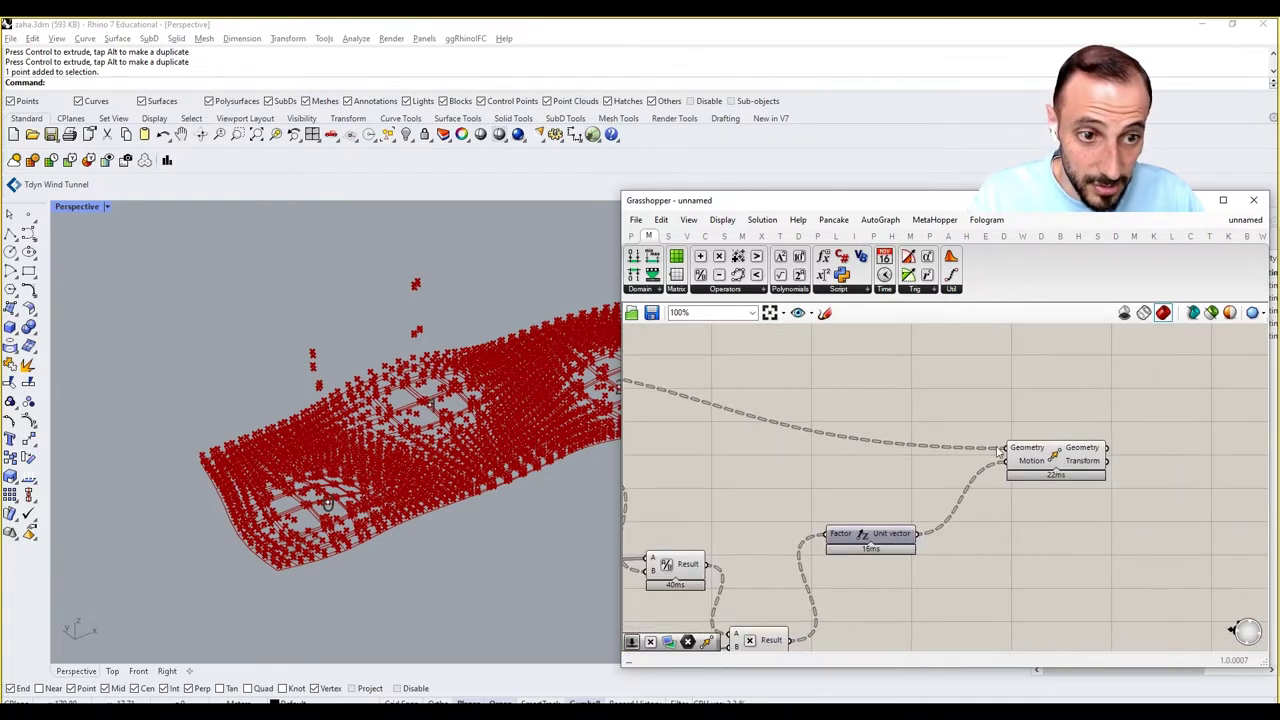
mouse_move(882, 537)
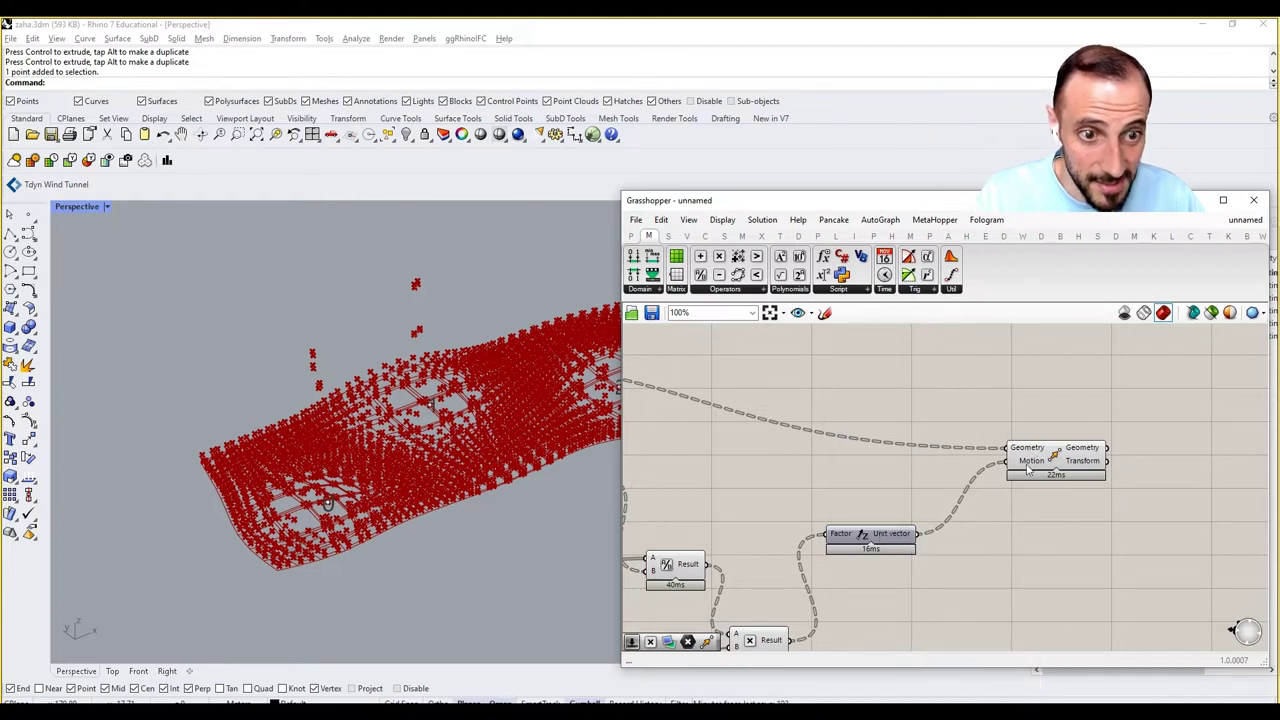
right_drag(931, 556, 1077, 493)
drag(1024, 474, 1038, 474)
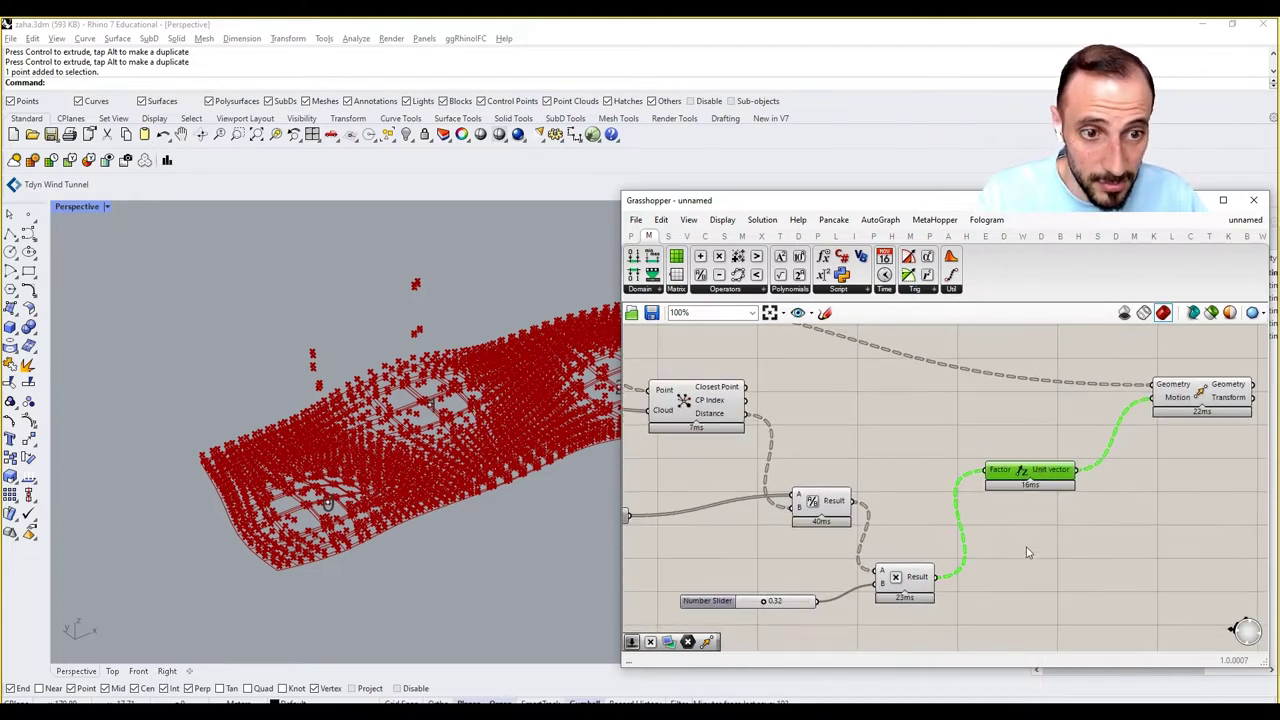
right_drag(833, 522, 905, 522)
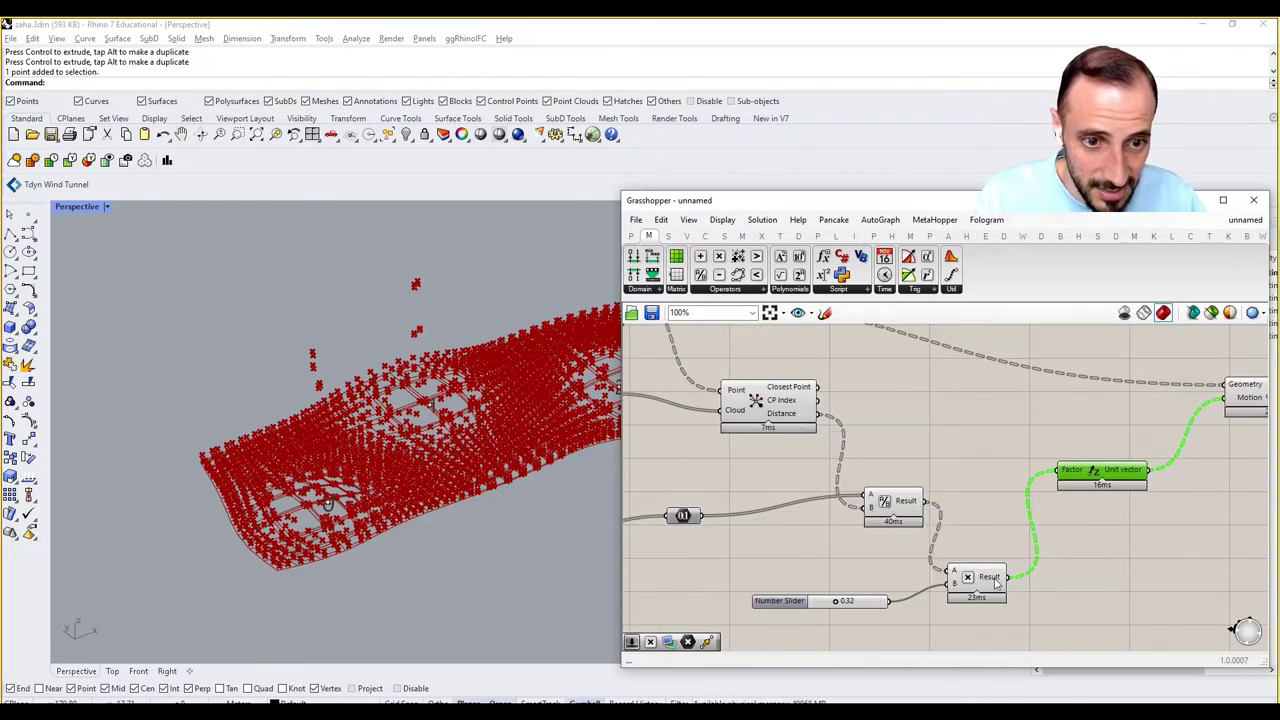
mouse_move(995, 584)
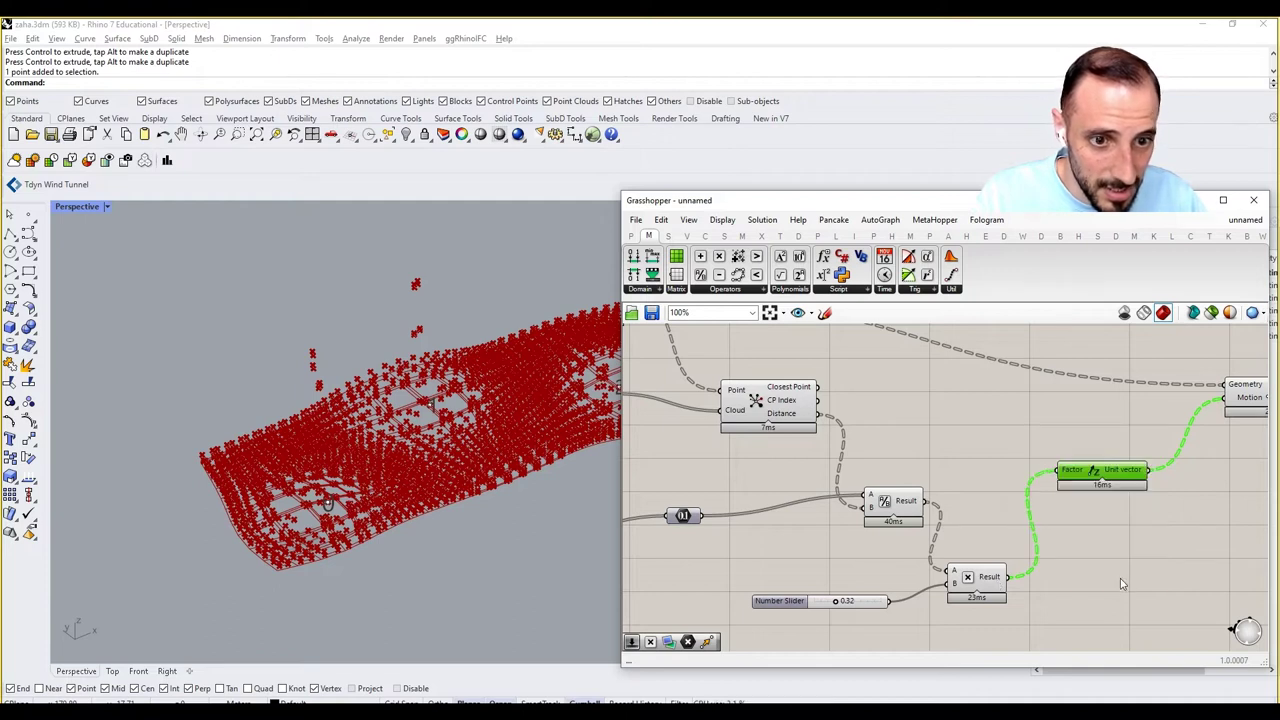
right_drag(1120, 578, 1083, 583)
double_click(1062, 583)
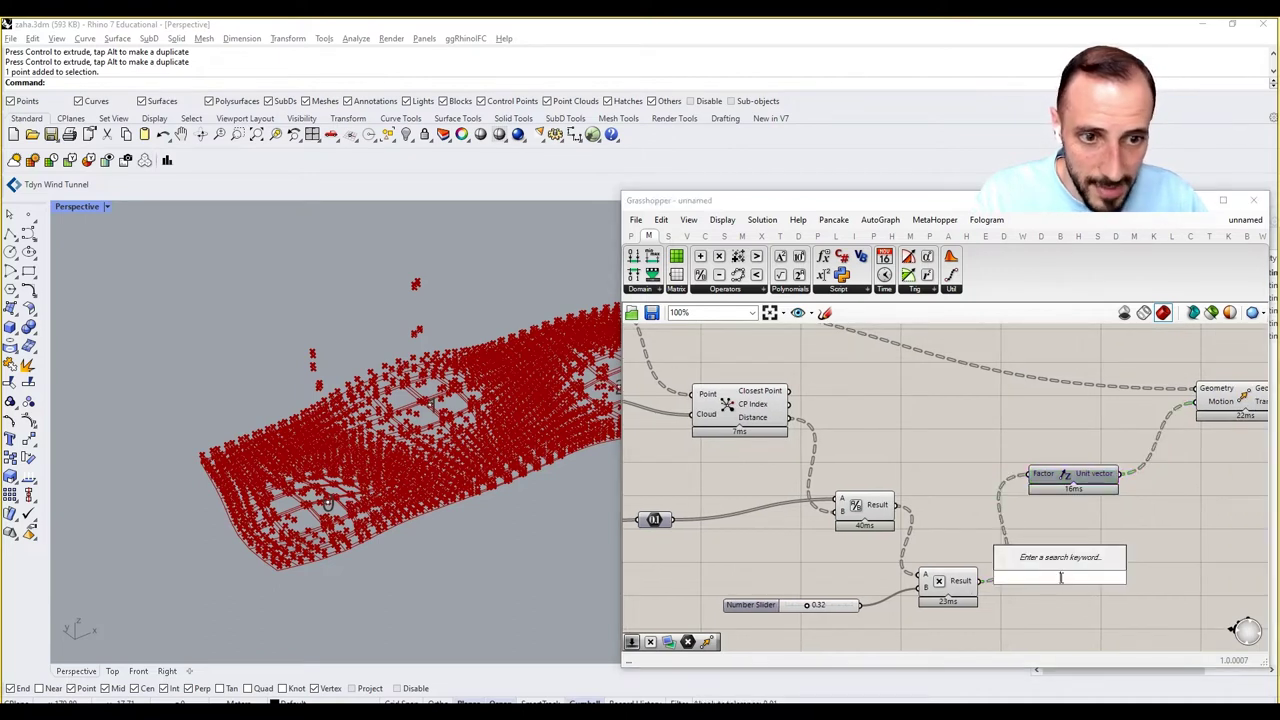
text(aveer)
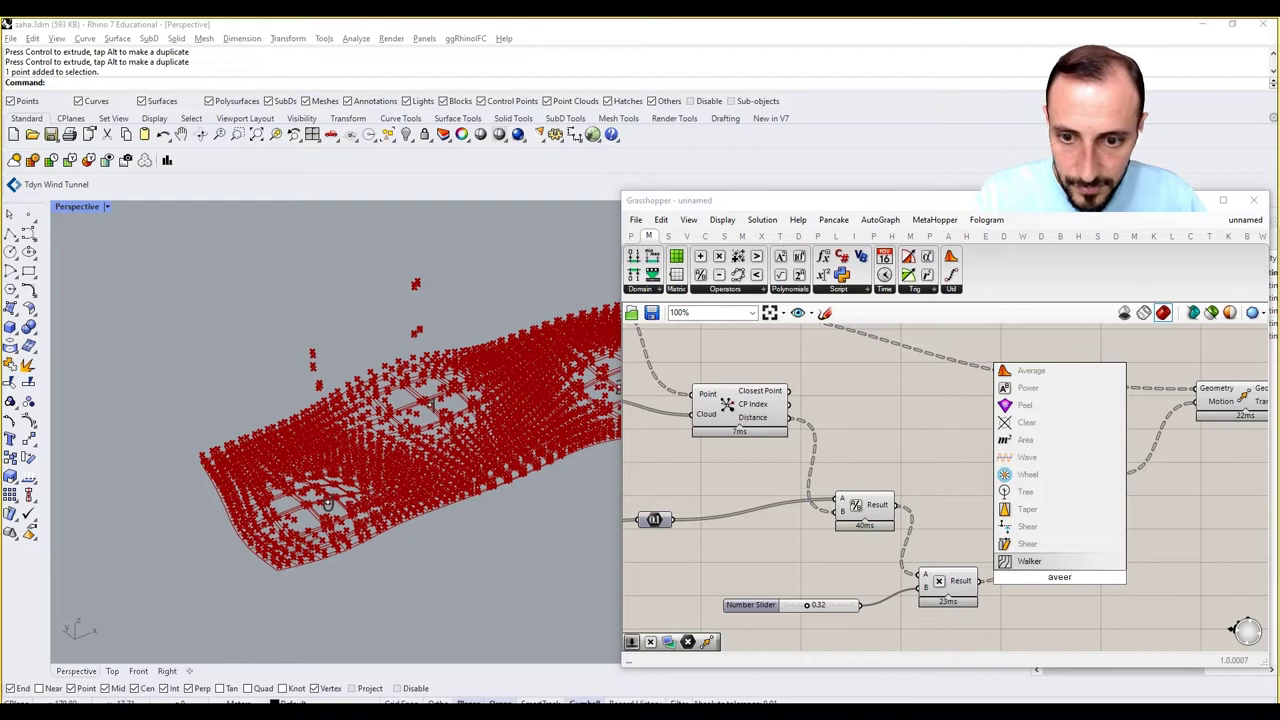
key(Escape)
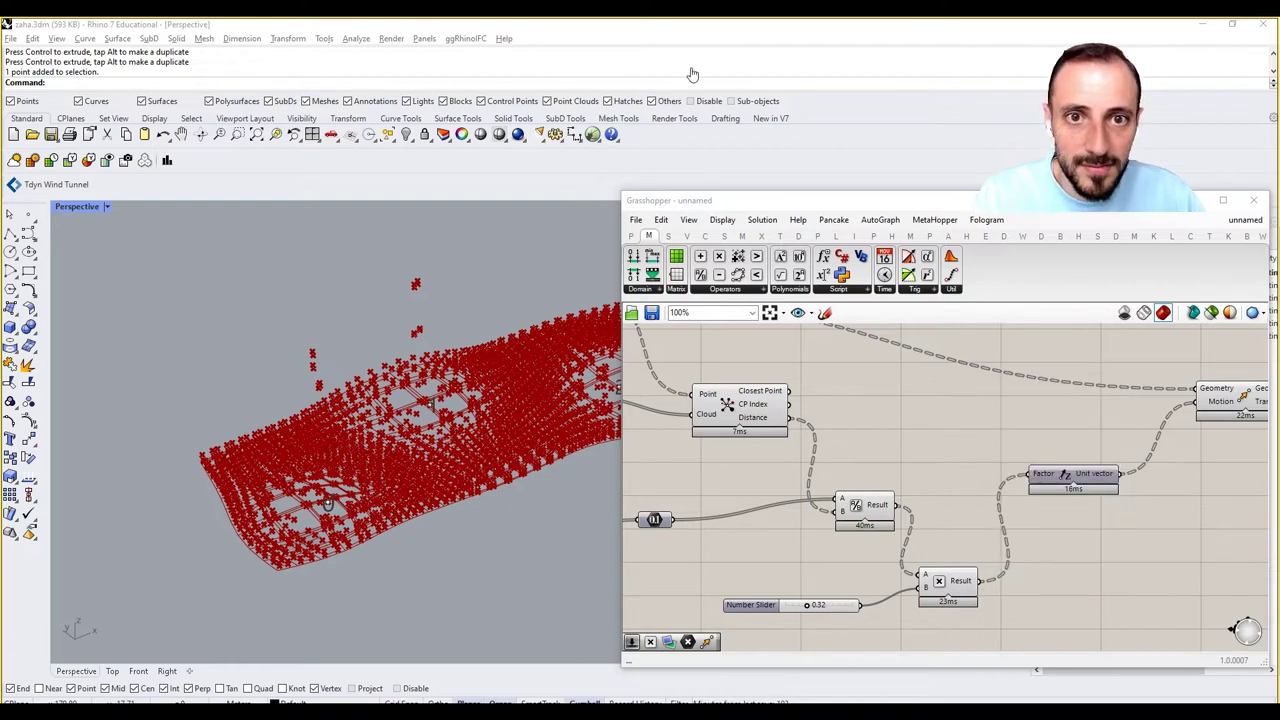
Add an Average component, feed it the Multiplication Result, and connect its Arithmetic mean to the Unit Z Factor instead.
right_drag(692, 75, 658, 92)
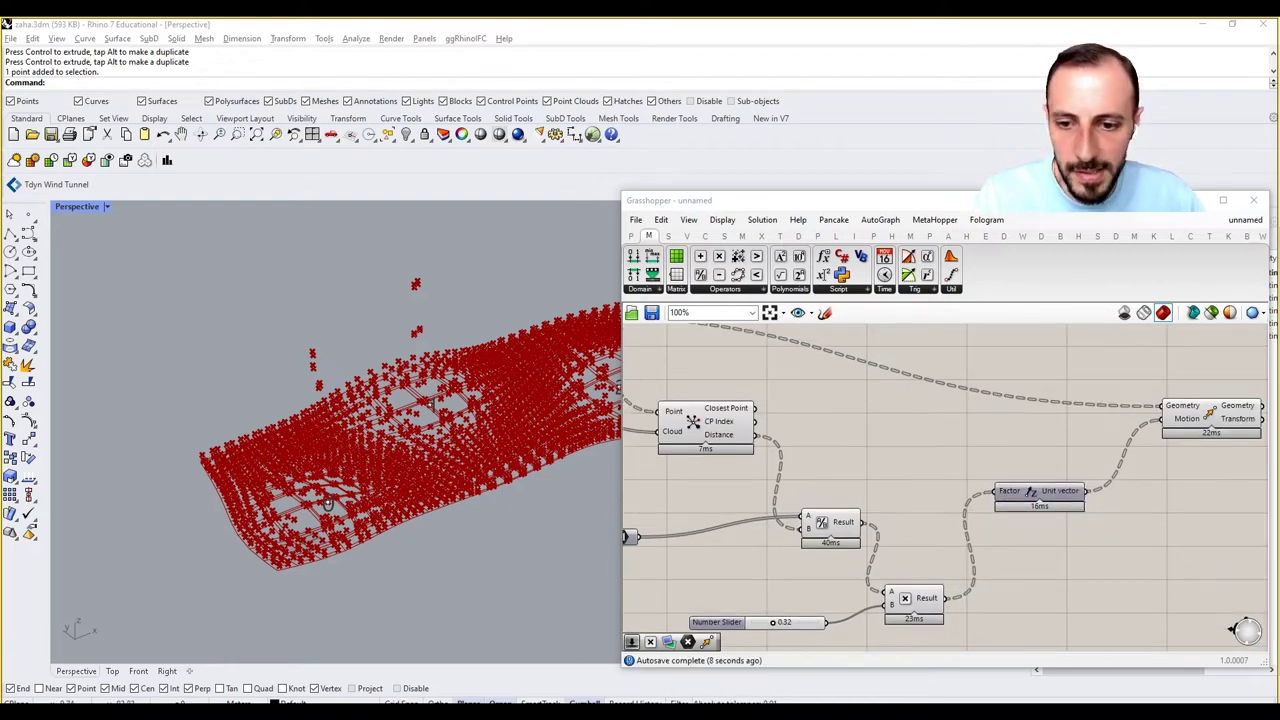
double_click(1009, 585)
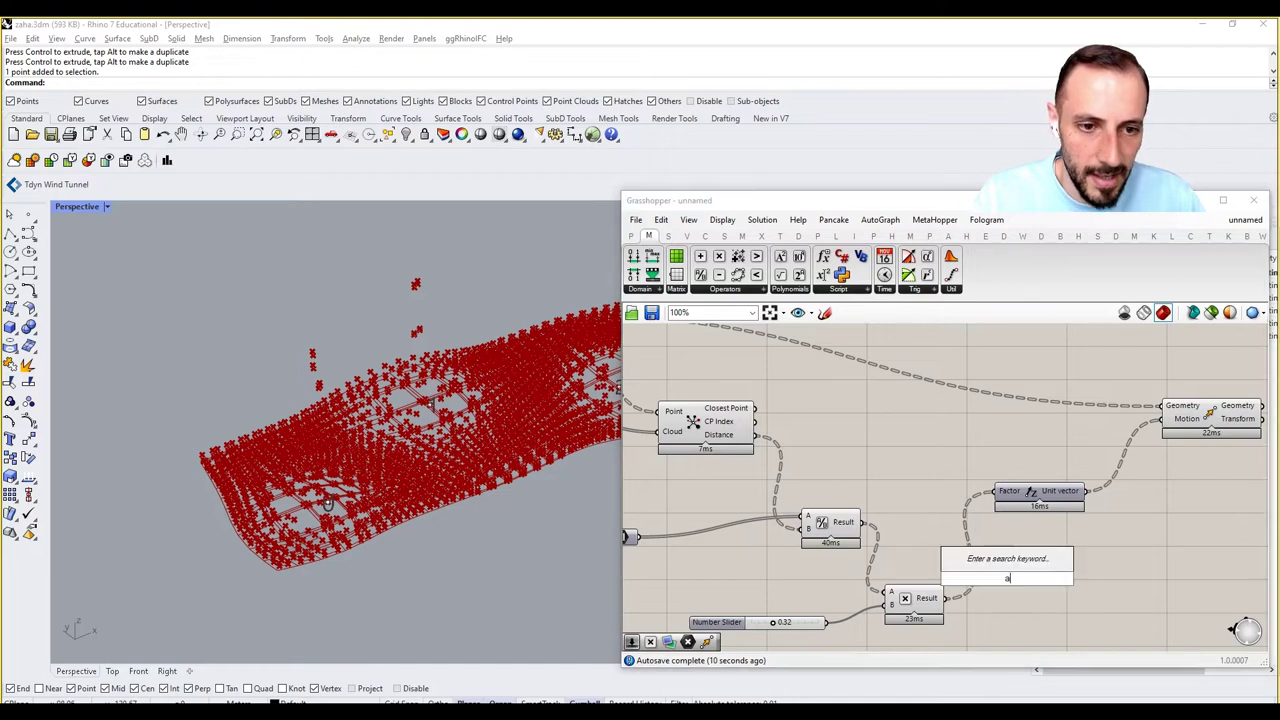
text(average)
key(Return)
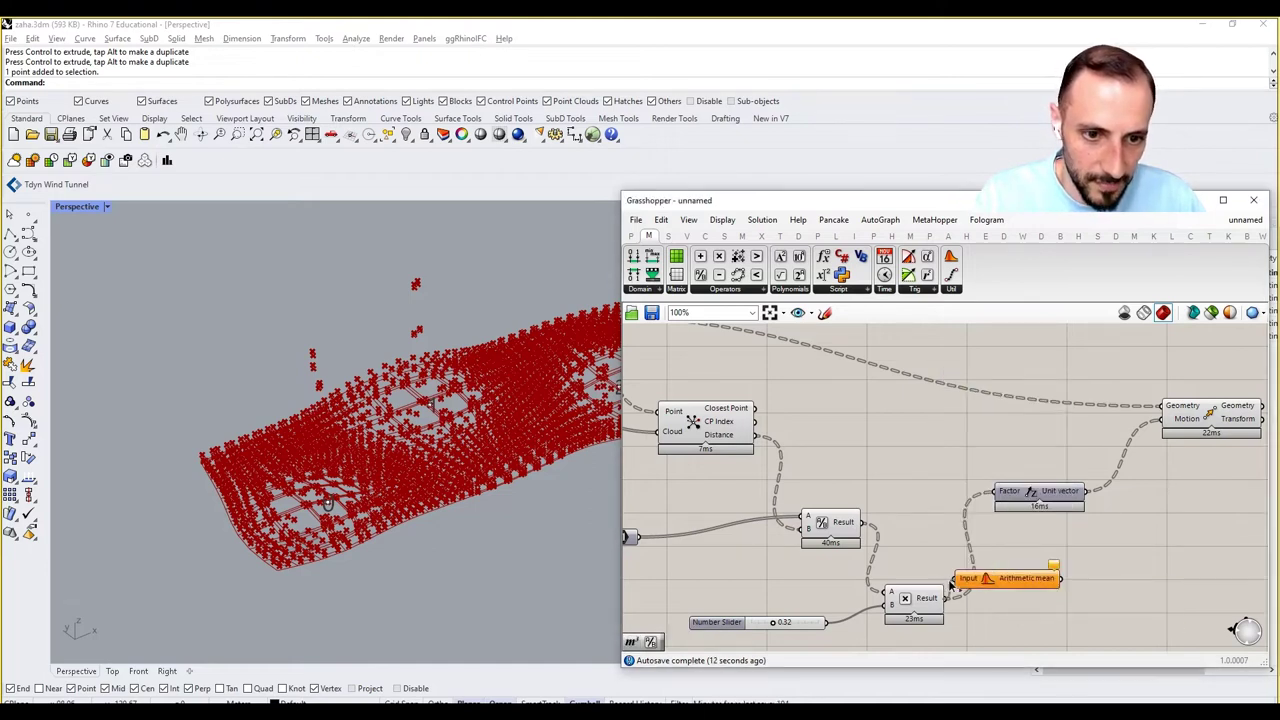
drag(944, 598, 962, 578)
drag(990, 497, 992, 494)
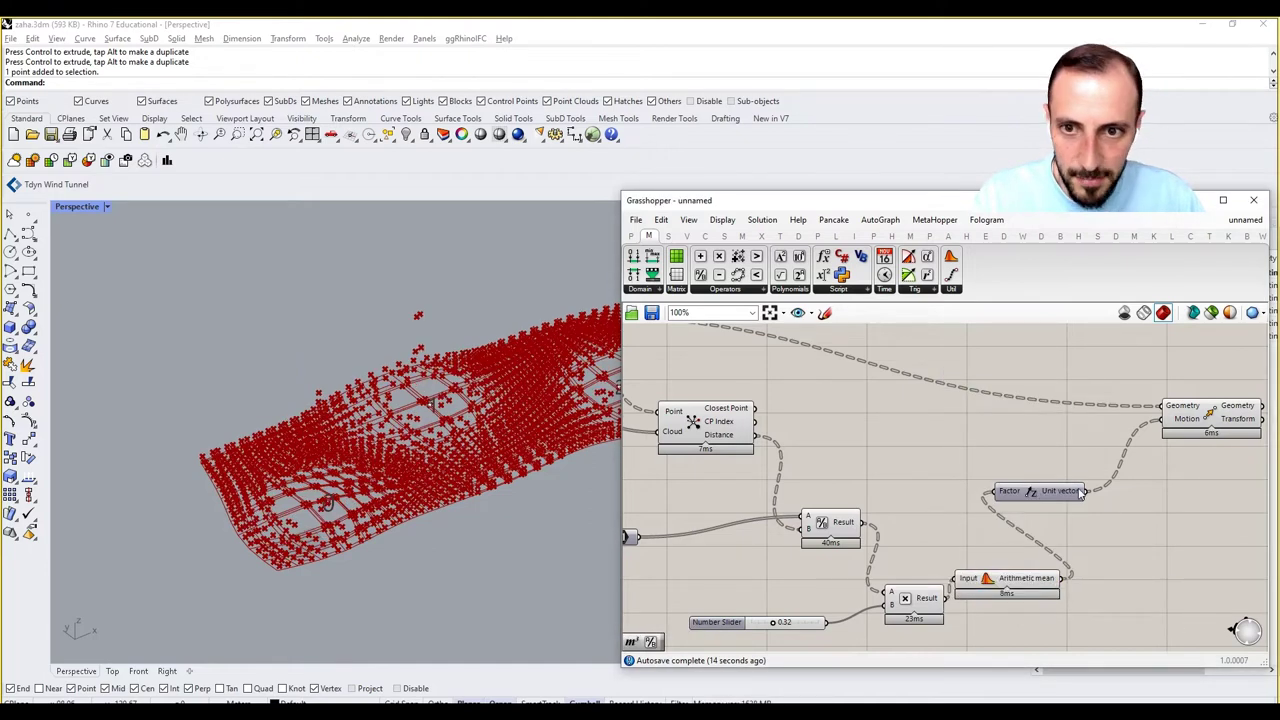
Check the branch structure of the Move Geometry output and add a Trim Tree component beside it.
right_drag(415, 500, 521, 452)
right_drag(1089, 472, 857, 500)
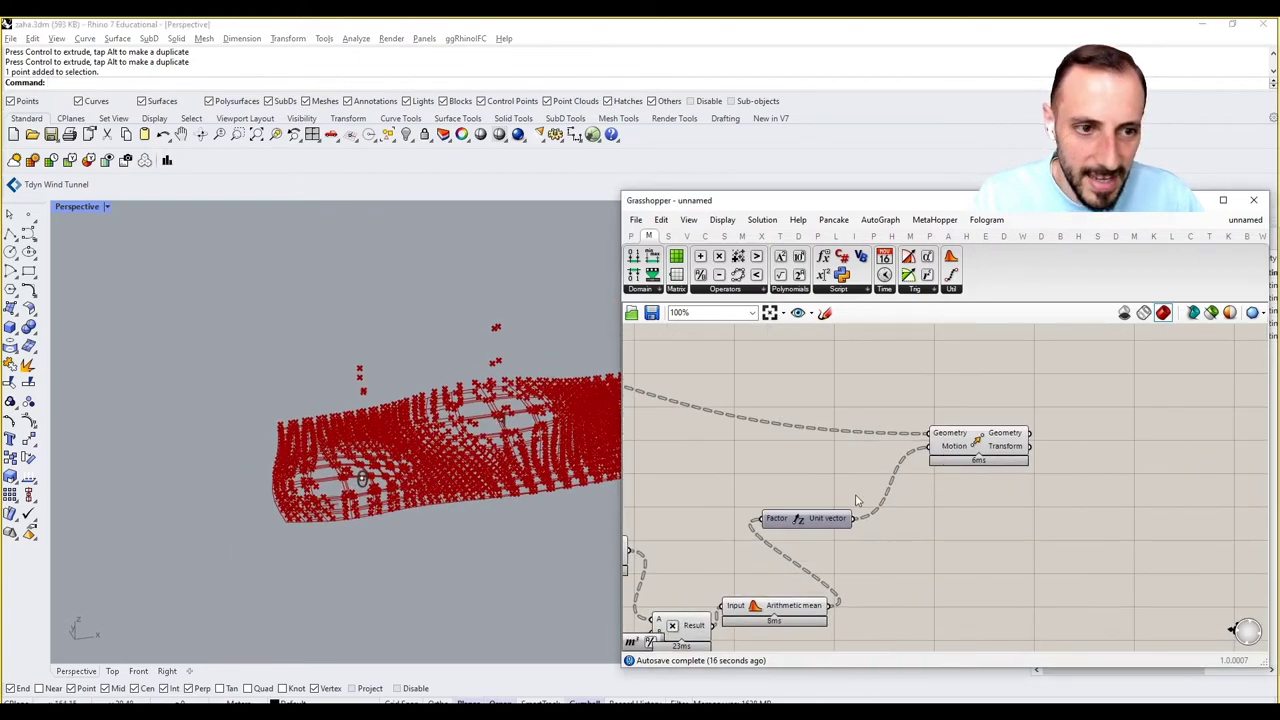
mouse_move(1003, 438)
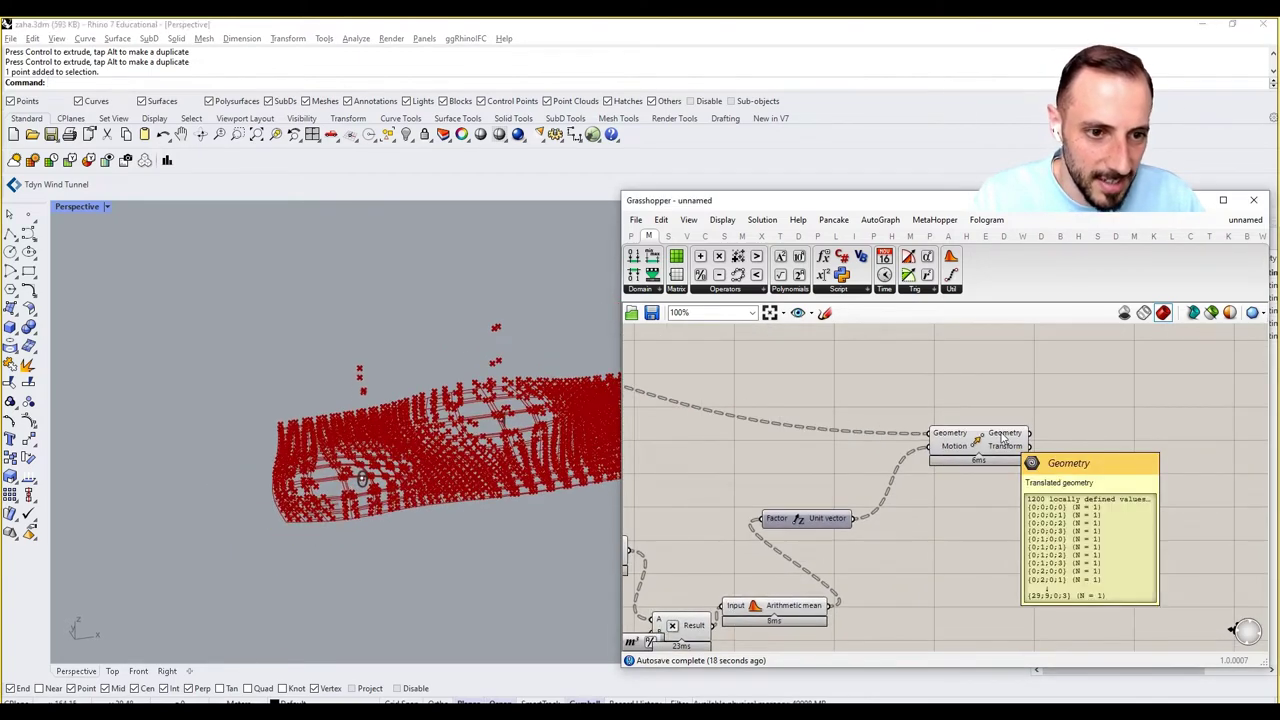
double_click(1070, 430)
text(trim)
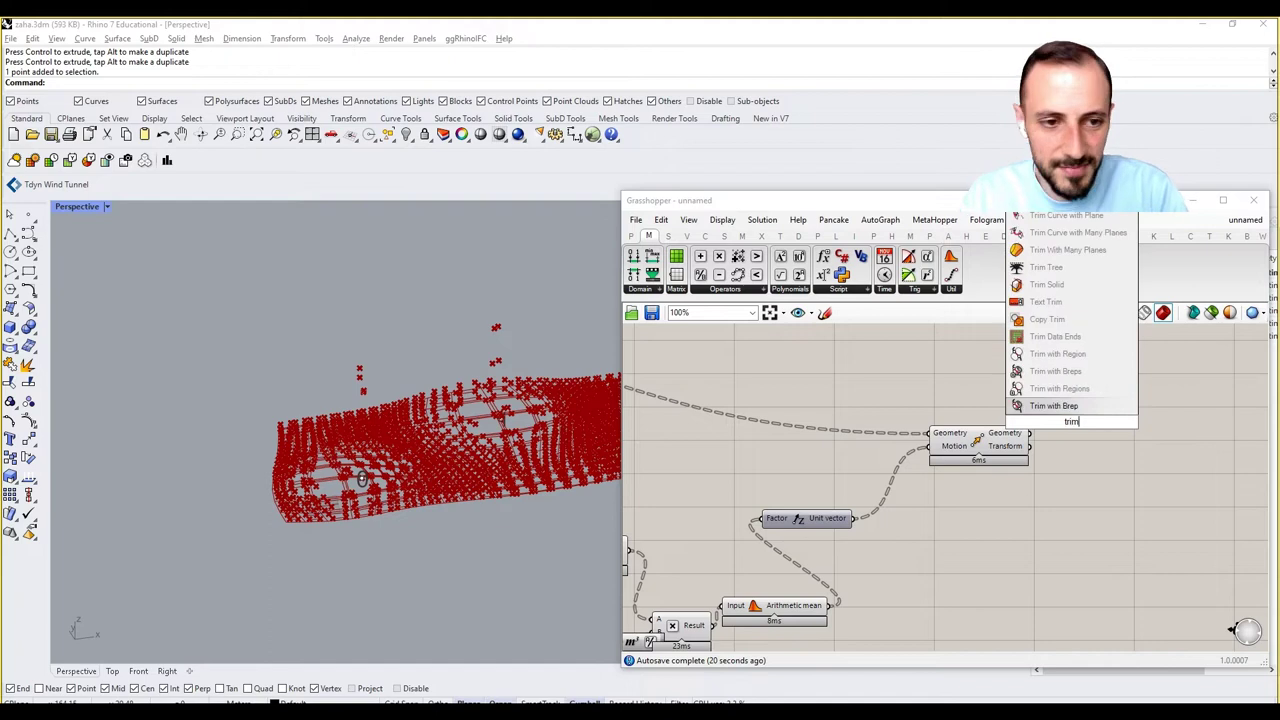
text( tree)
key(Return)
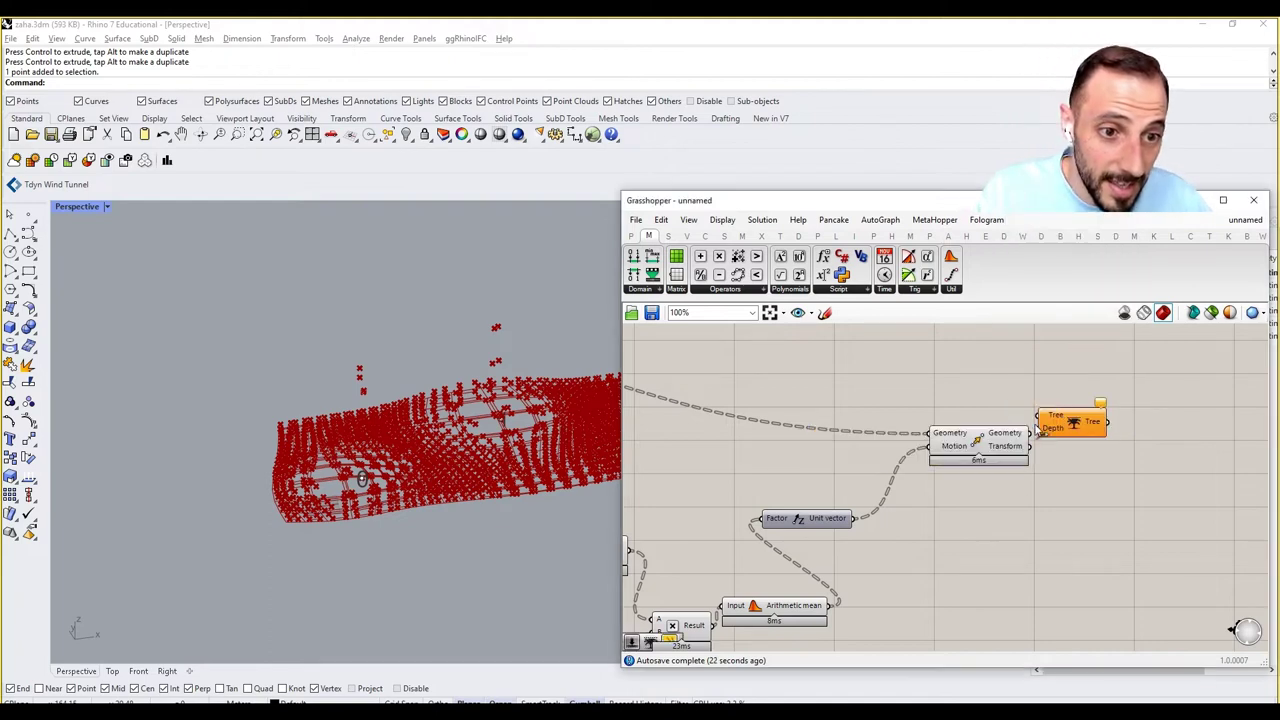
Connect the Move Geometry output to Trim Tree's Tree input and add a PolyLine component that takes the trimmed Tree as Vertices.
drag(1040, 415, 1041, 416)
drag(1081, 418, 1095, 428)
double_click(1149, 445)
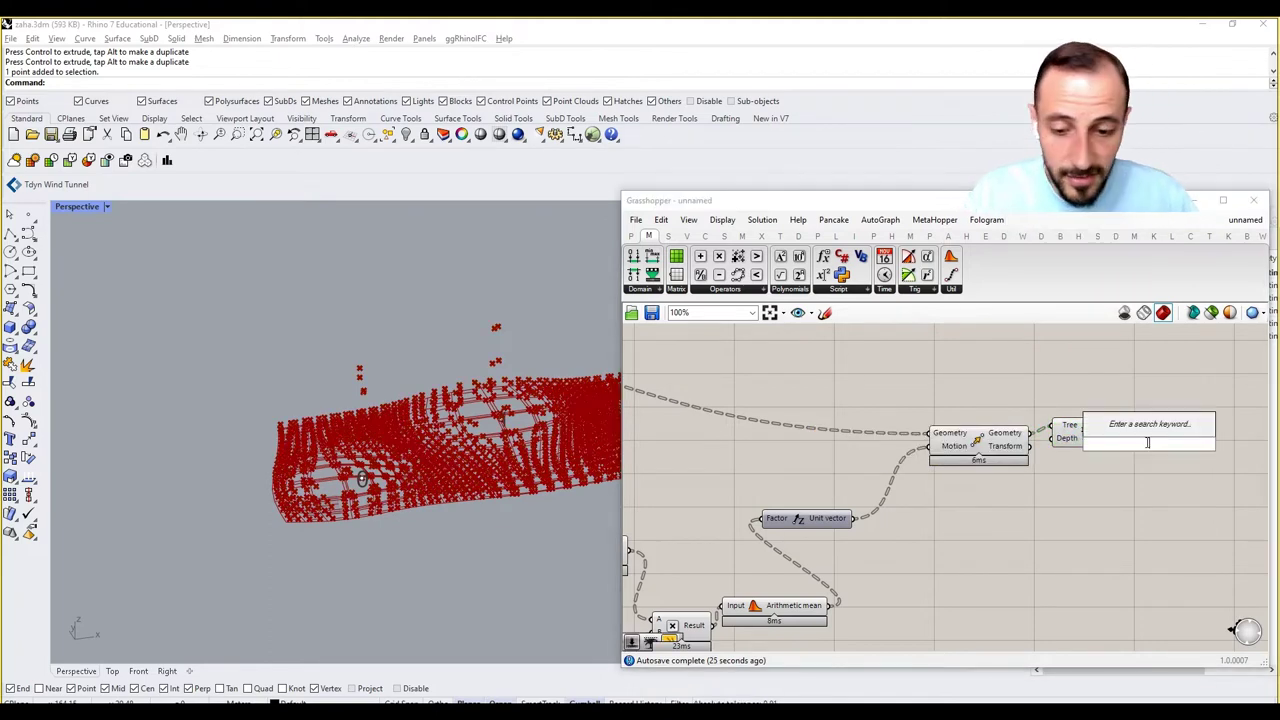
text(polyline)
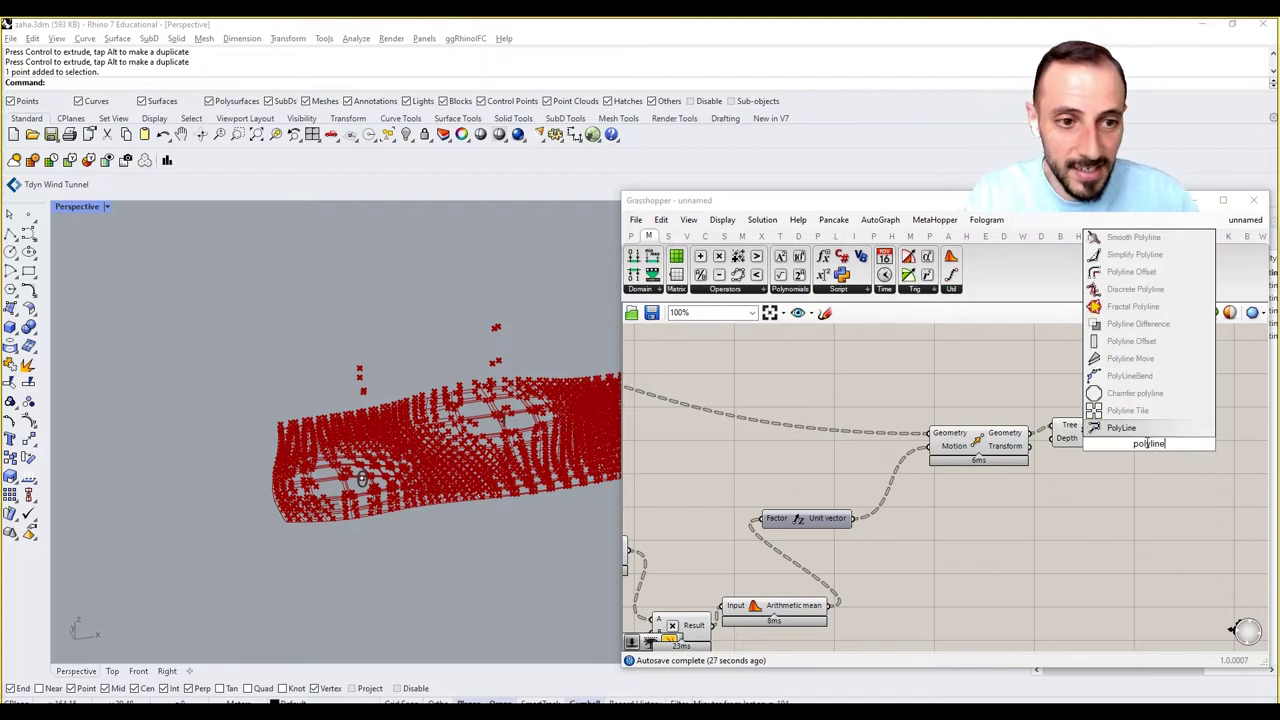
key(Return)
mouse_move(1140, 443)
mouse_down()
mouse_move(1188, 443)
mouse_move(1160, 438)
mouse_up()
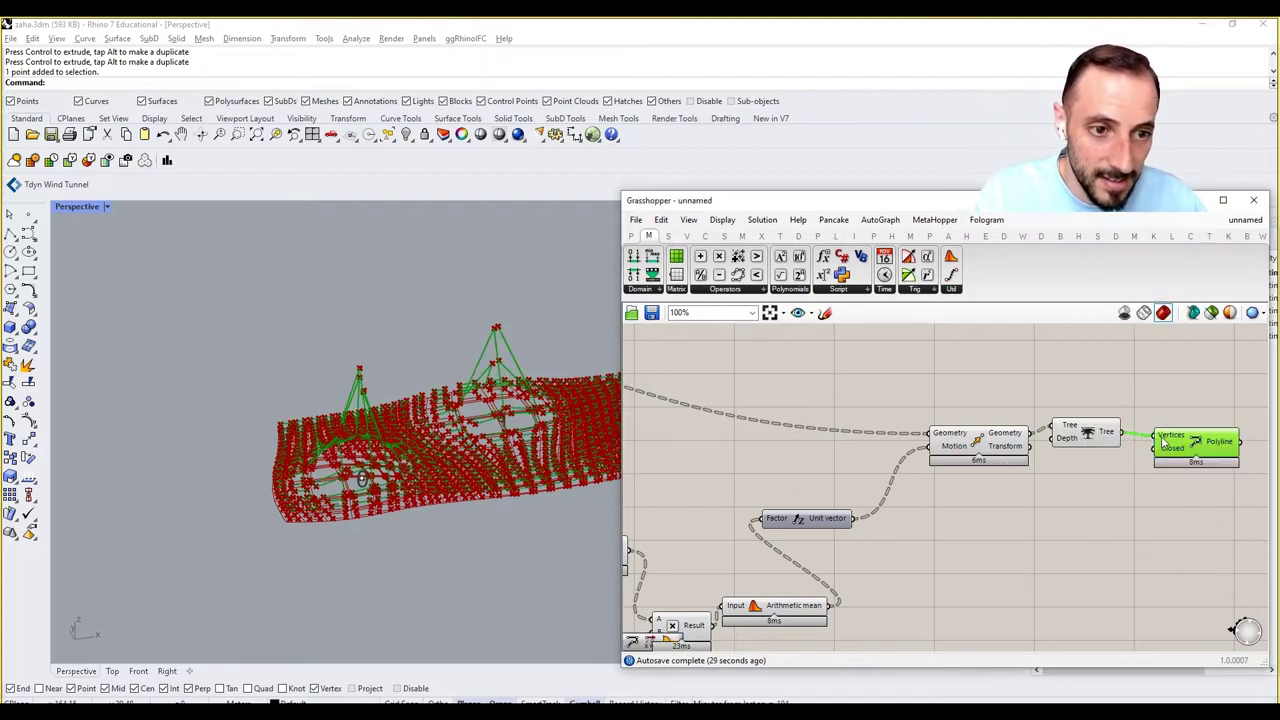
Turn off the preview of all components from the discontinuity step through Trim Tree, leaving only the PolyLine previewed.
scroll(1100, 380, down, 2)
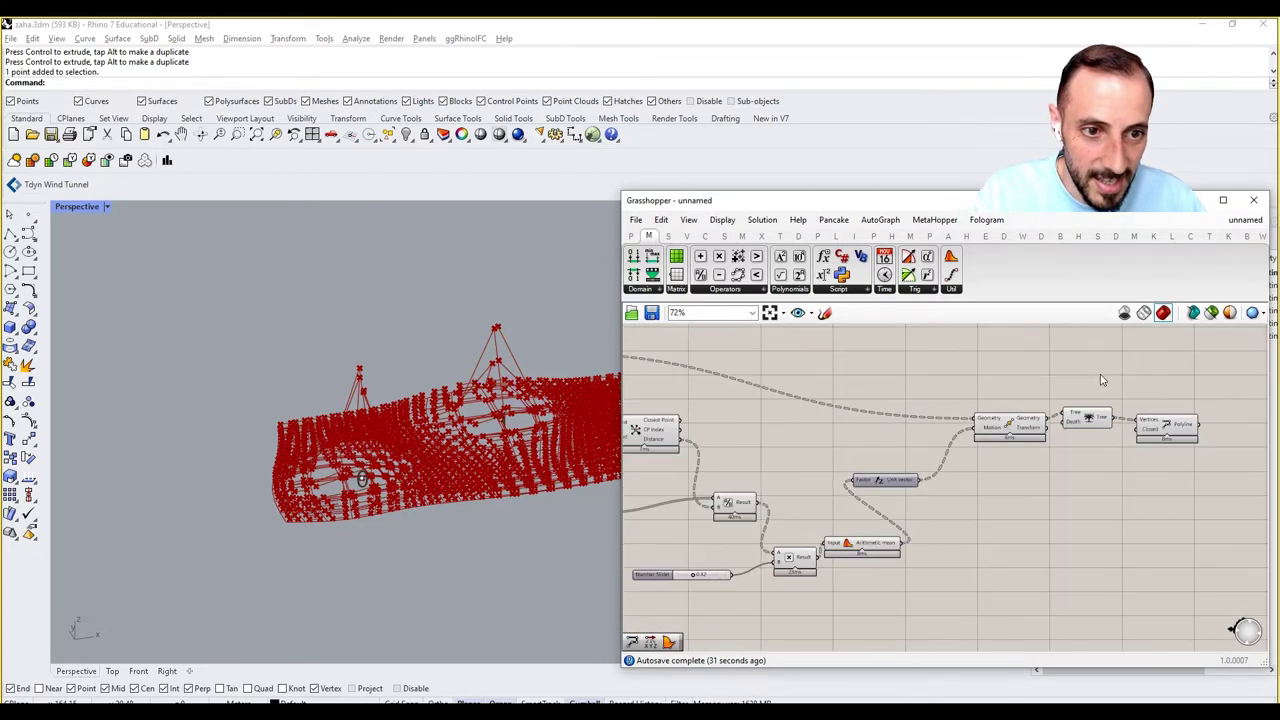
drag(1100, 373, 982, 476)
scroll(1043, 385, down, 3)
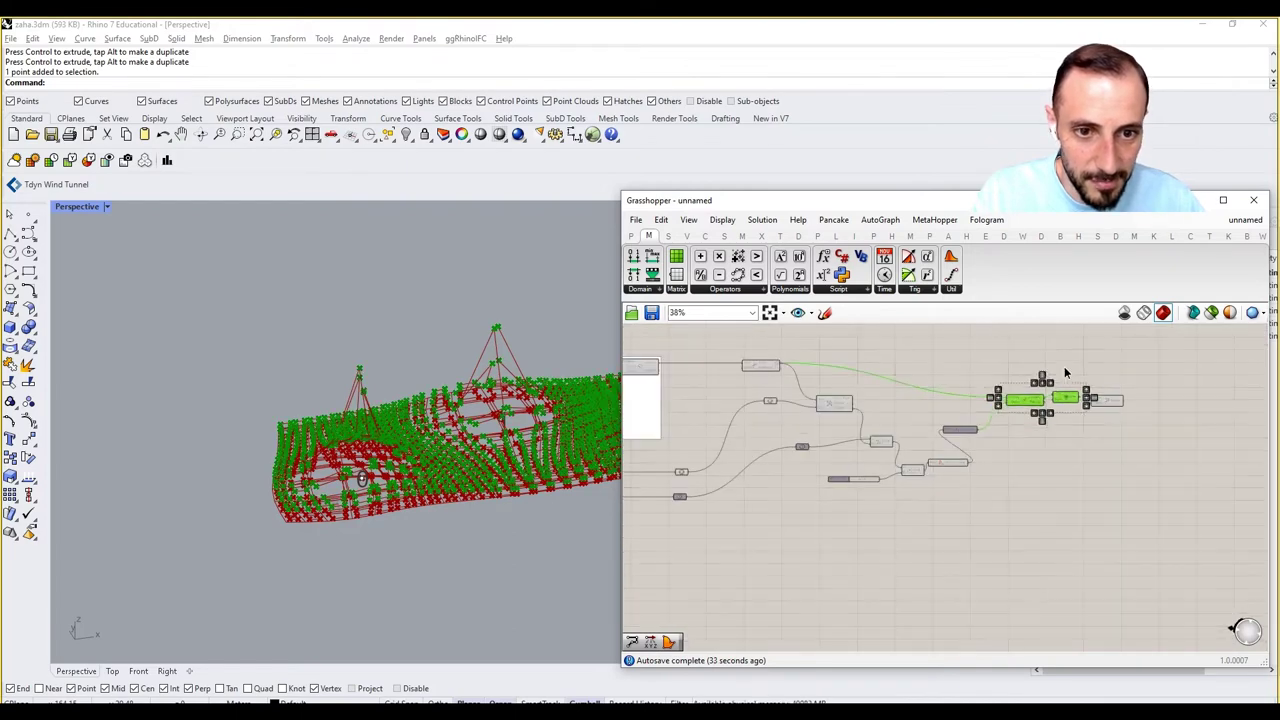
drag(1068, 360, 758, 540)
right_click(779, 502)
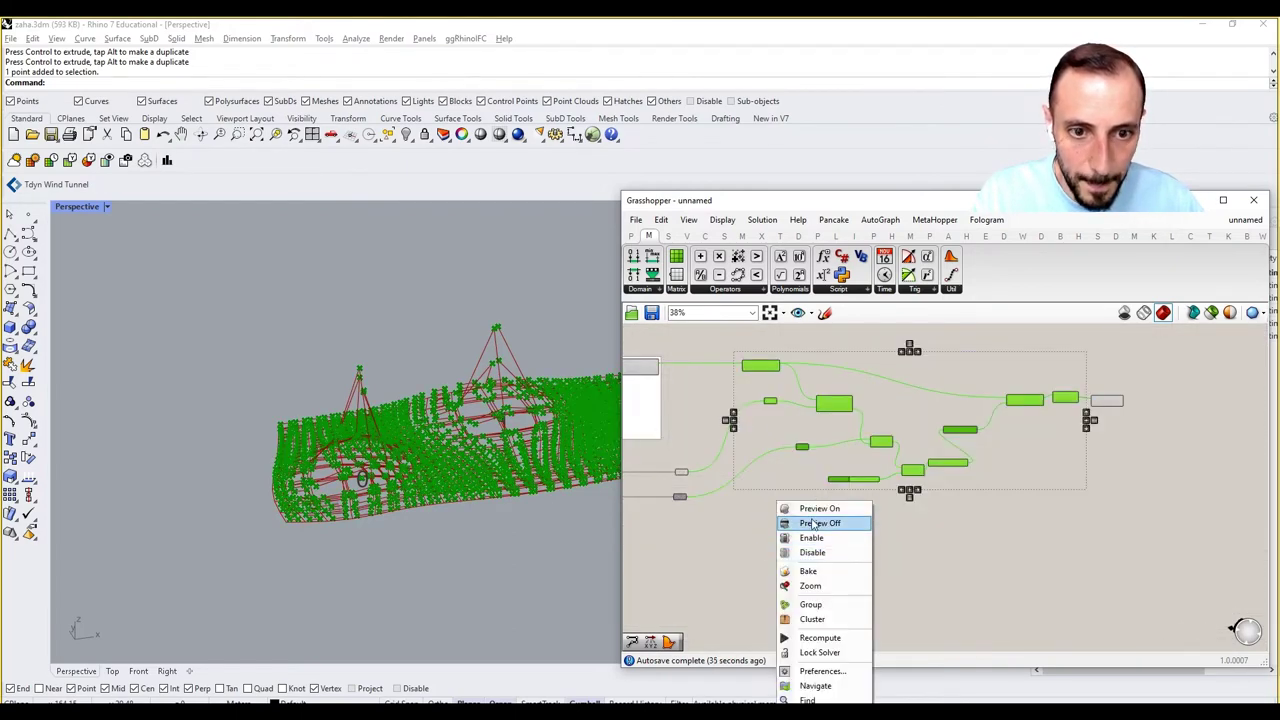
click(813, 524)
click(832, 519)
right_drag(484, 450, 565, 490)
Invert the PolyLine component's Closed input to close the panel outlines, and inspect them in the Perspective view.
scroll(1038, 390, up, 5)
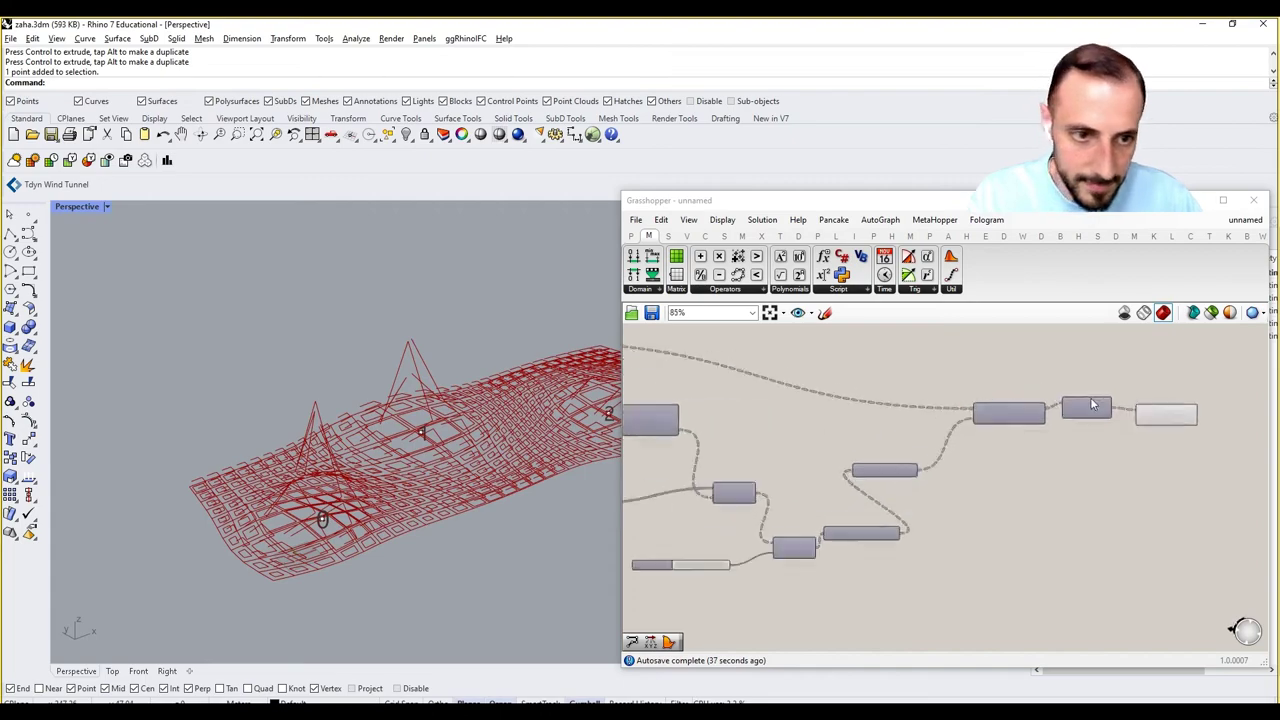
scroll(1092, 404, up, 3)
right_click(1145, 419)
click(1165, 526)
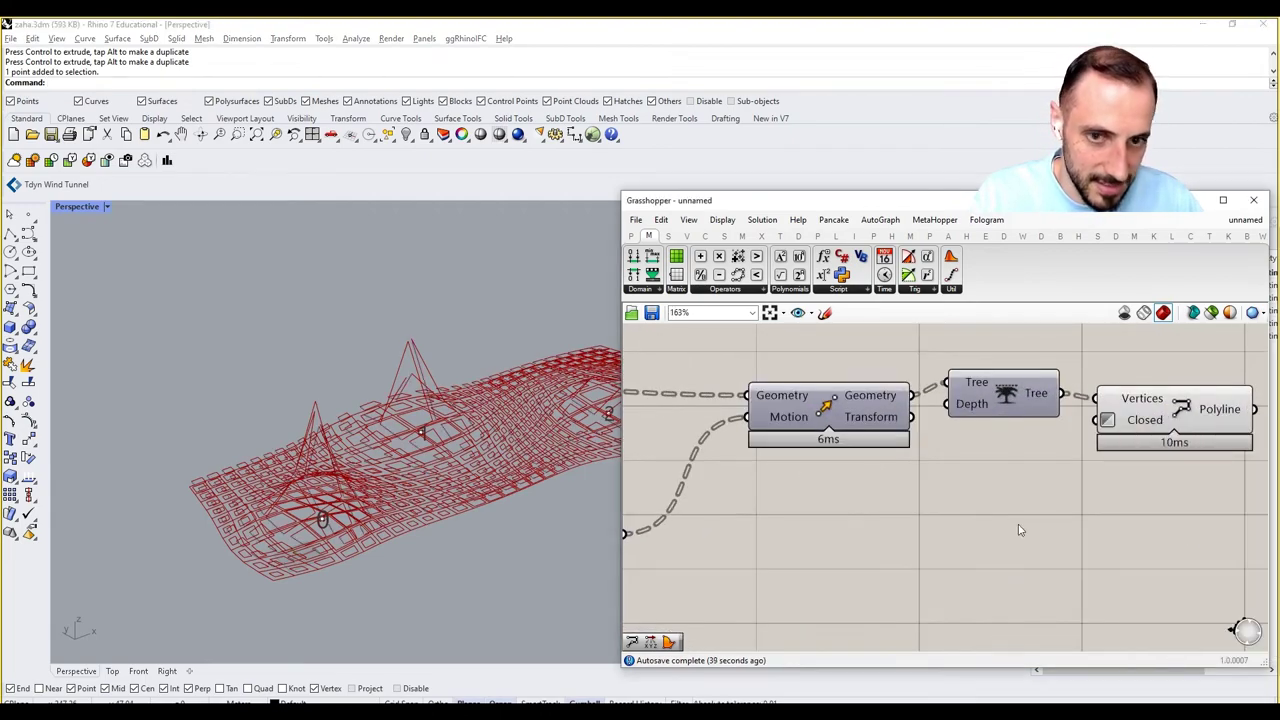
right_drag(365, 433, 432, 410)
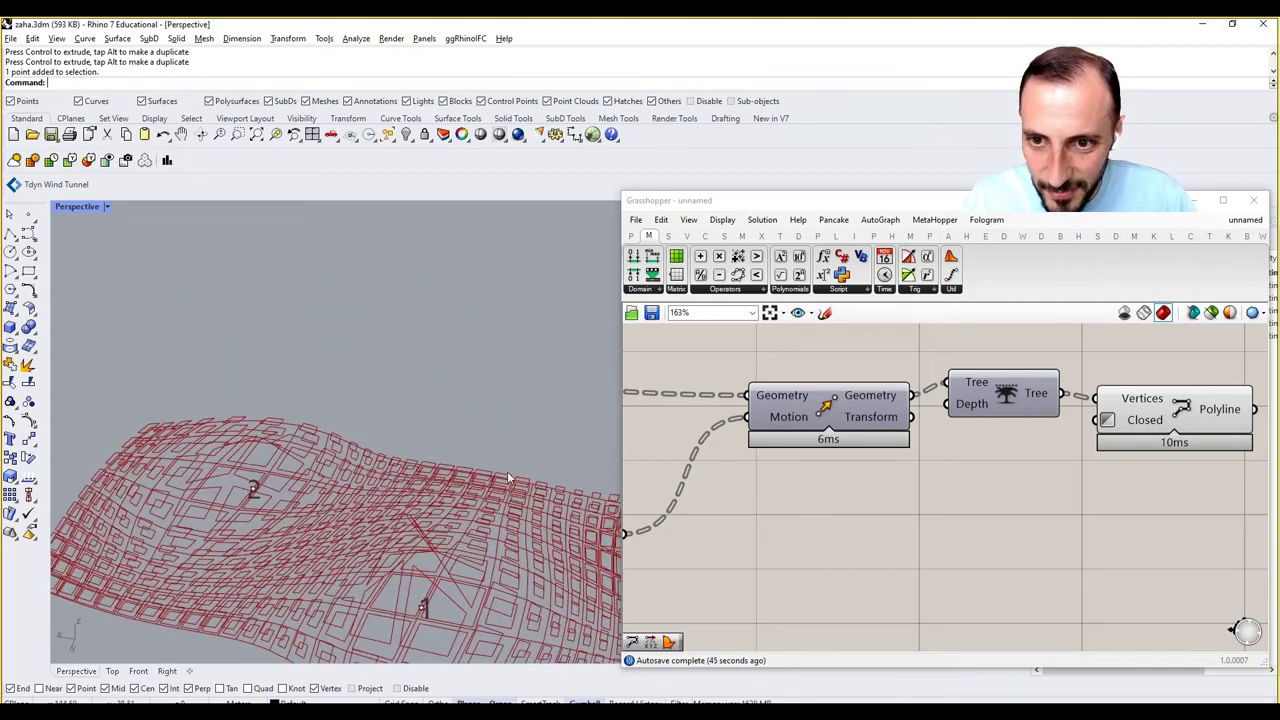
Increase the number slider feeding the Multiplication to exaggerate the vertical displacement of the panels near the attractors.
right_drag(905, 512, 1073, 439)
scroll(1073, 439, down, 4)
scroll(775, 537, up, 4)
right_drag(775, 537, 816, 527)
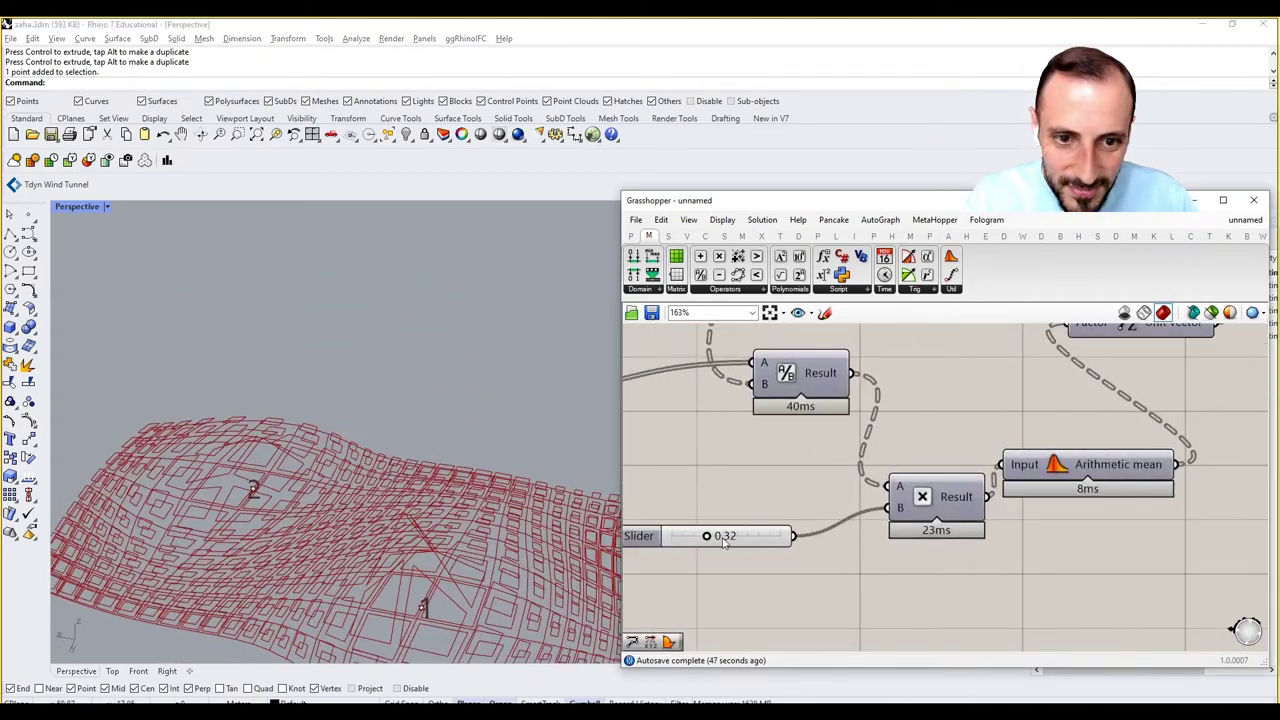
drag(708, 537, 731, 538)
mouse_move(315, 455)
right_down()
mouse_move(274, 380)
mouse_move(294, 349)
mouse_move(323, 349)
mouse_move(310, 460)
mouse_move(320, 406)
mouse_move(253, 411)
mouse_move(281, 511)
mouse_move(297, 438)
right_up()
Examine the reference images placed above the definition for comparison with the deformed panels.
right_drag(955, 477, 1138, 524)
scroll(990, 530, down, 10)
scroll(768, 365, up, 7)
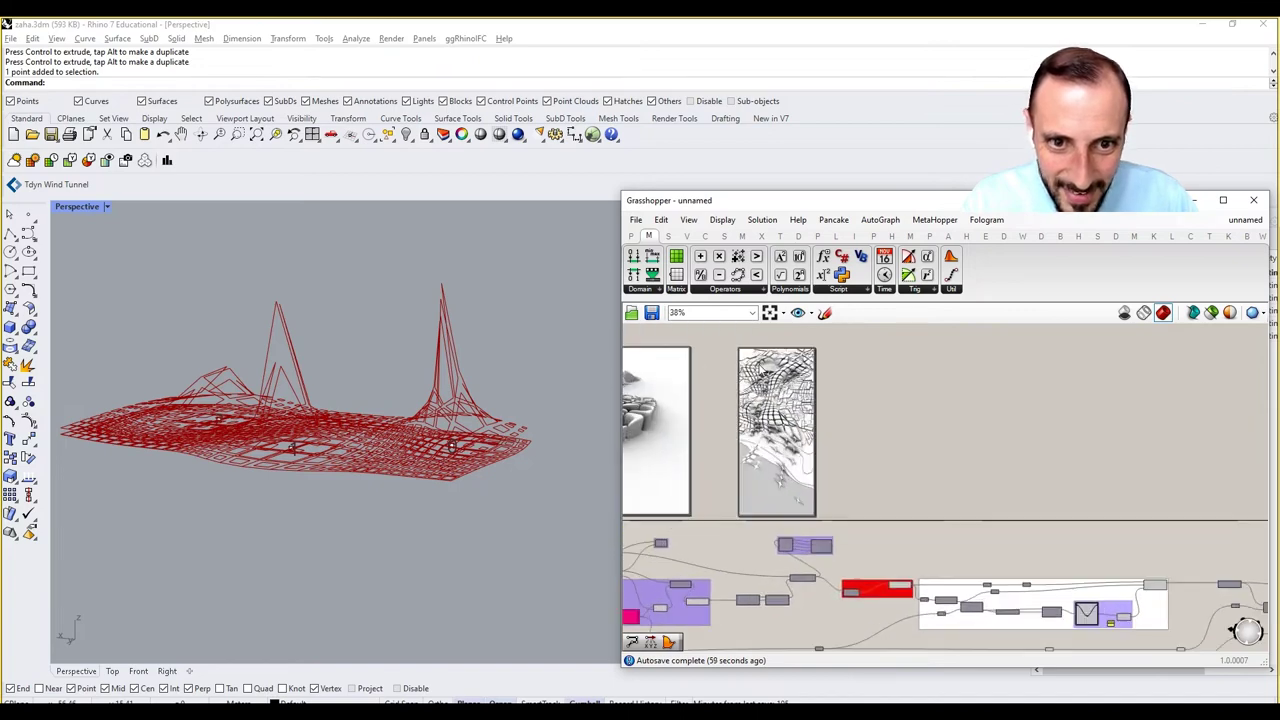
scroll(796, 420, down, 5)
scroll(802, 428, down, 5)
Shift the two parameters supplying the Closest Point and Division branches slightly farther upstream from the new components.
right_drag(1063, 491, 873, 445)
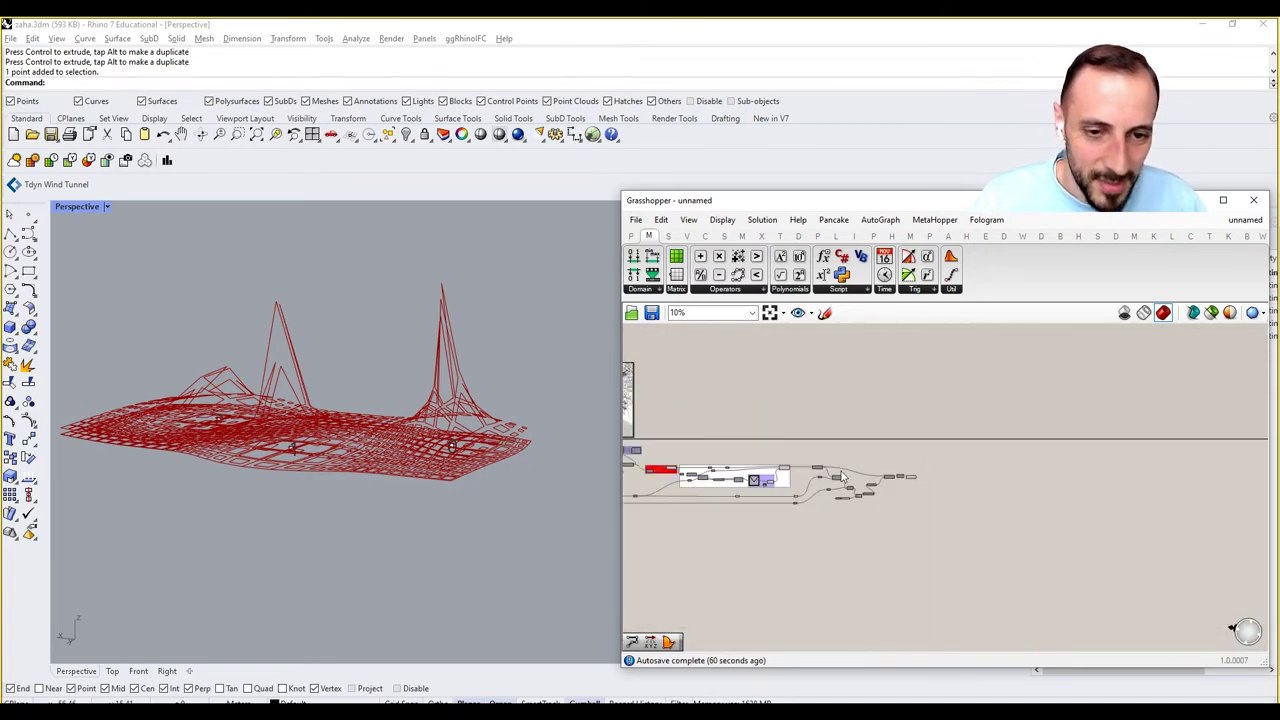
scroll(838, 474, up, 3)
scroll(790, 490, up, 3)
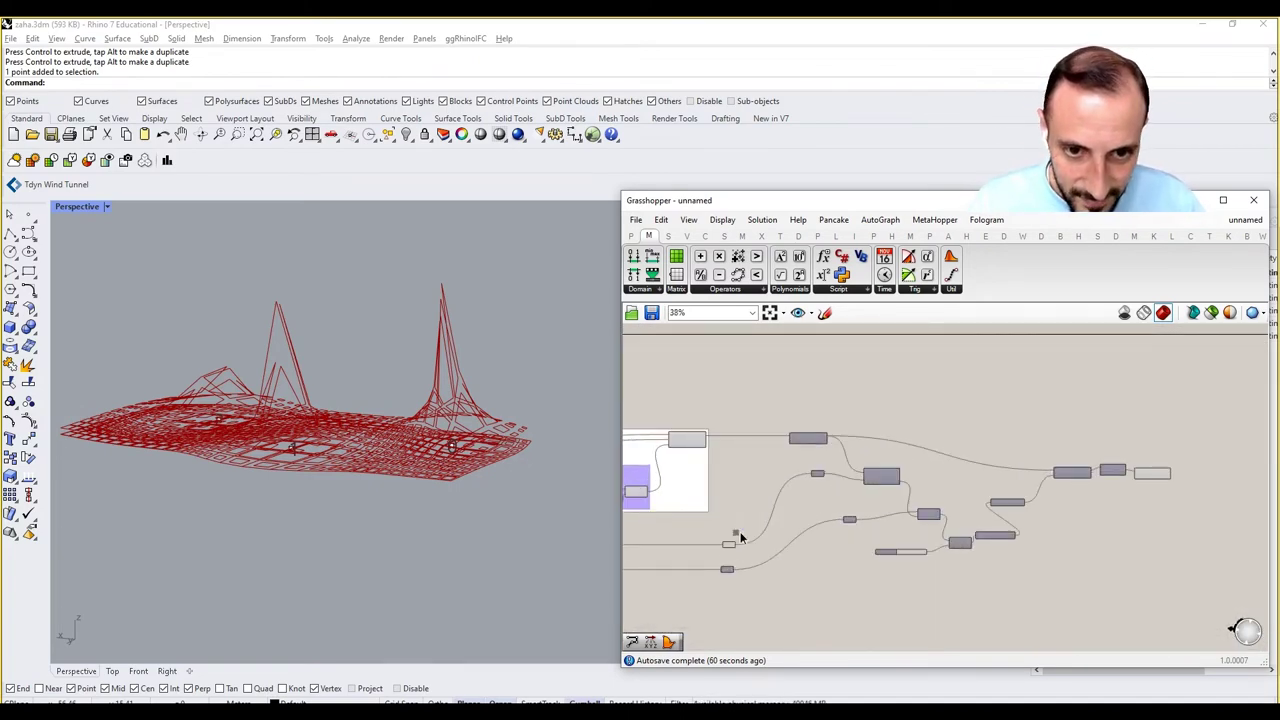
drag(719, 579, 717, 577)
click(755, 489)
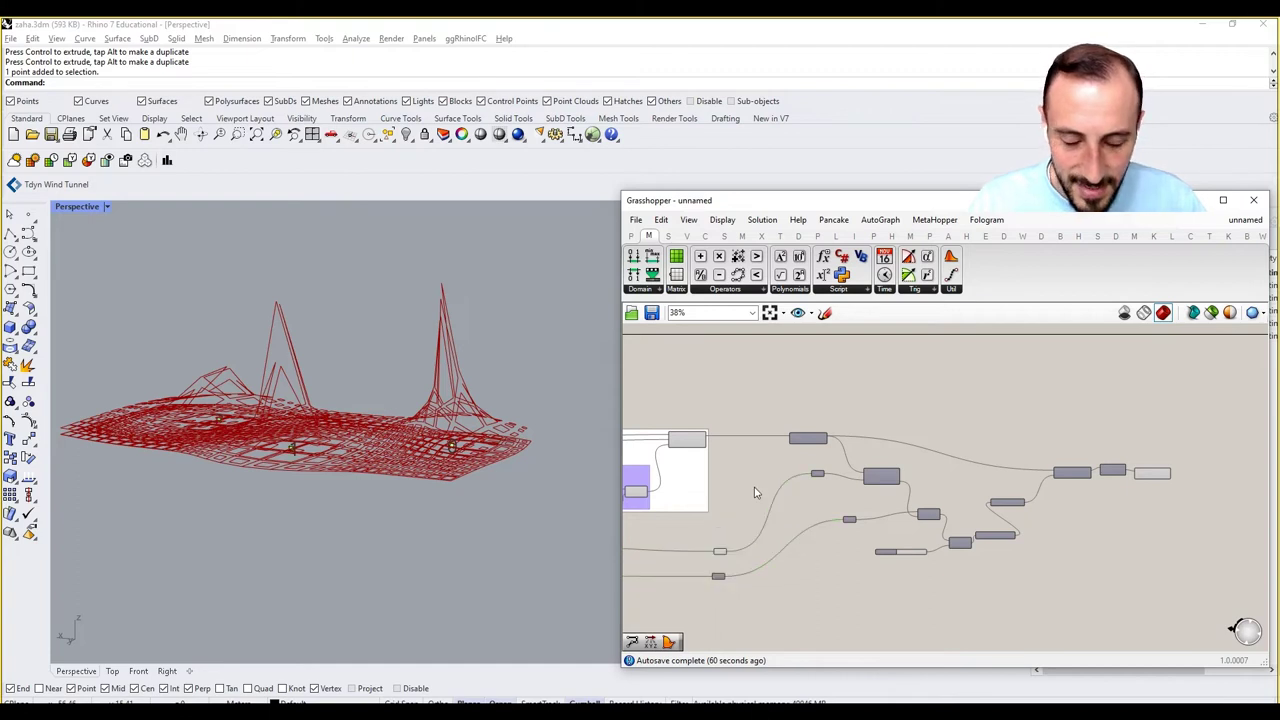
Group the new components from the discontinuity step through PolyLine, including the slider, leaving the two upstream parameters outside.
scroll(790, 467, up, 5)
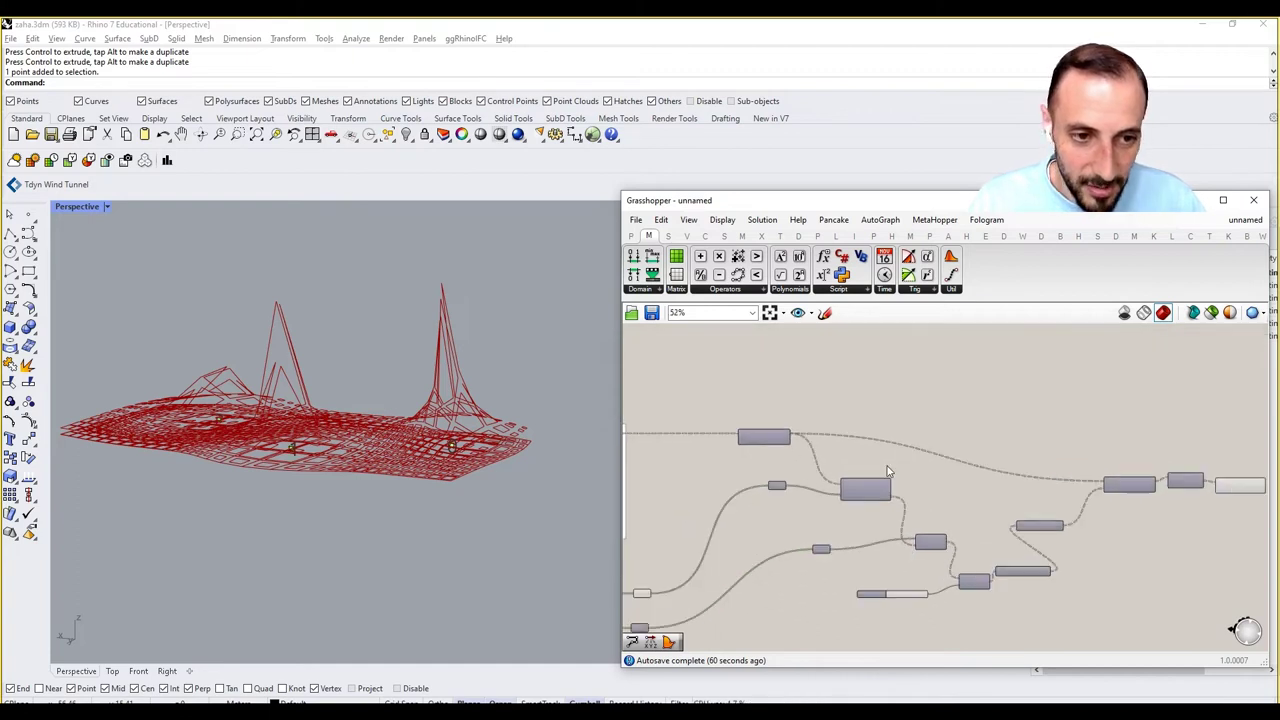
click(1222, 483)
scroll(1222, 483, down, 5)
click(1164, 440)
right_drag(1247, 413, 1203, 411)
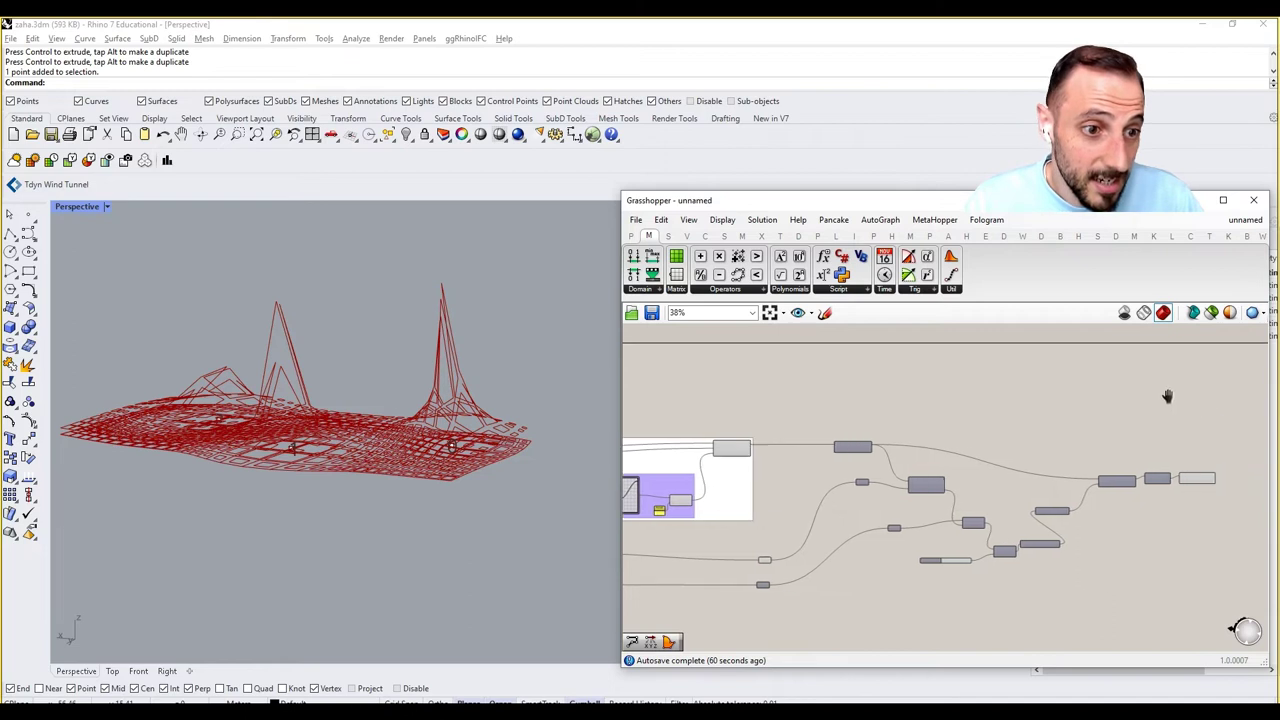
drag(1238, 378, 812, 622)
right_click(826, 620)
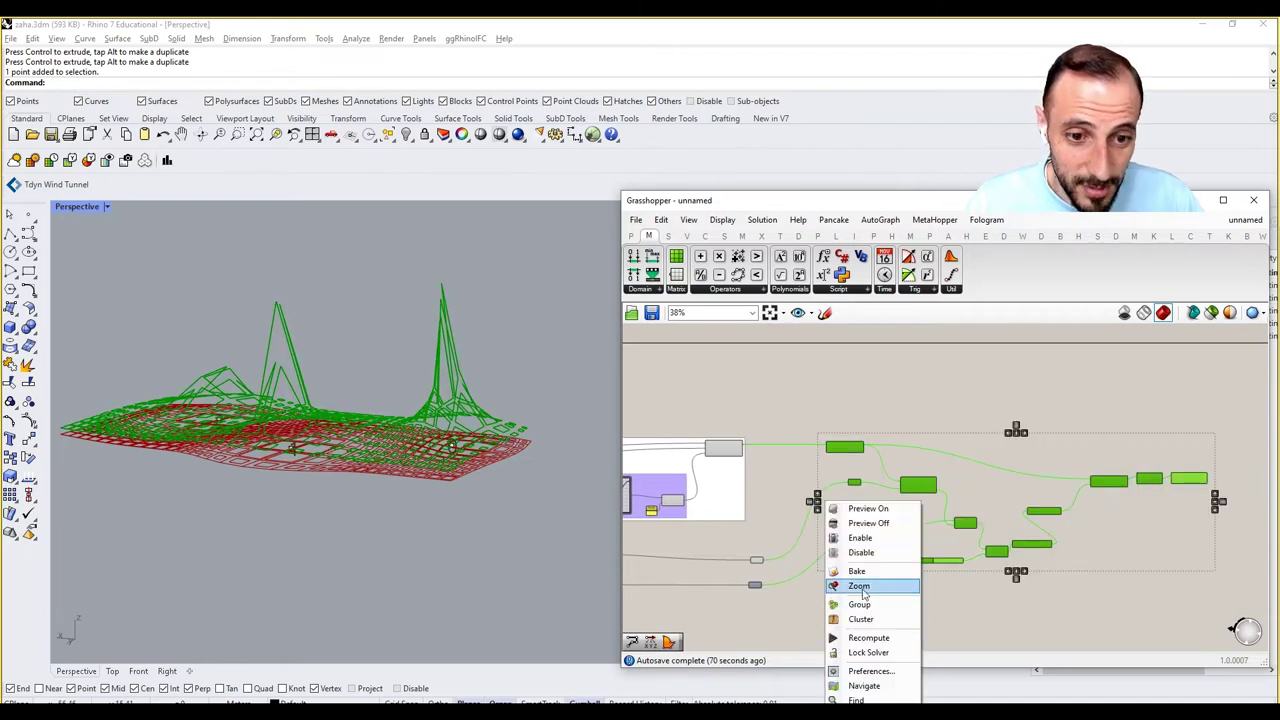
click(860, 607)
Raise the alpha of the new group's purple colour to make it opaque.
right_click(857, 548)
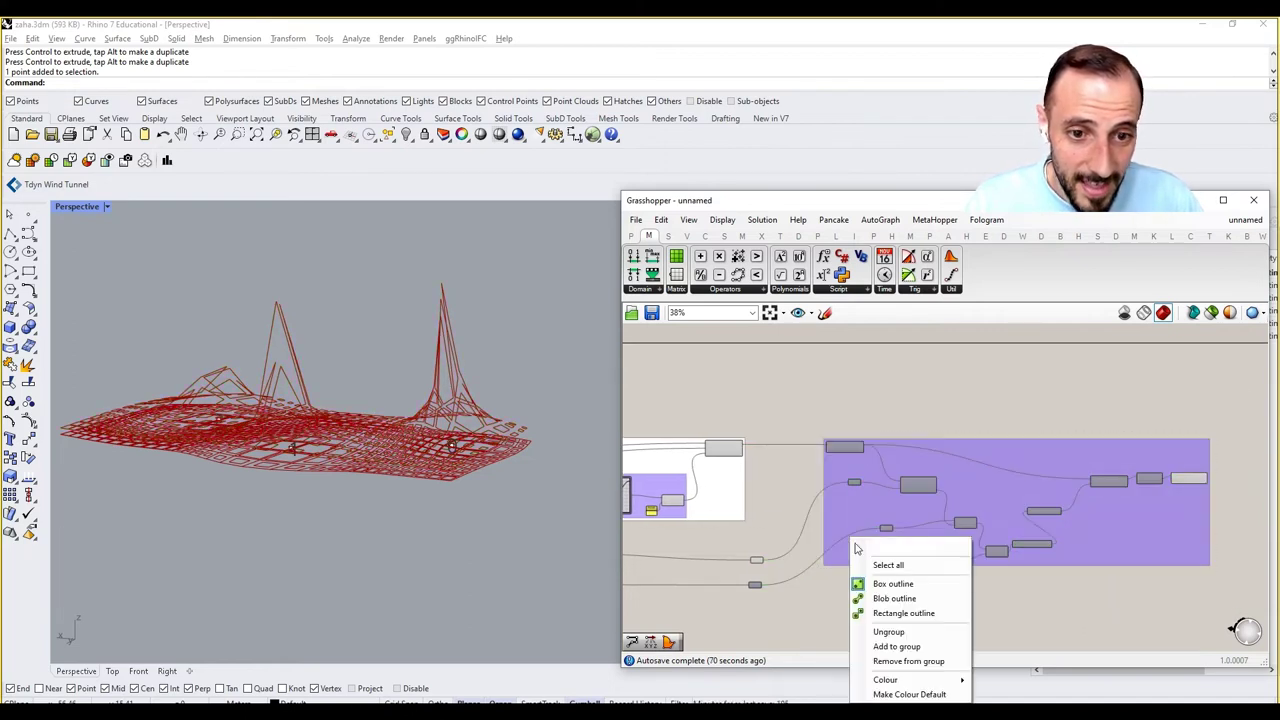
mouse_move(885, 680)
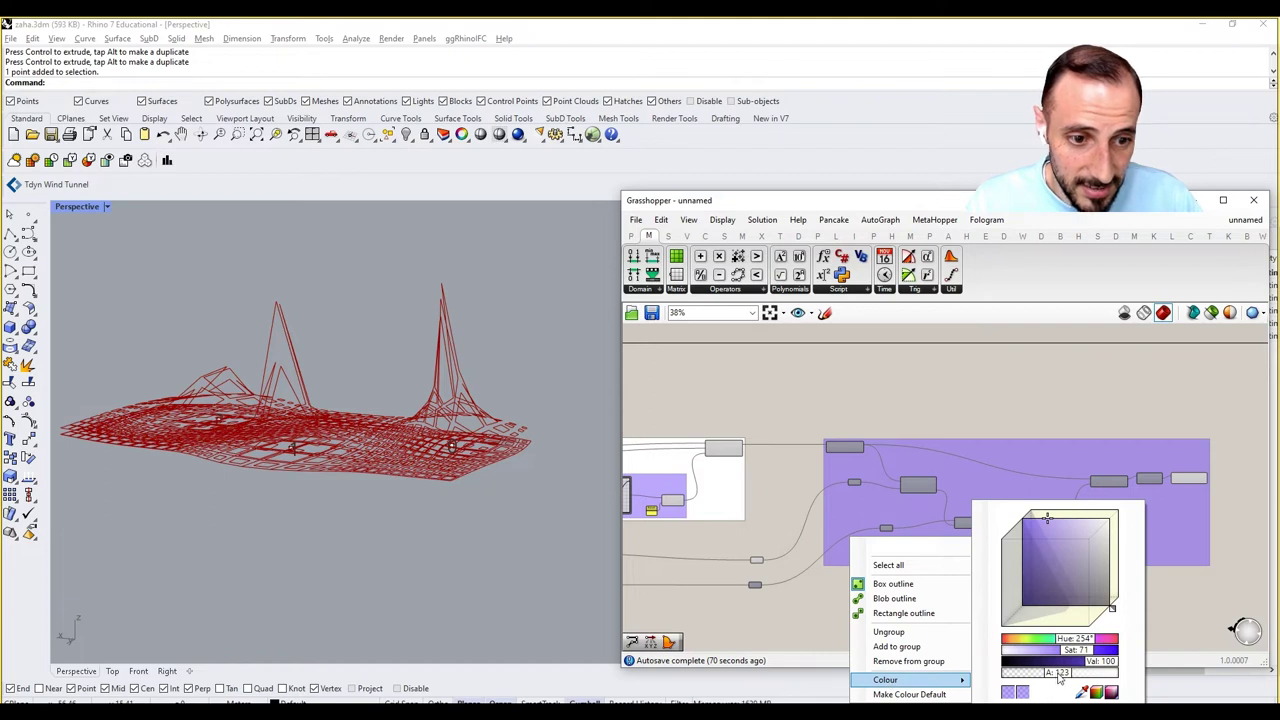
drag(1058, 676, 1116, 674)
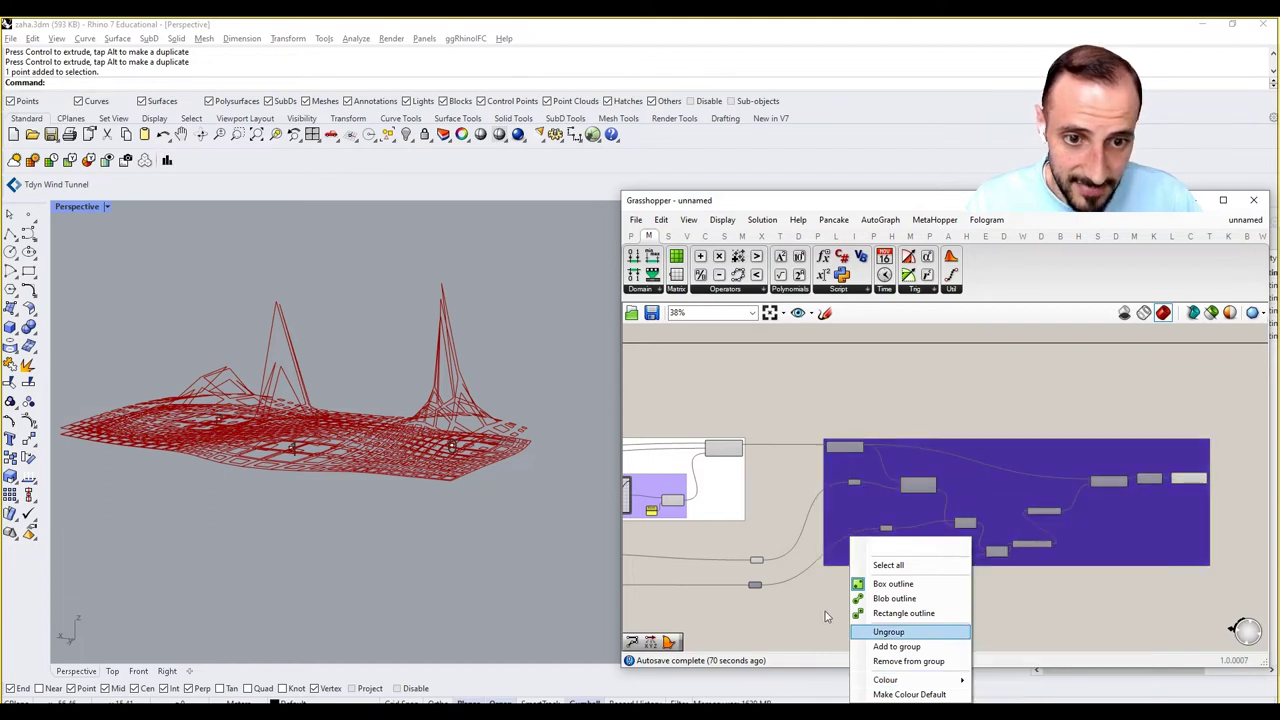
click(825, 612)
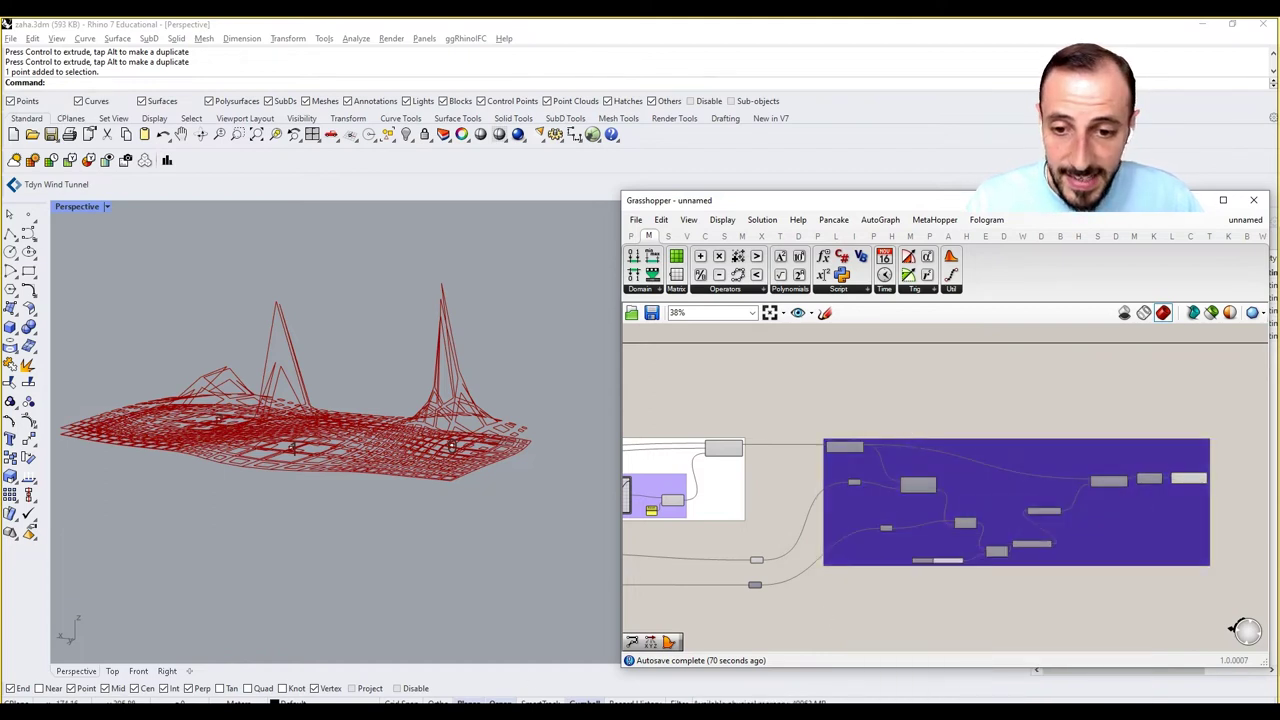
double_click(655, 539)
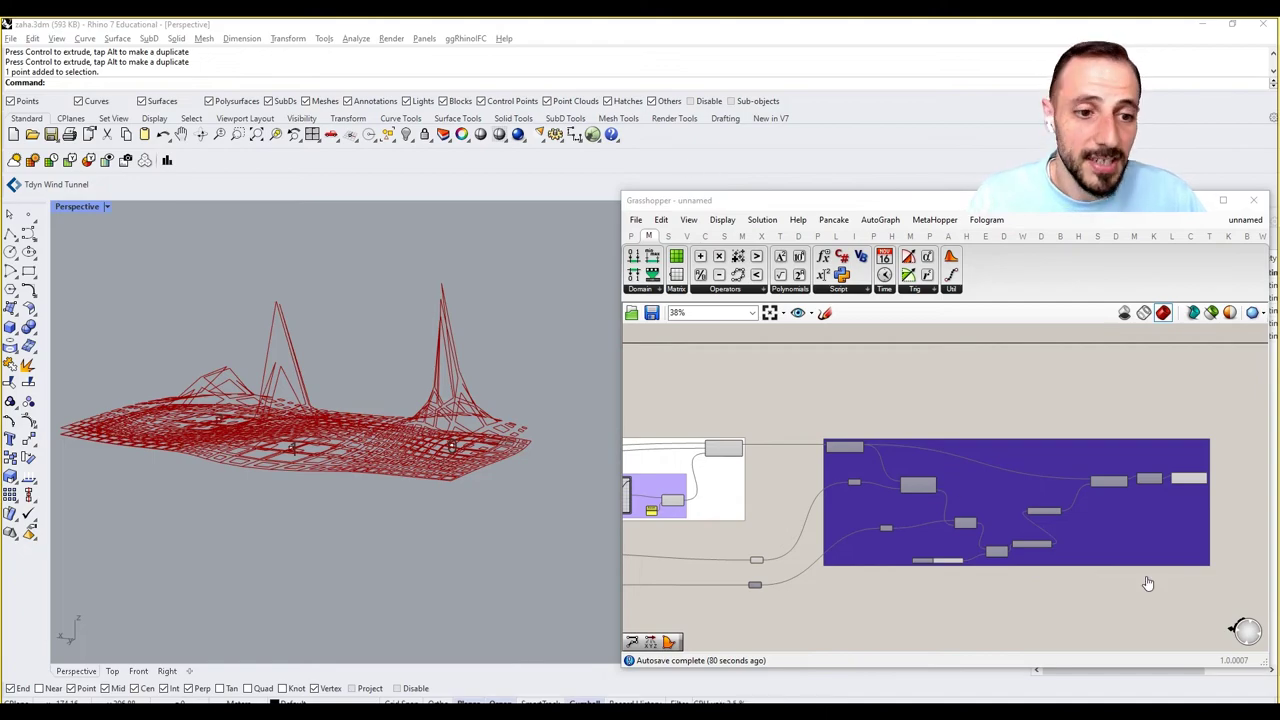